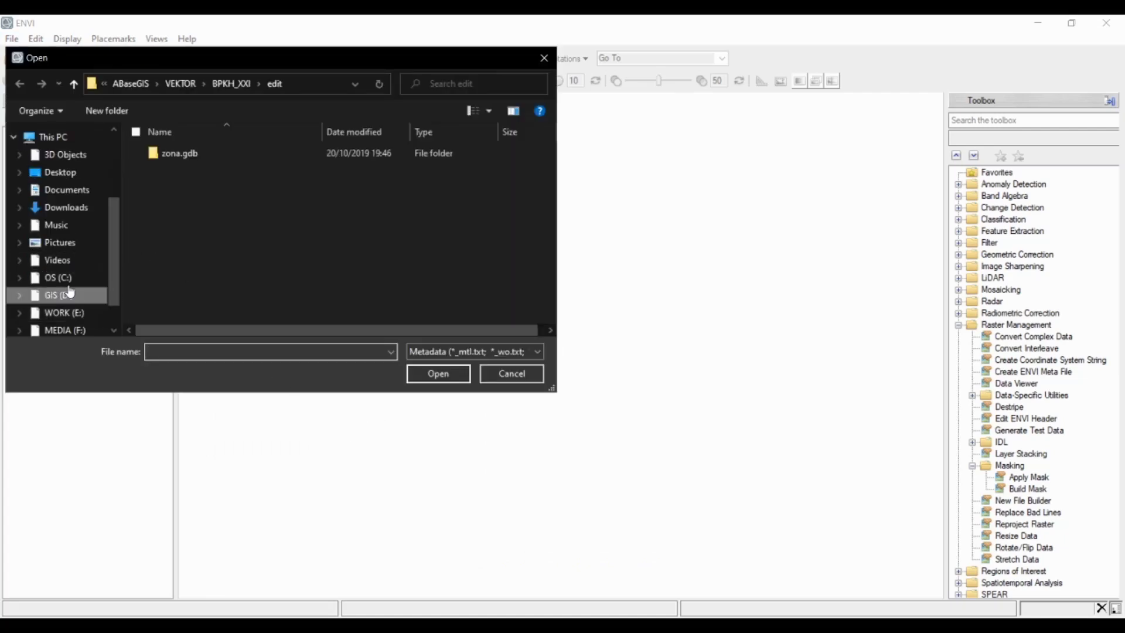
- Open the metadata file LC08_L1TP_119062_20200229_20200313_01_T1_MTL from its scene folder in D:\ABaseGIS\Raster
click(68, 296)
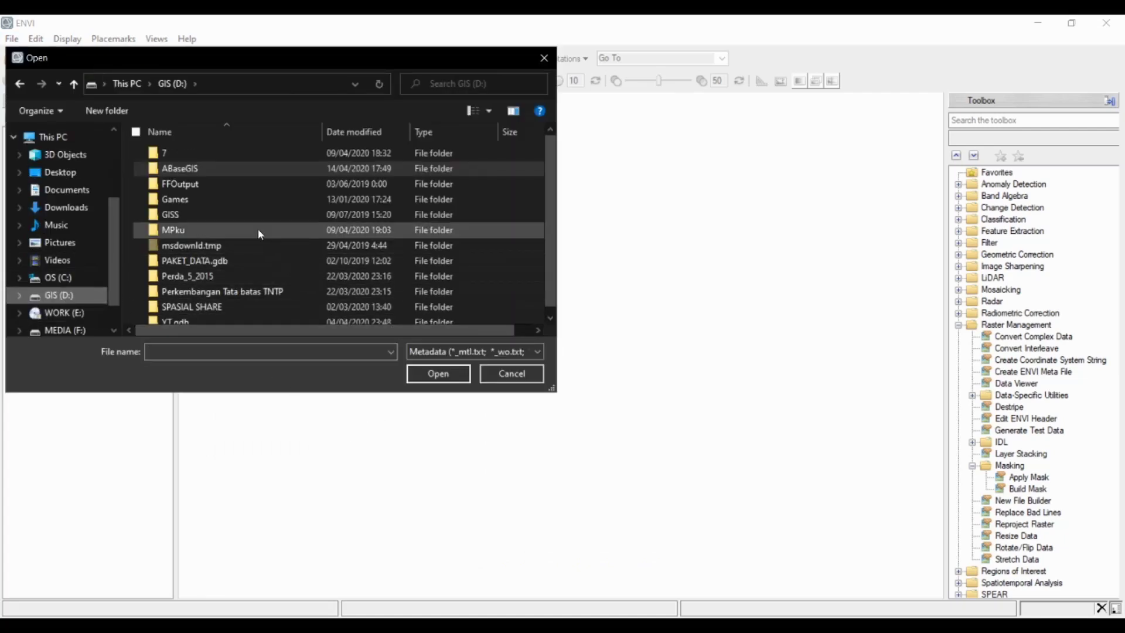
scroll(229, 319, down, 1)
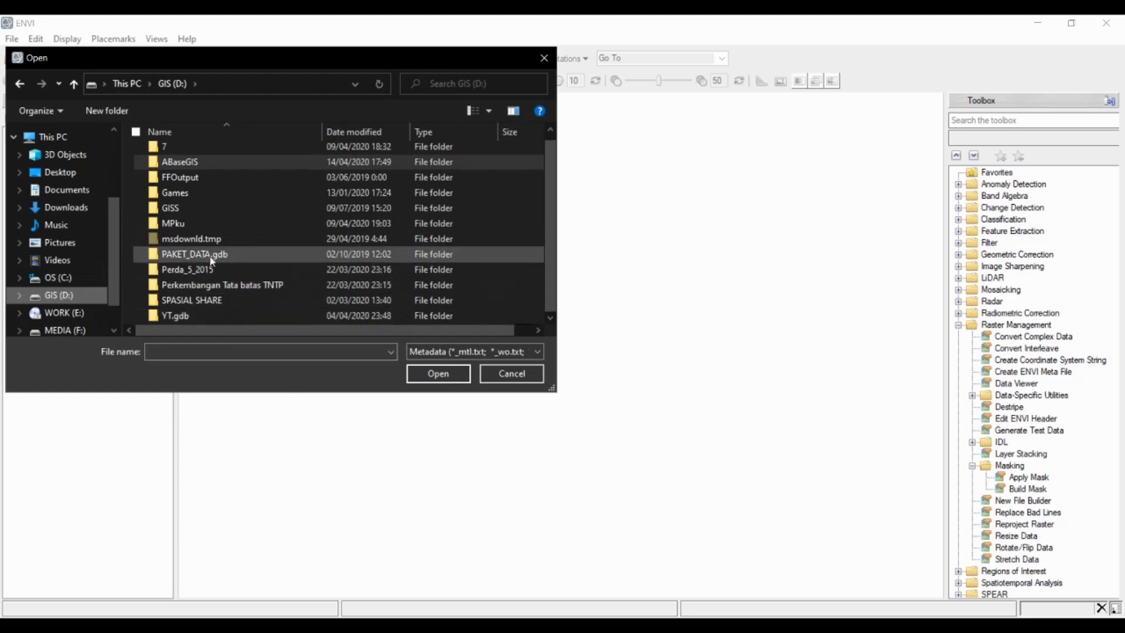
scroll(211, 253, up, 1)
double_click(178, 170)
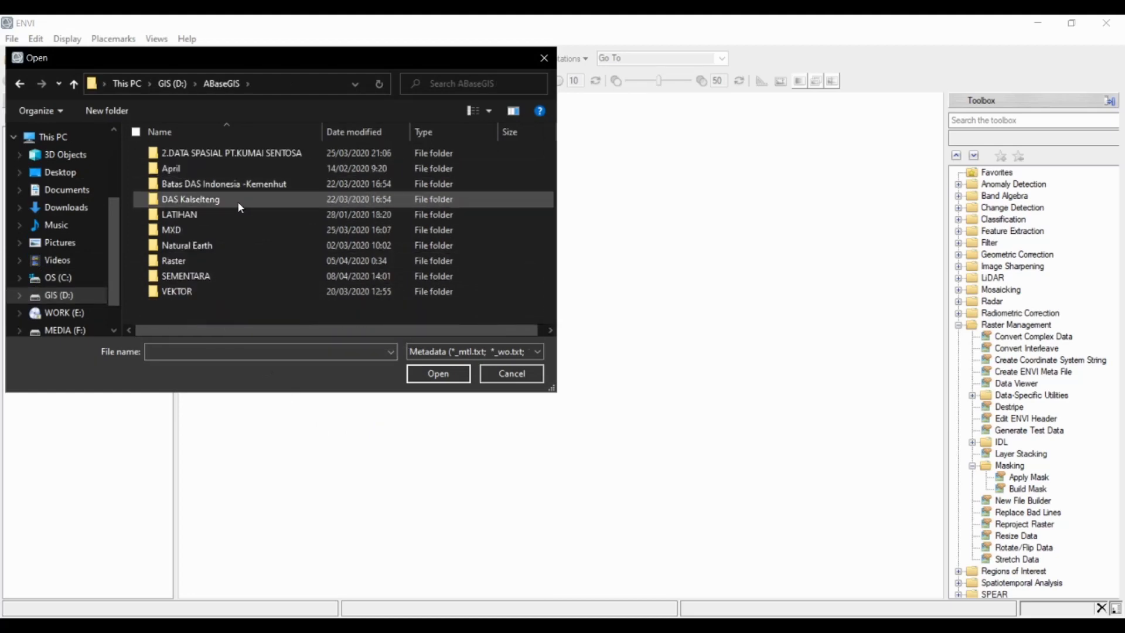
double_click(185, 262)
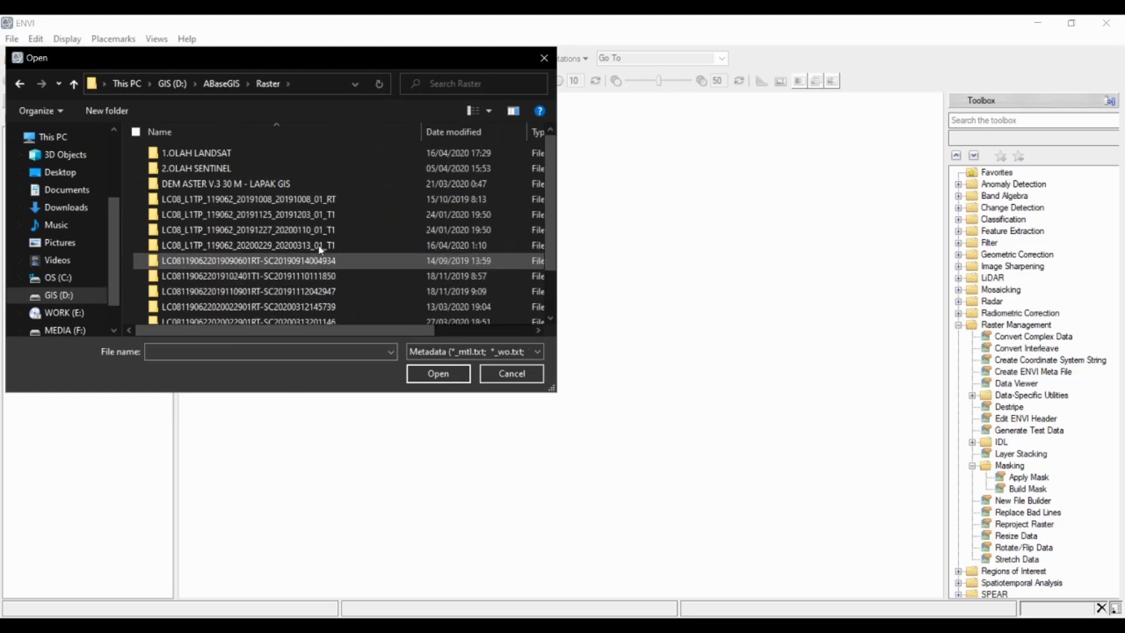
double_click(266, 246)
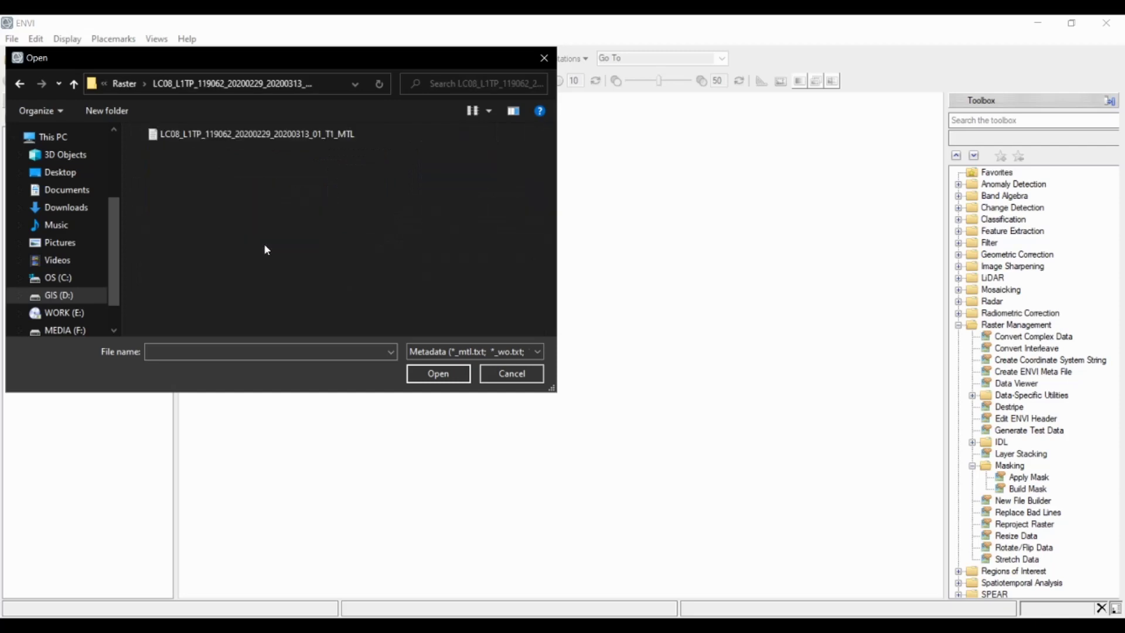
click(283, 133)
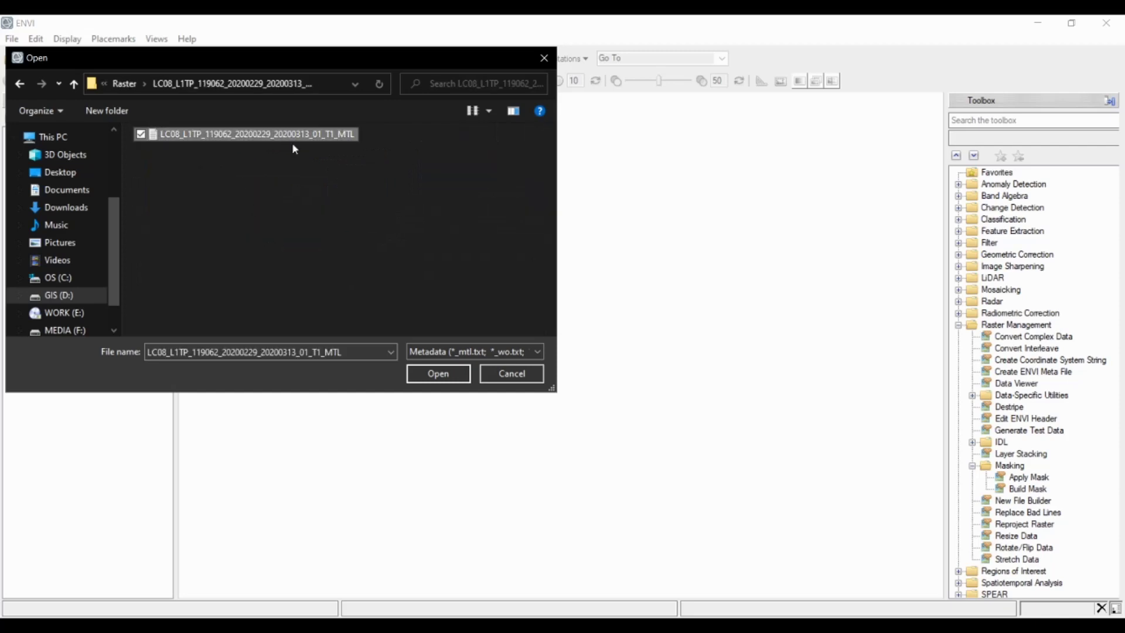
click(444, 373)
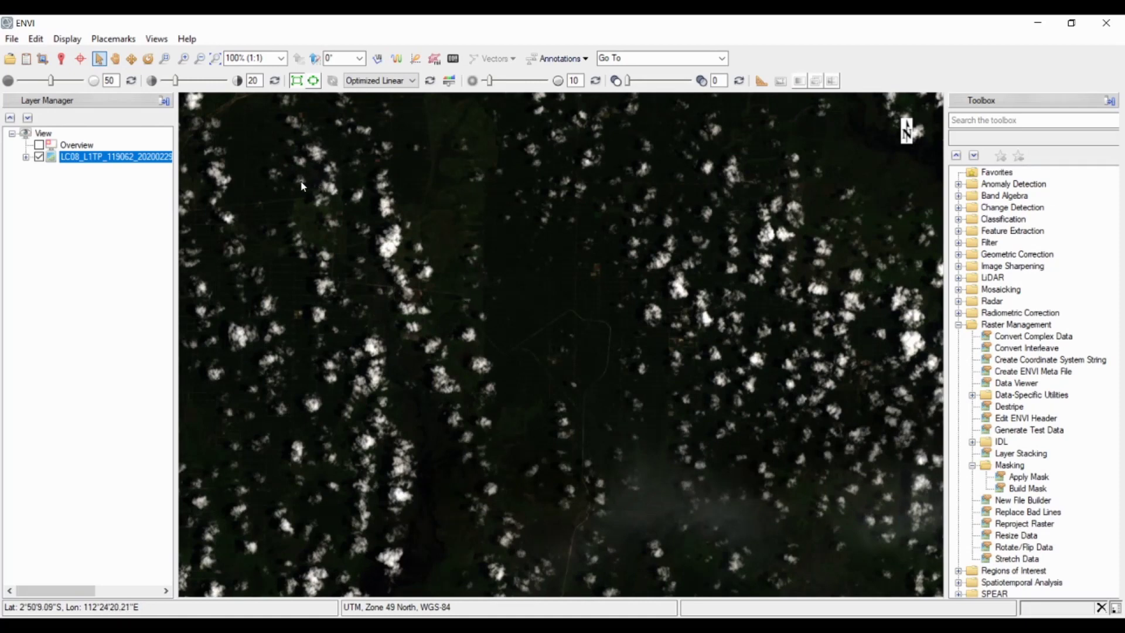
key(XF86MonBrightnessUp)
key(XF86MonBrightnessUp)
key(XF86MonBrightnessUp)
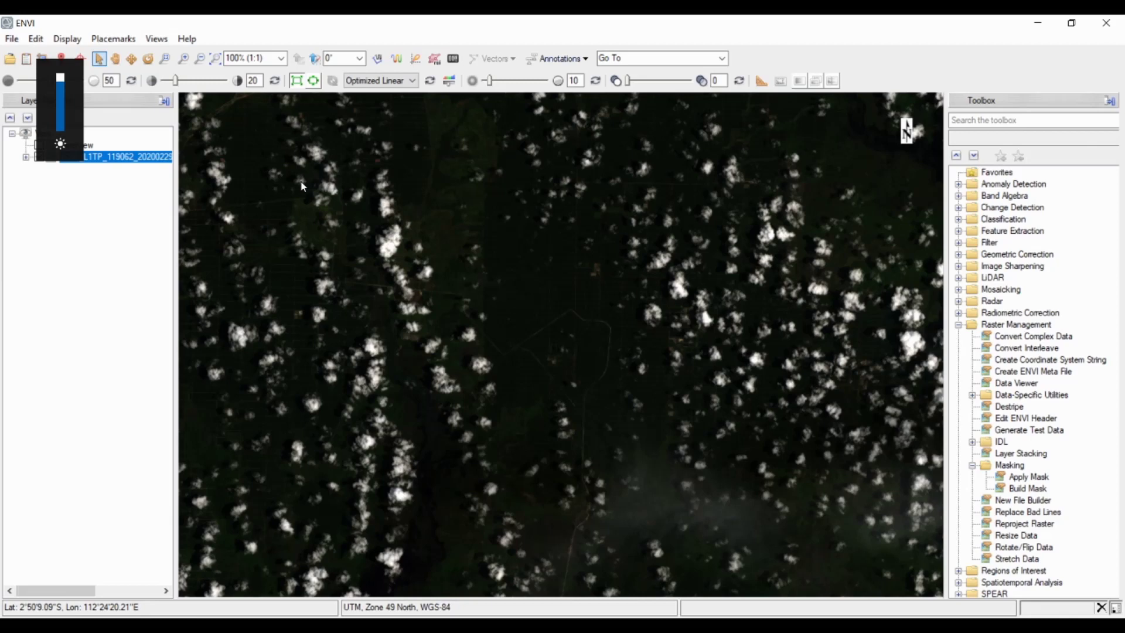
- Find the Radiometric Calibration tool and start it with the scene's MTL_MultiSpectral file as input
click(216, 62)
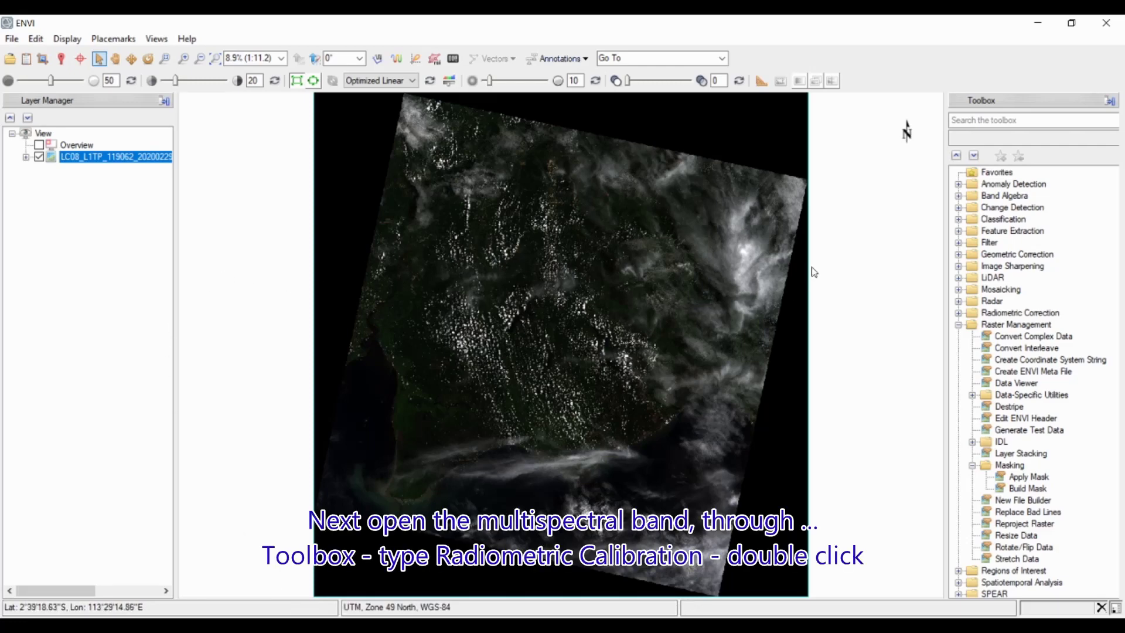
click(965, 125)
text(R)
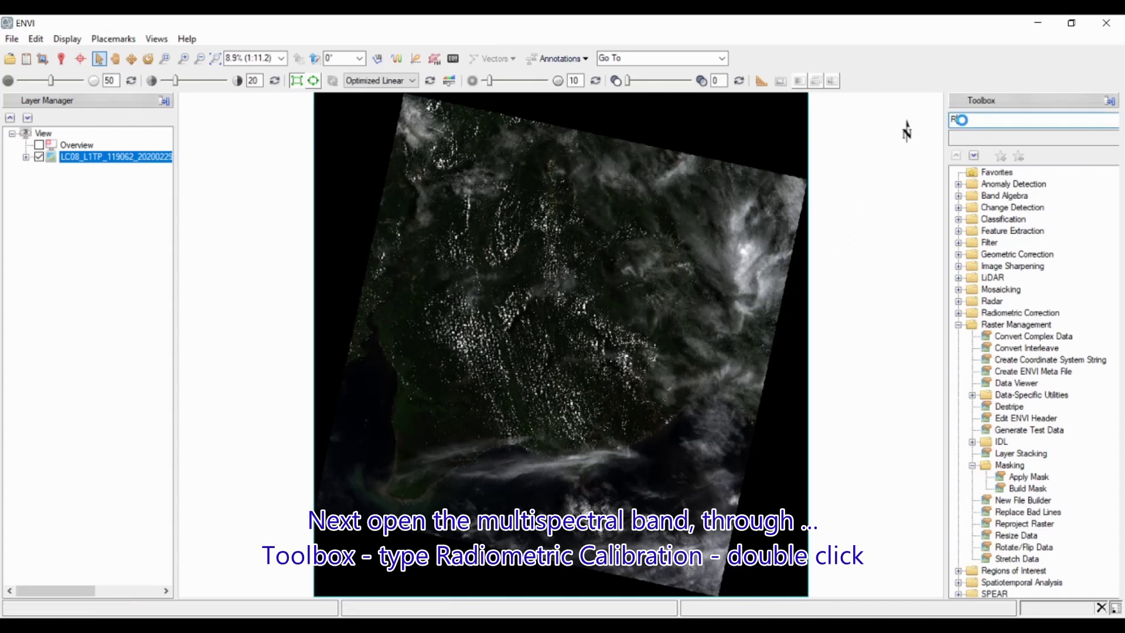
text(adIOME)
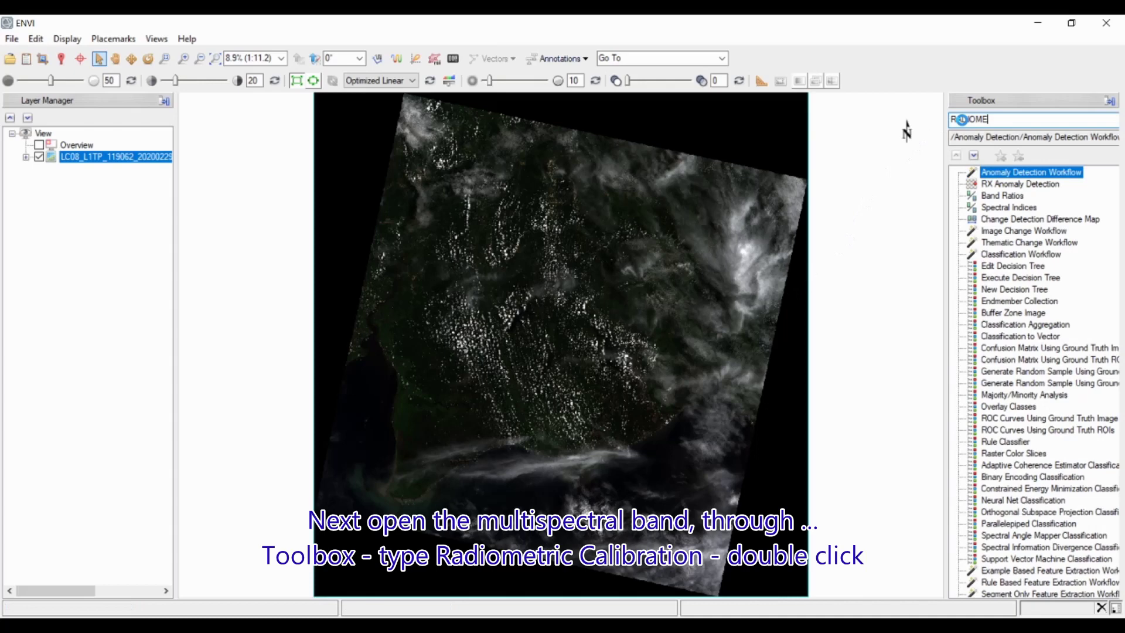
text(T)
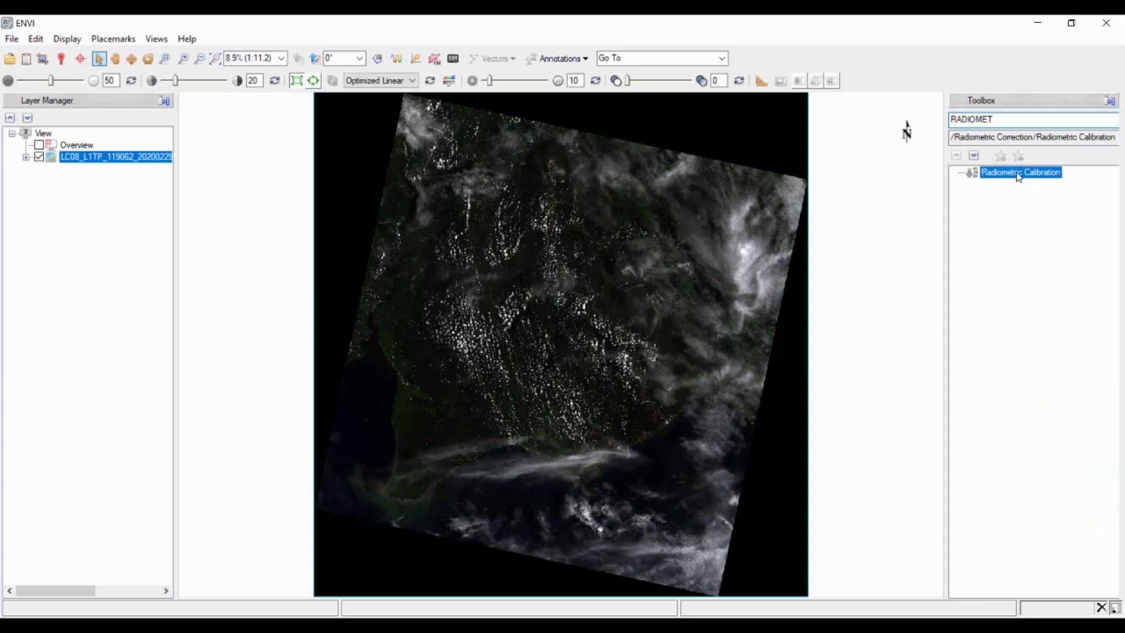
double_click(1019, 174)
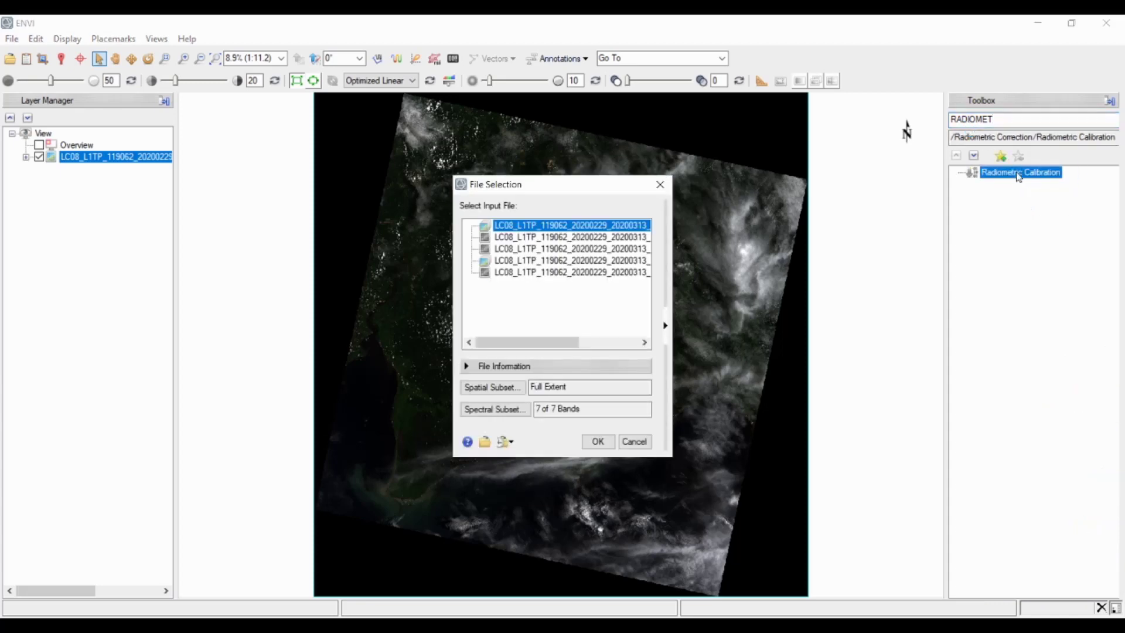
drag(530, 343, 602, 345)
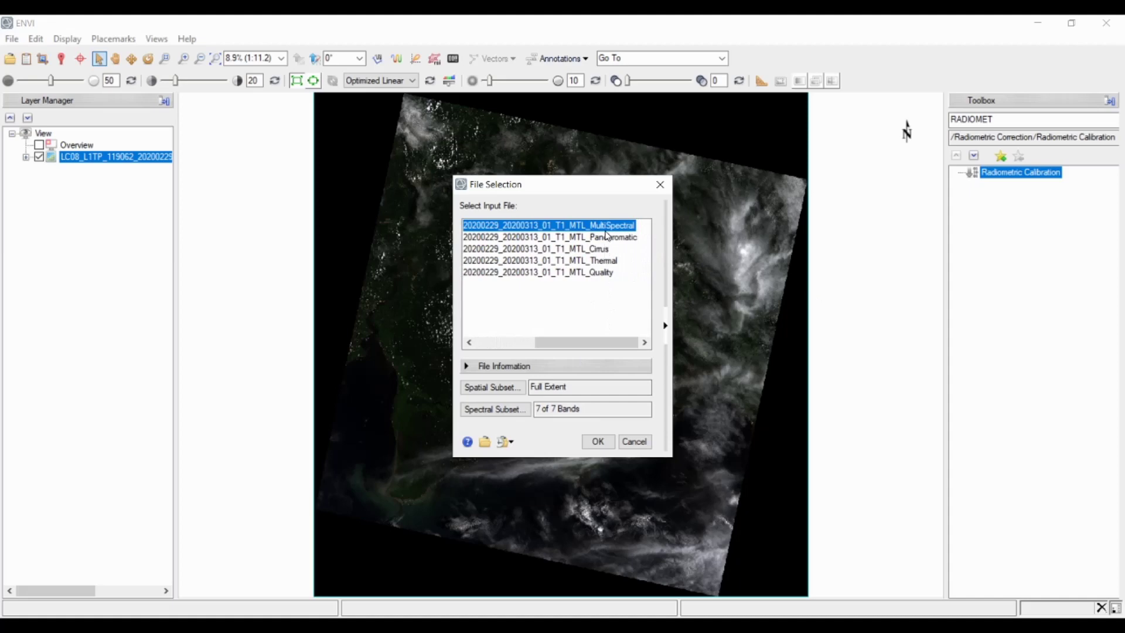
click(598, 443)
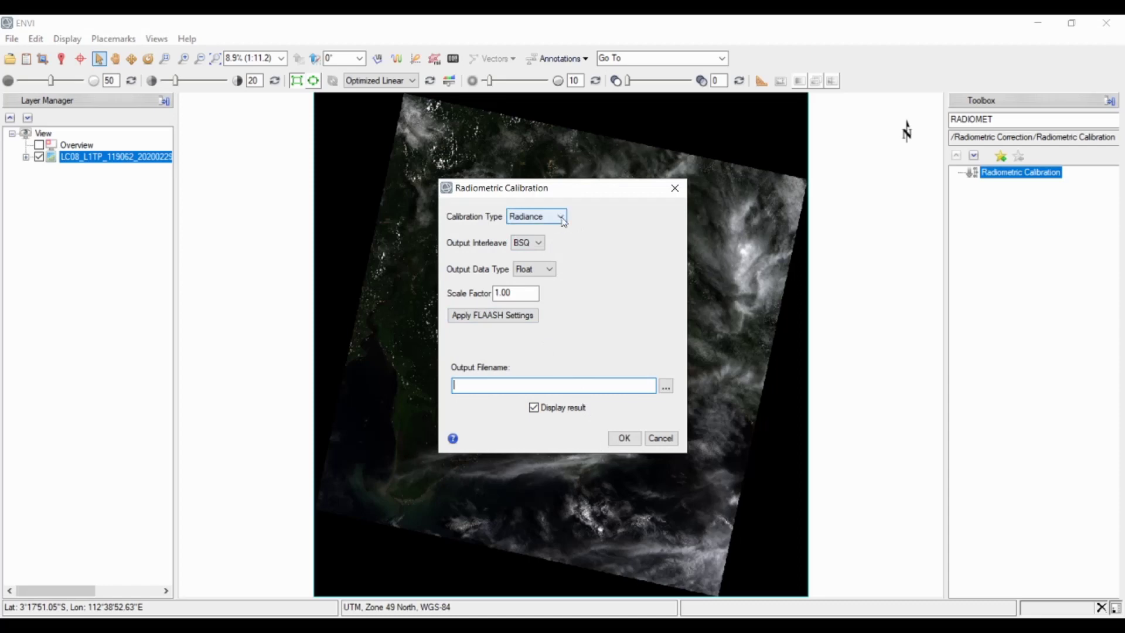
- Choose Radiance as the calibration type and apply the FLAASH settings, using BIL interleave and a scale factor of 0.10
click(562, 218)
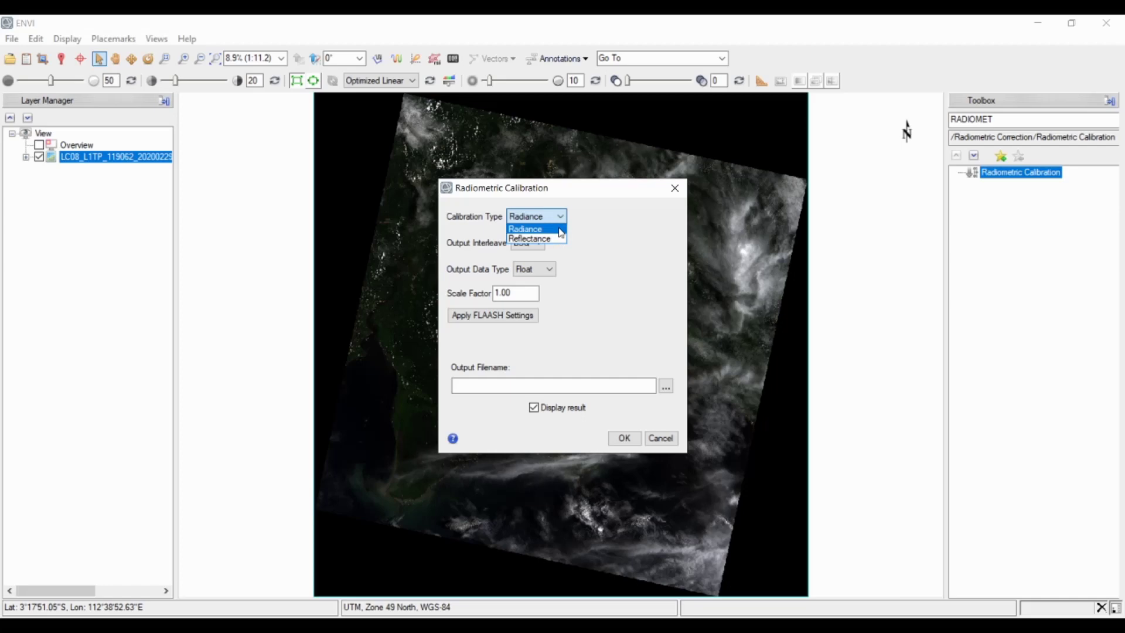
click(558, 229)
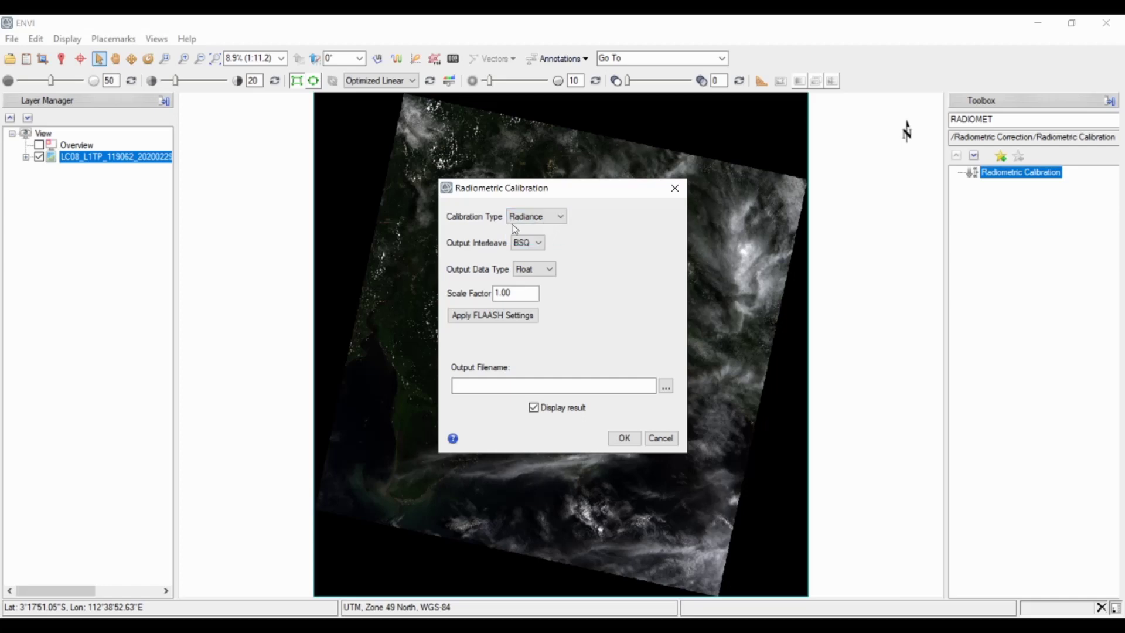
click(512, 320)
click(539, 244)
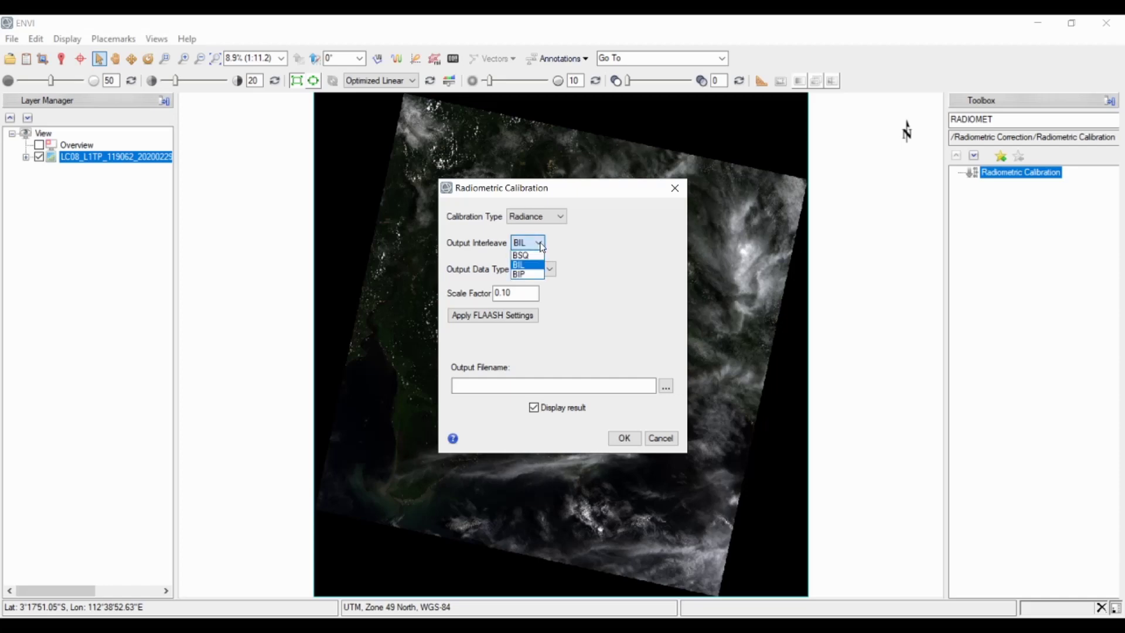
click(540, 246)
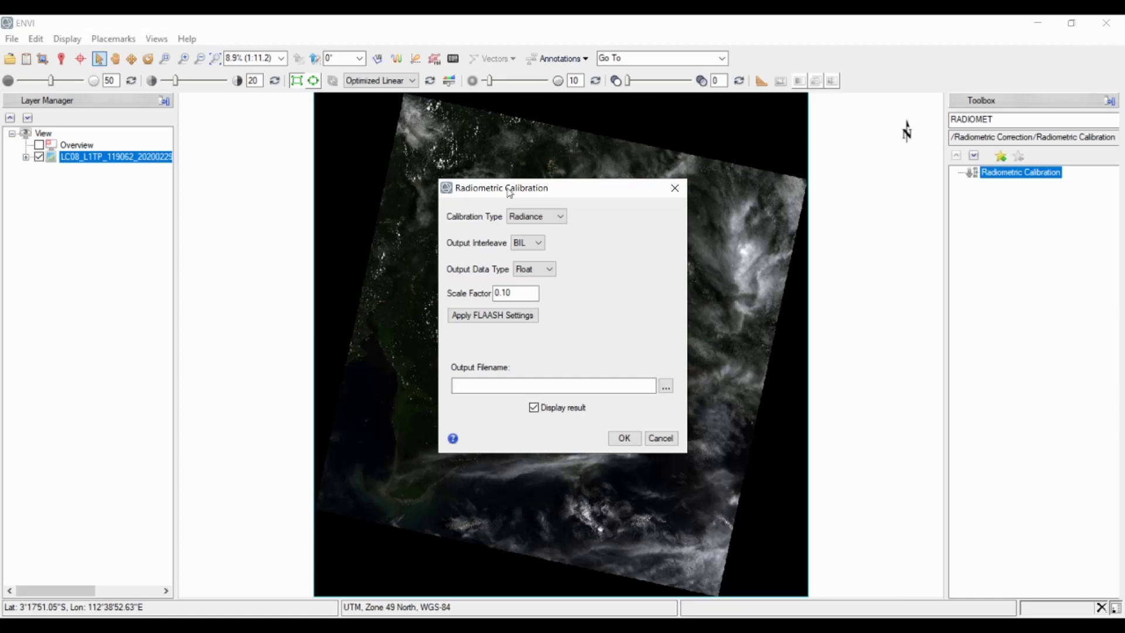
- Browse for the calibration output location and go to the PROCESS folder inside Raster\1.OLAH LANDSAT
click(666, 387)
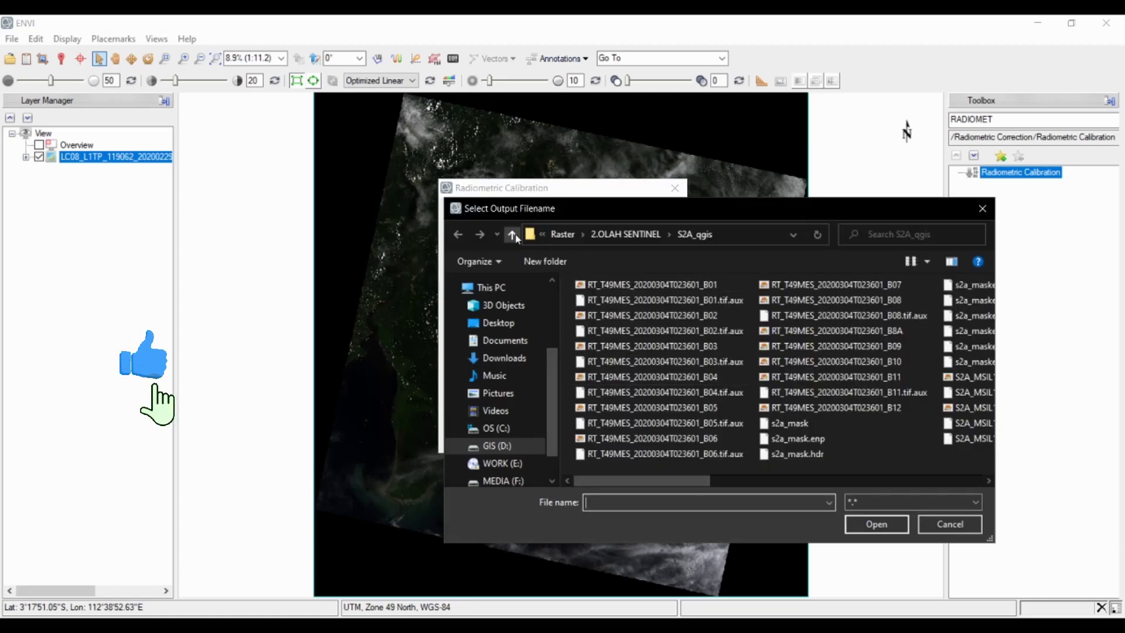
click(513, 235)
click(513, 235)
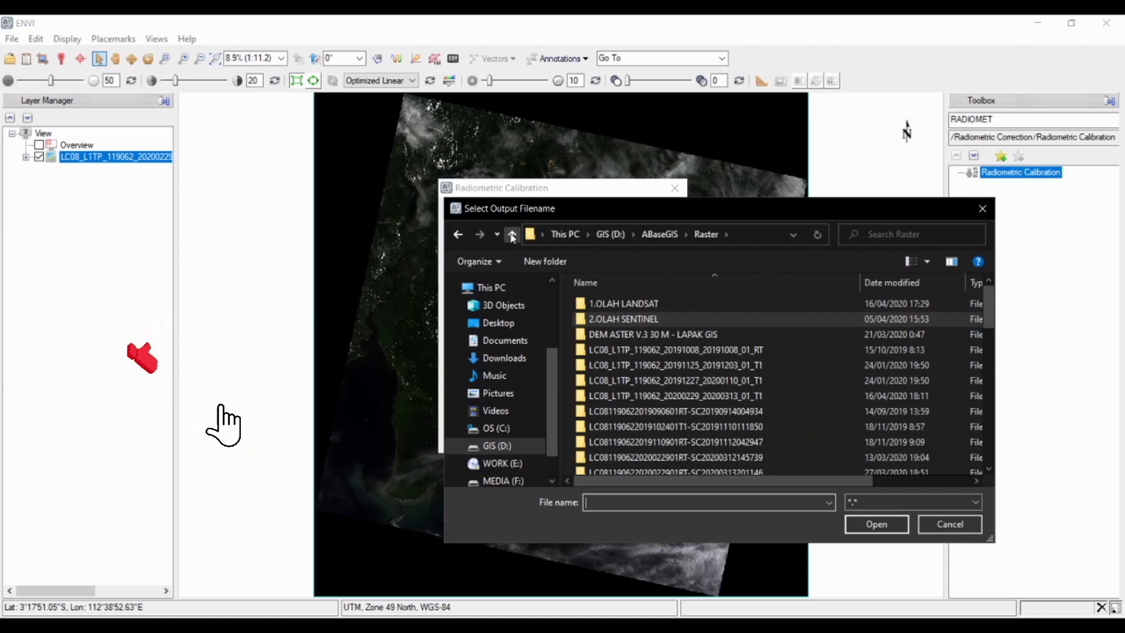
double_click(622, 303)
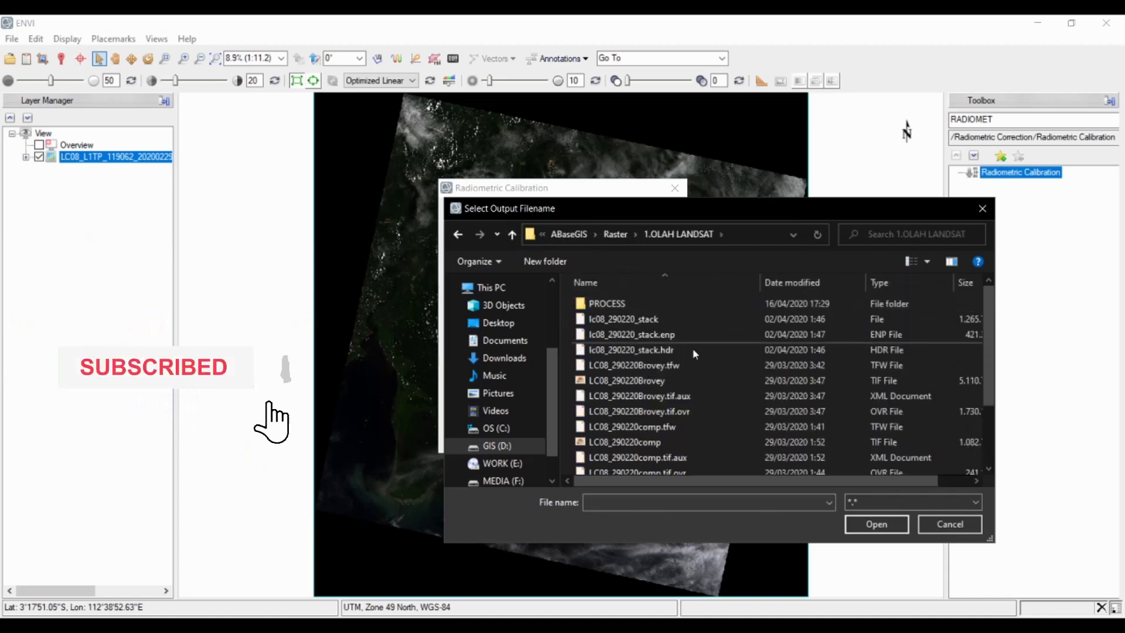
double_click(596, 303)
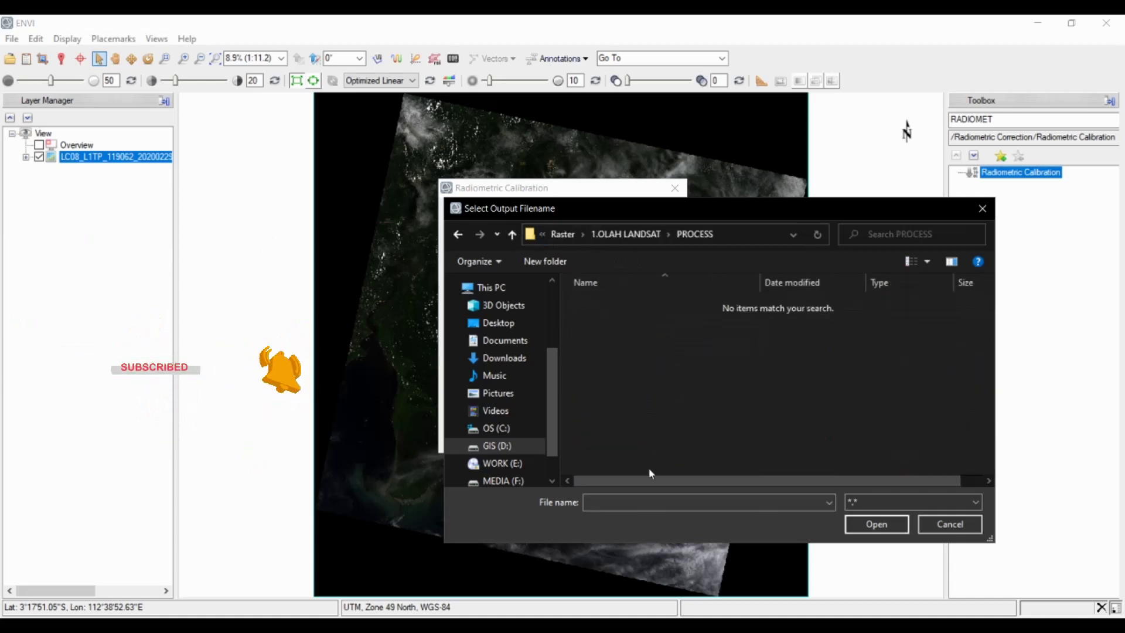
- Create a new folder named FLAASH inside the PROCESS folder
right_click(620, 365)
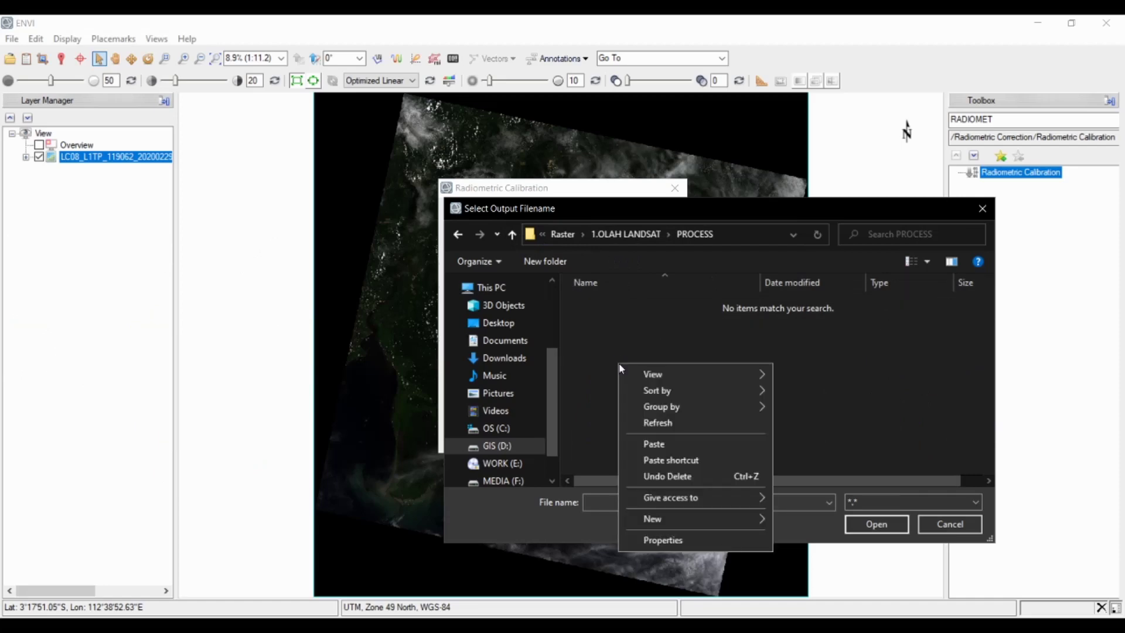
mouse_move(677, 512)
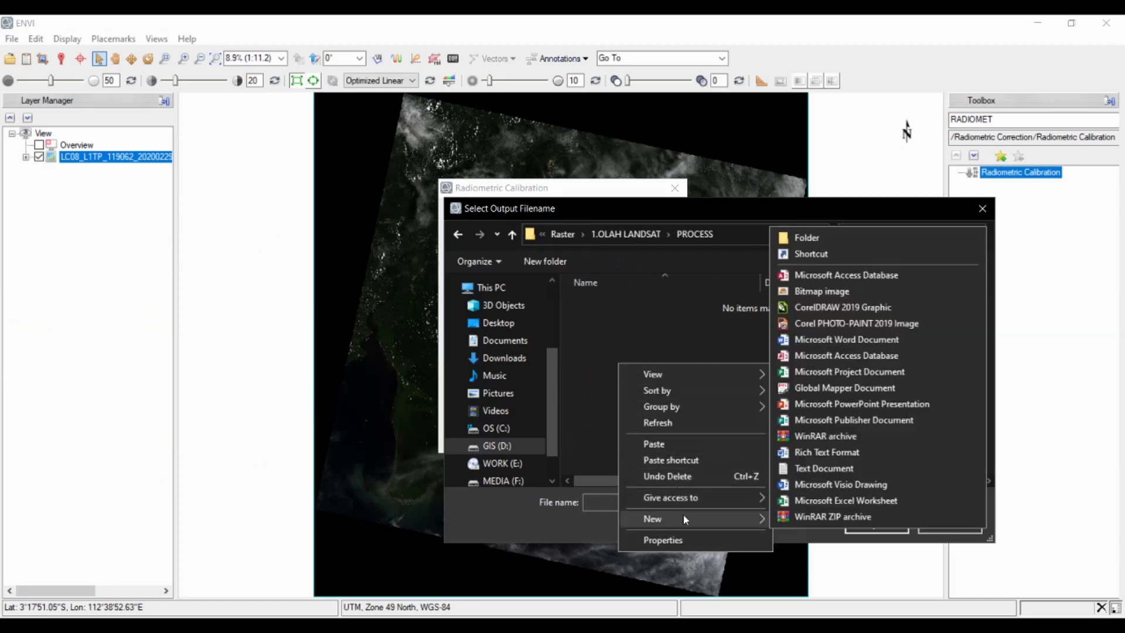
click(798, 239)
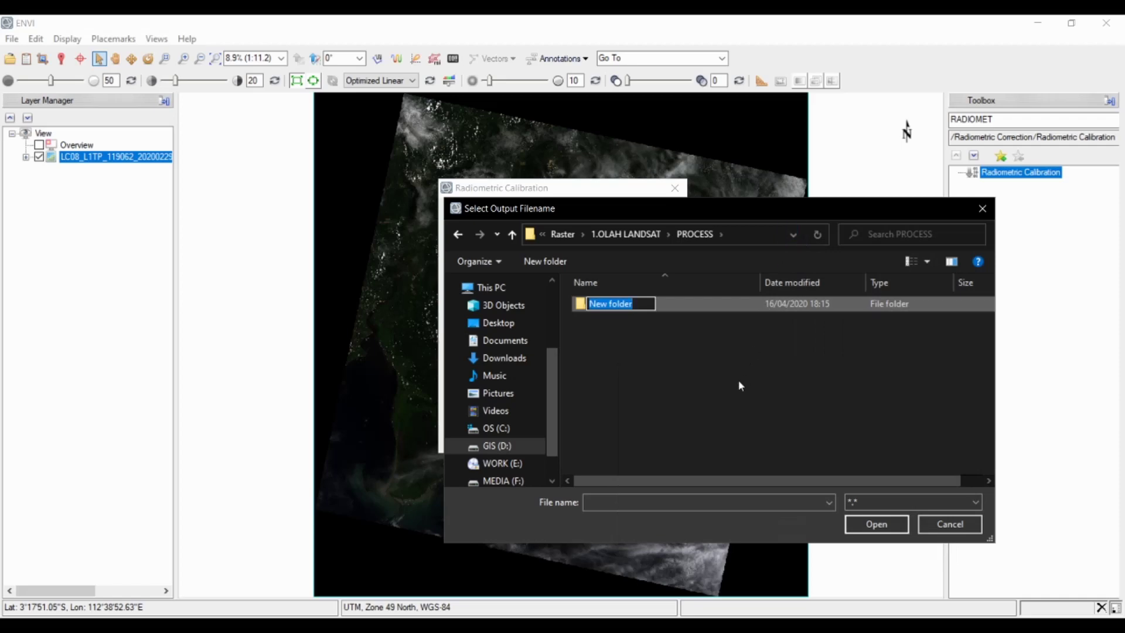
key(BackSpace)
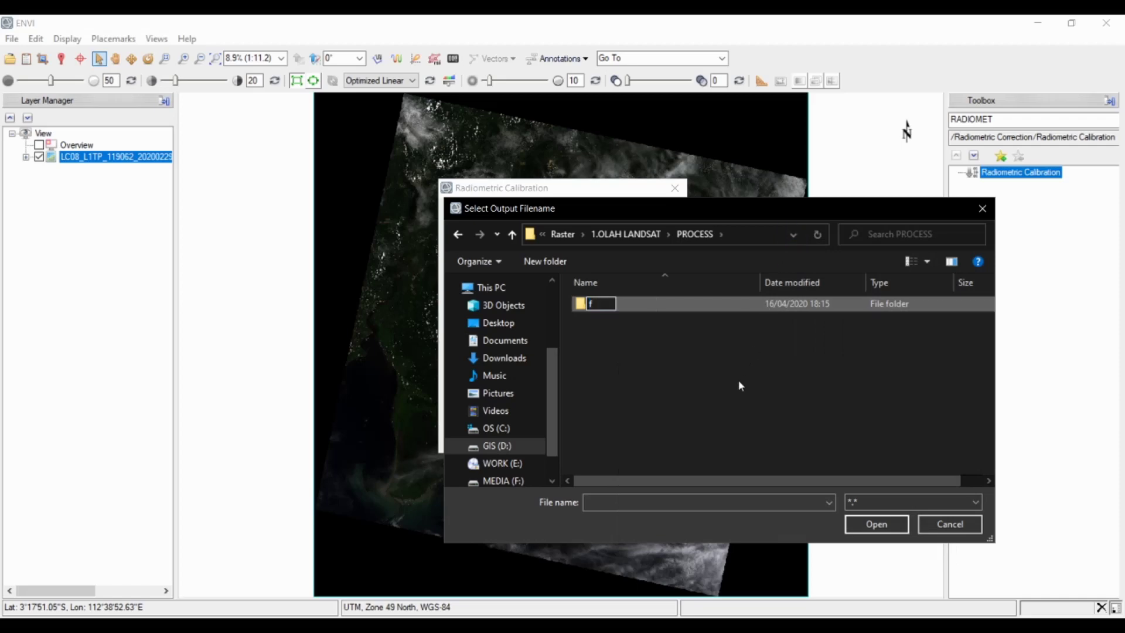
text(FLAASH)
click(695, 378)
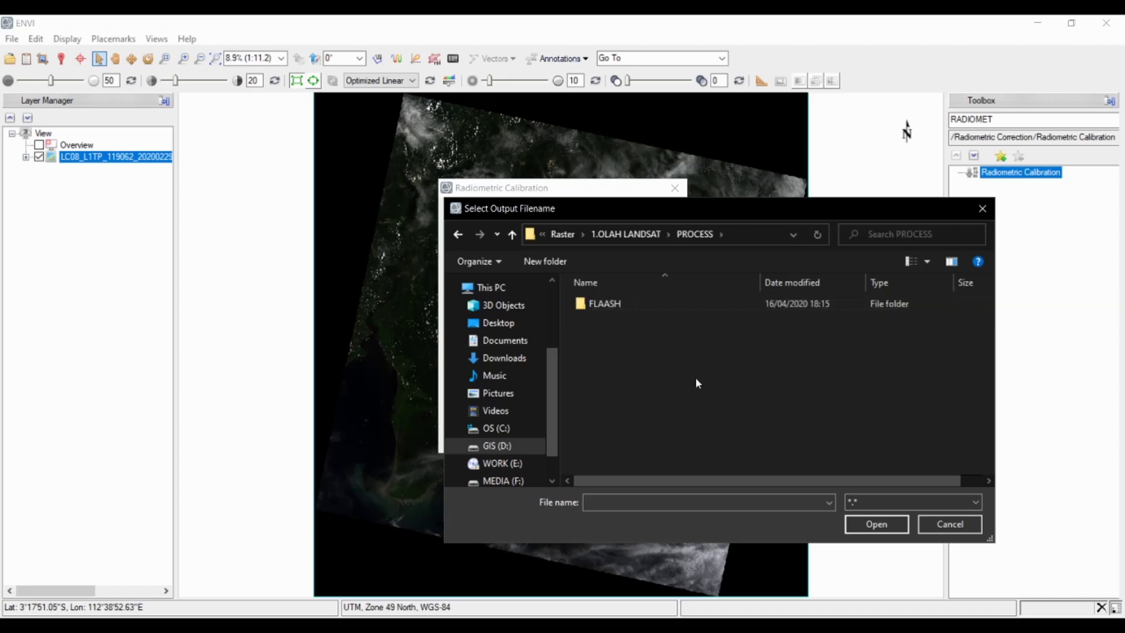
- Name the output file "FLAASH-radiance BIL" in the FLAASH folder and run the radiometric calibration
click(613, 309)
click(902, 529)
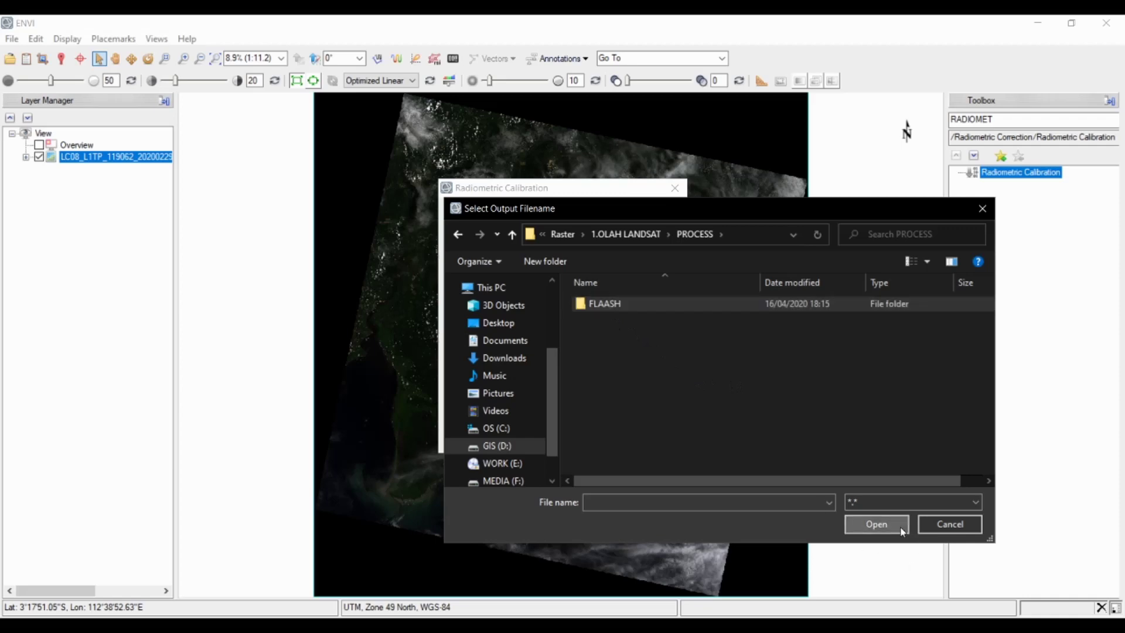
click(729, 501)
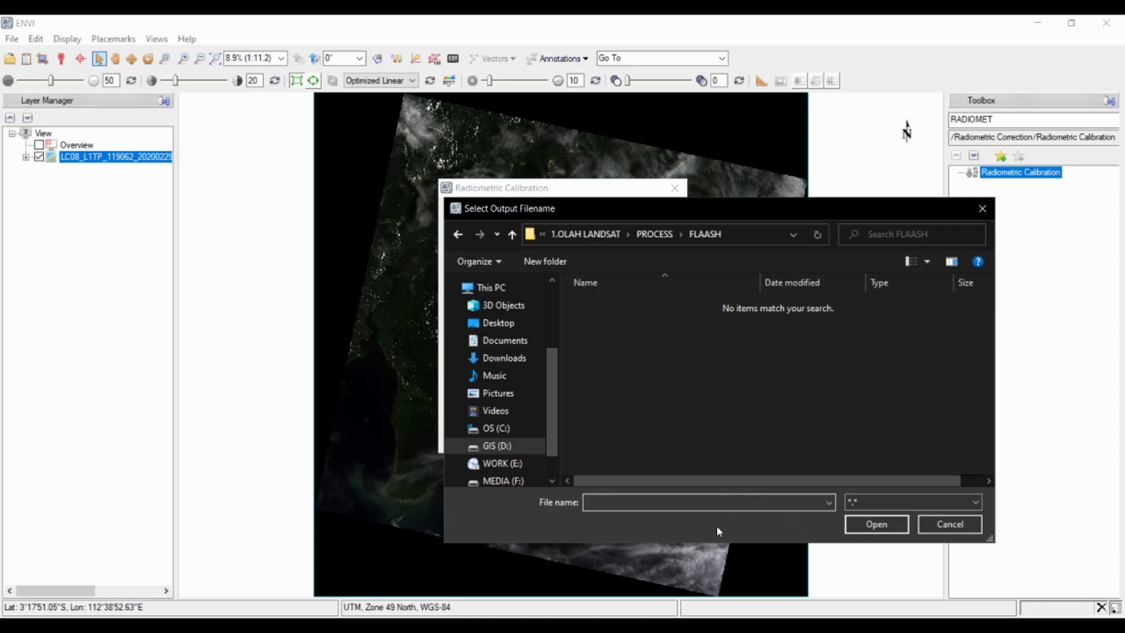
text(FLAASH-radiance BIL)
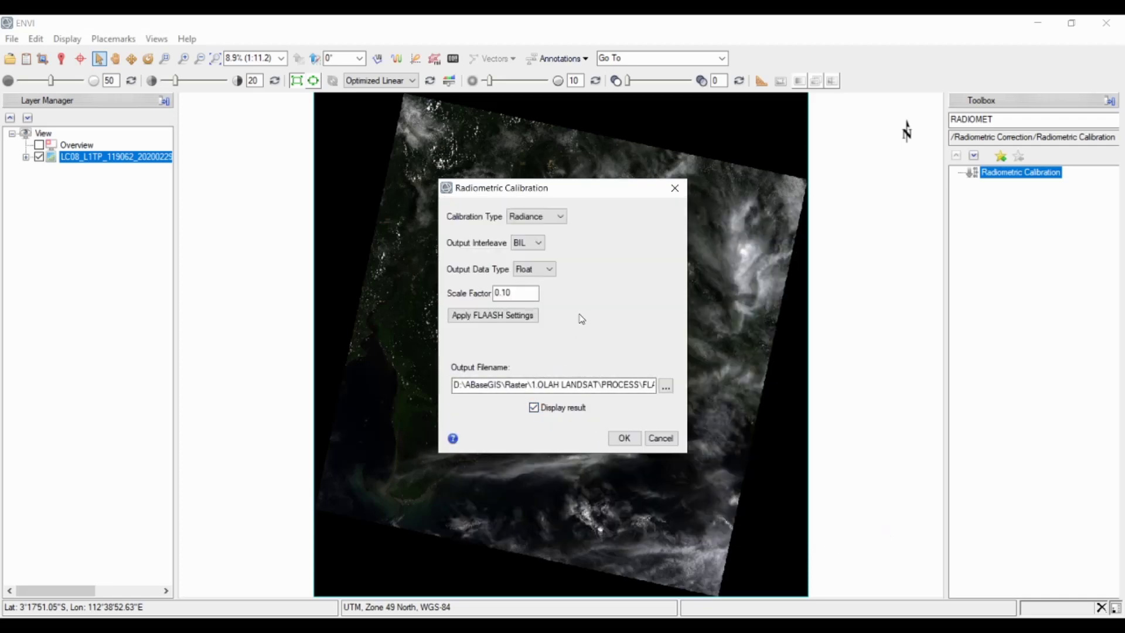
click(627, 444)
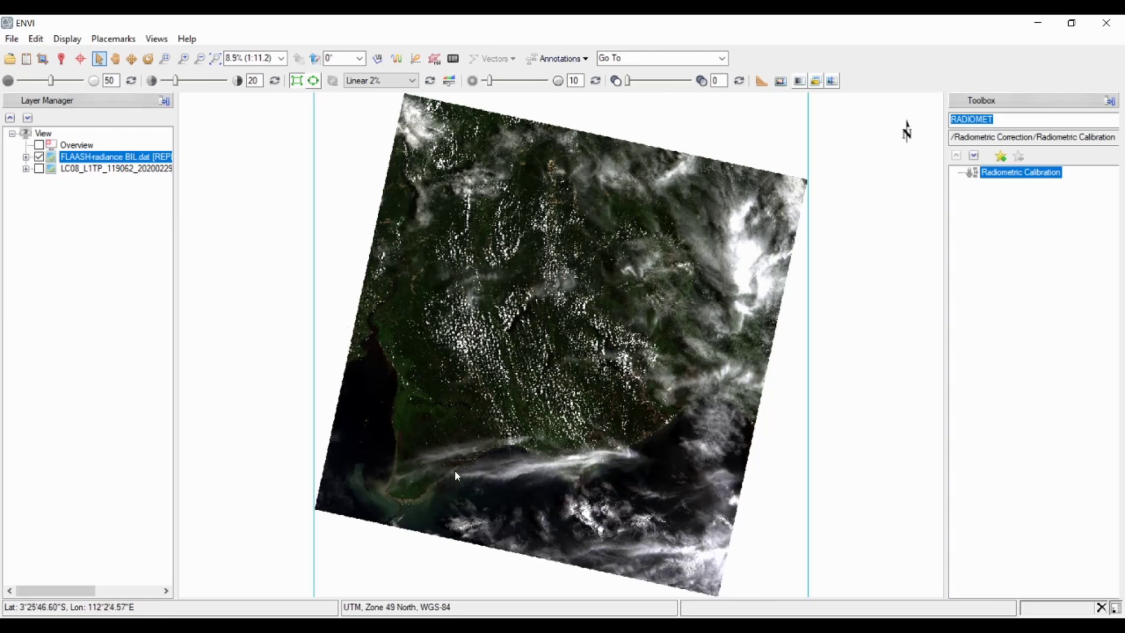
- Compare the calibrated FLAASH-radiance BIL layer with the original MultiSpectral layer by toggling their visibility
click(39, 169)
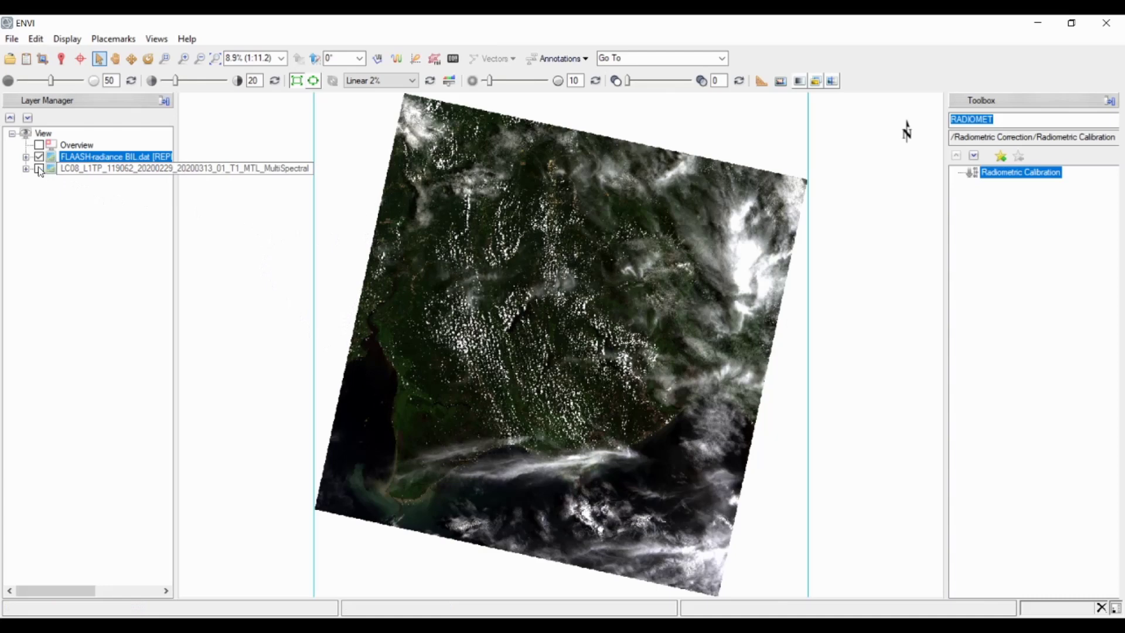
click(39, 157)
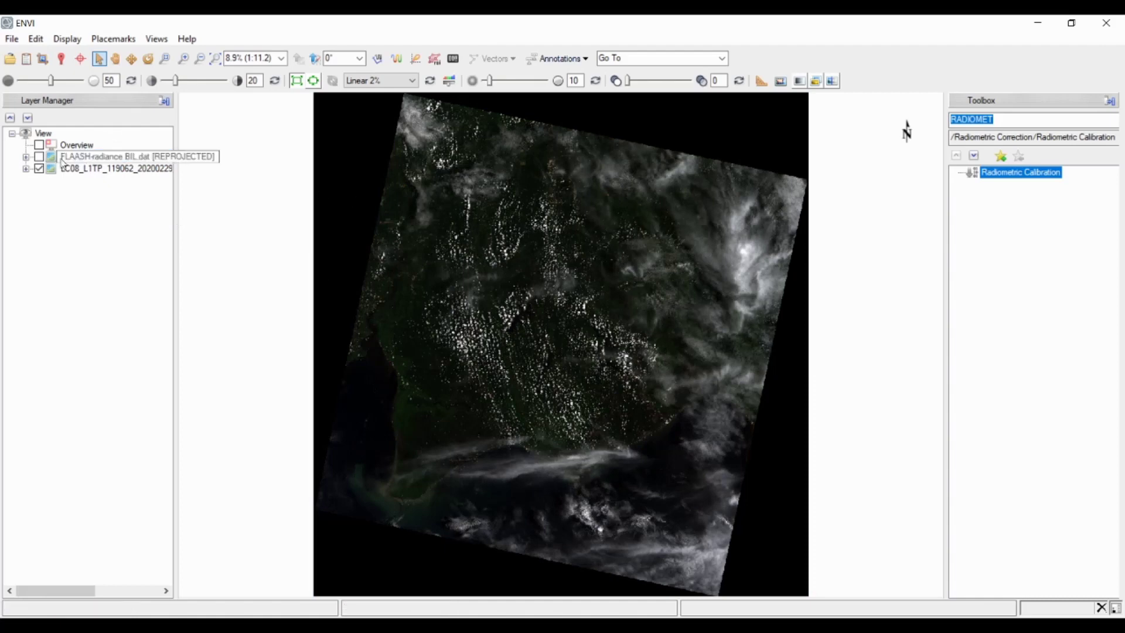
click(39, 157)
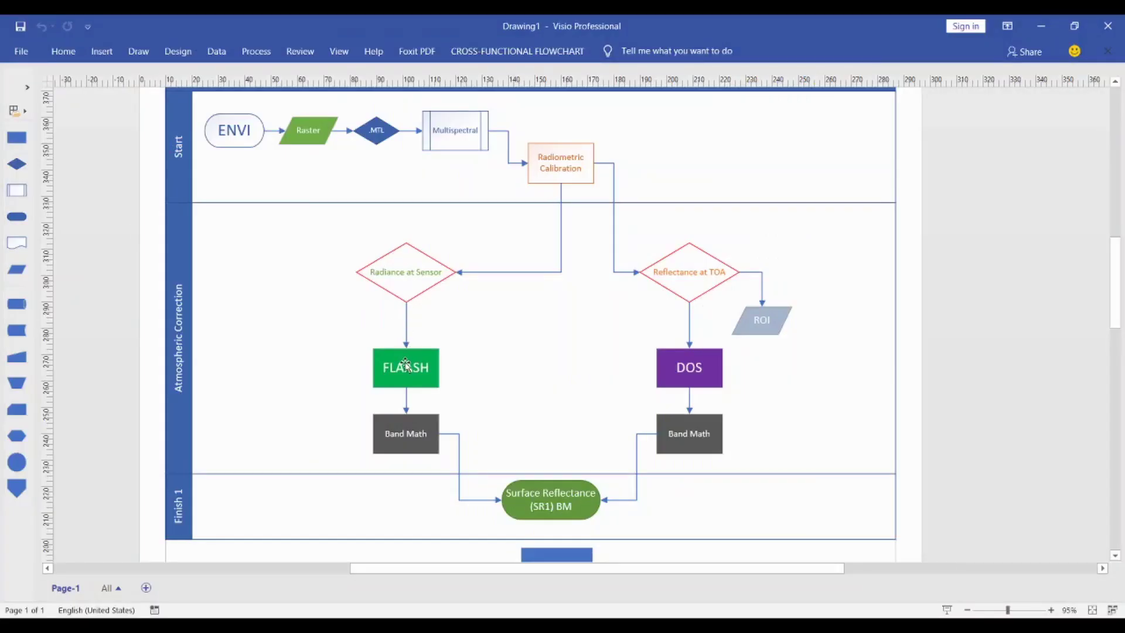
- Switch from the flowchart to ENVI, search the toolbox for "flaash" and open the FLAASH Atmospheric Correction tool
click(1041, 27)
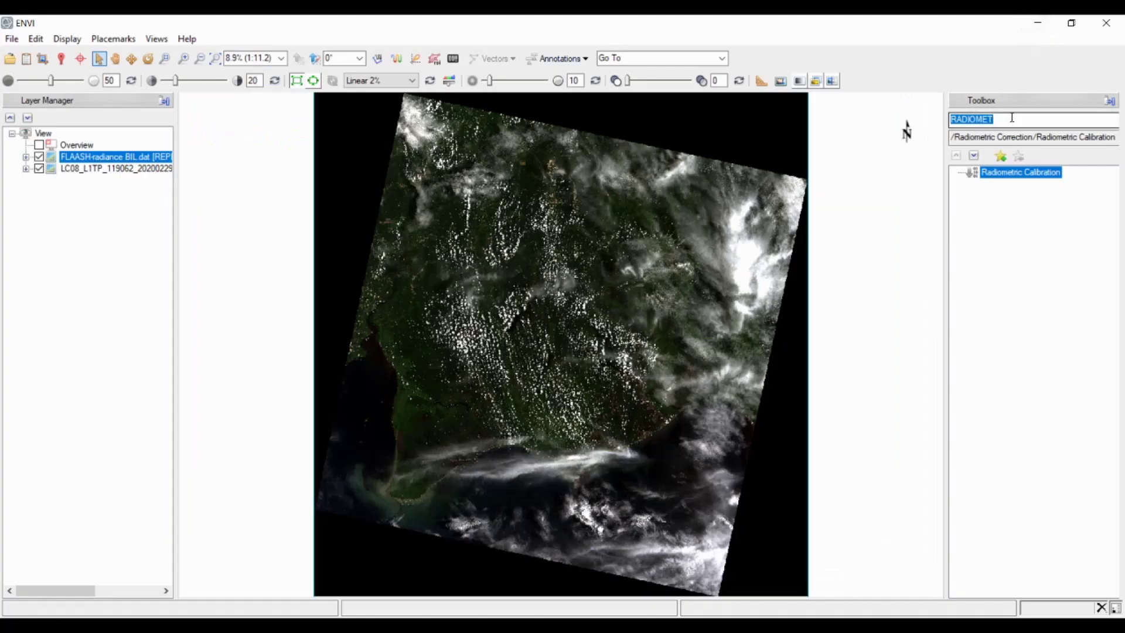
key(BackSpace)
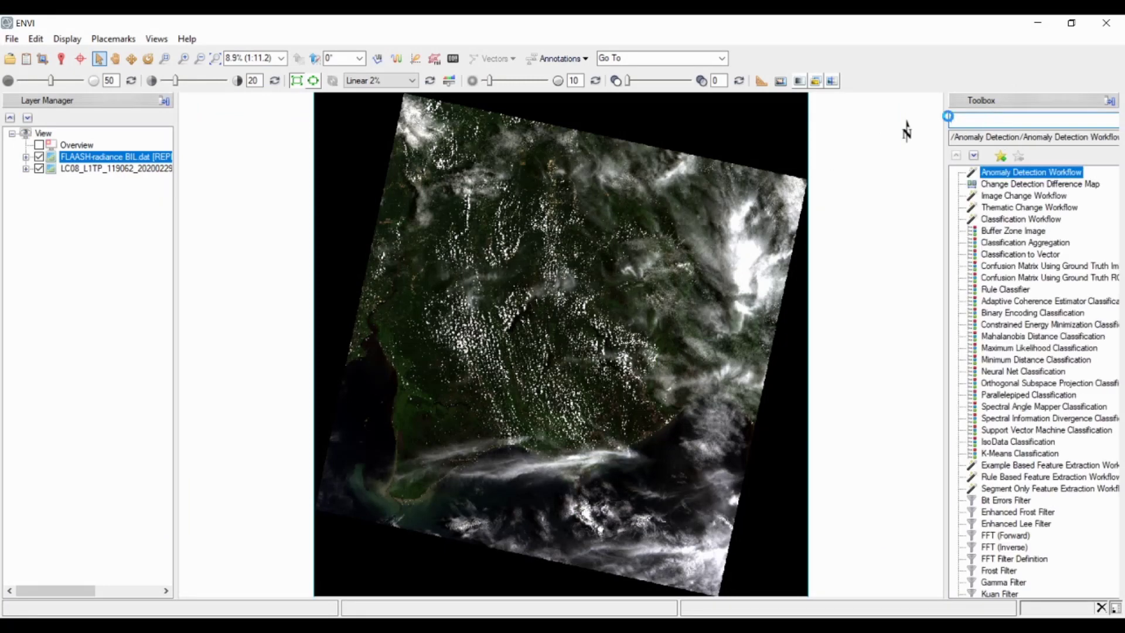
text(flaash)
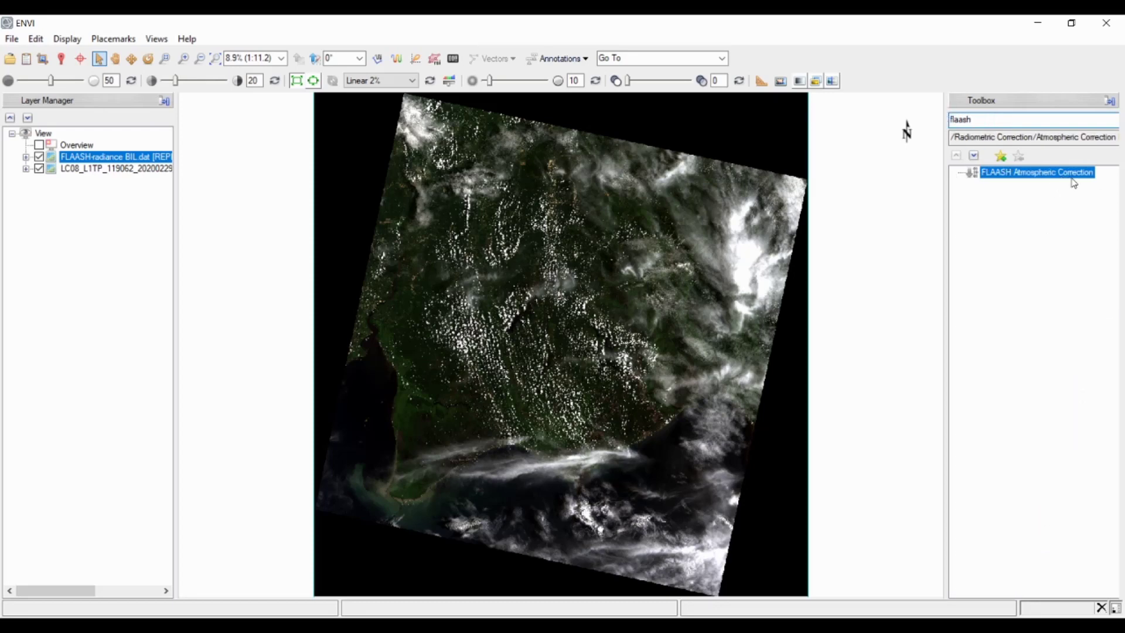
double_click(1036, 174)
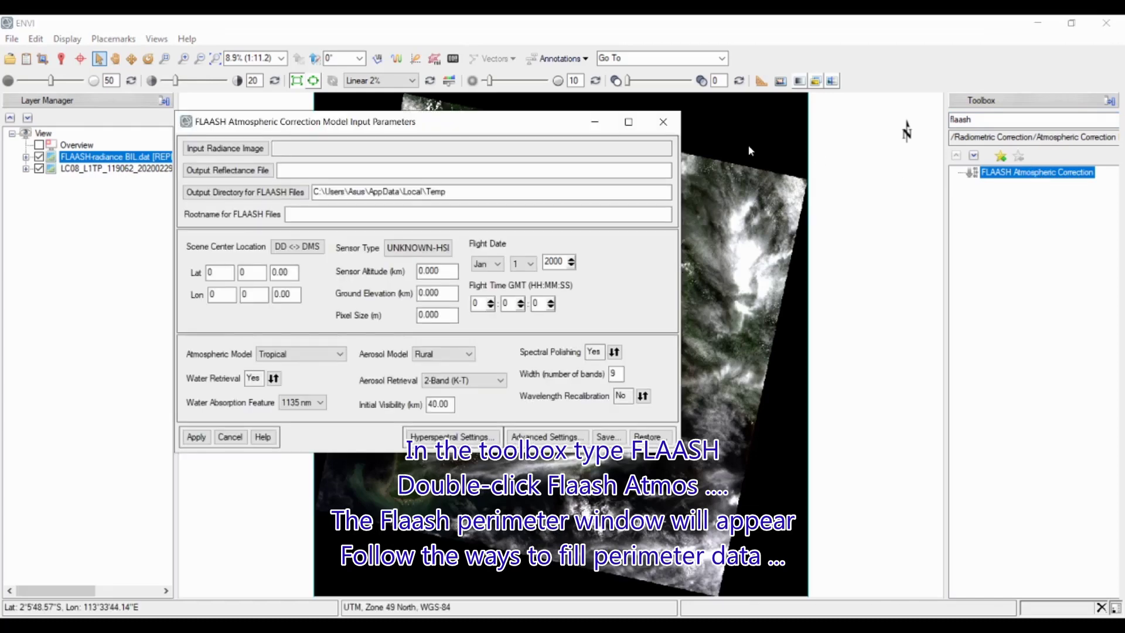
drag(396, 125, 534, 156)
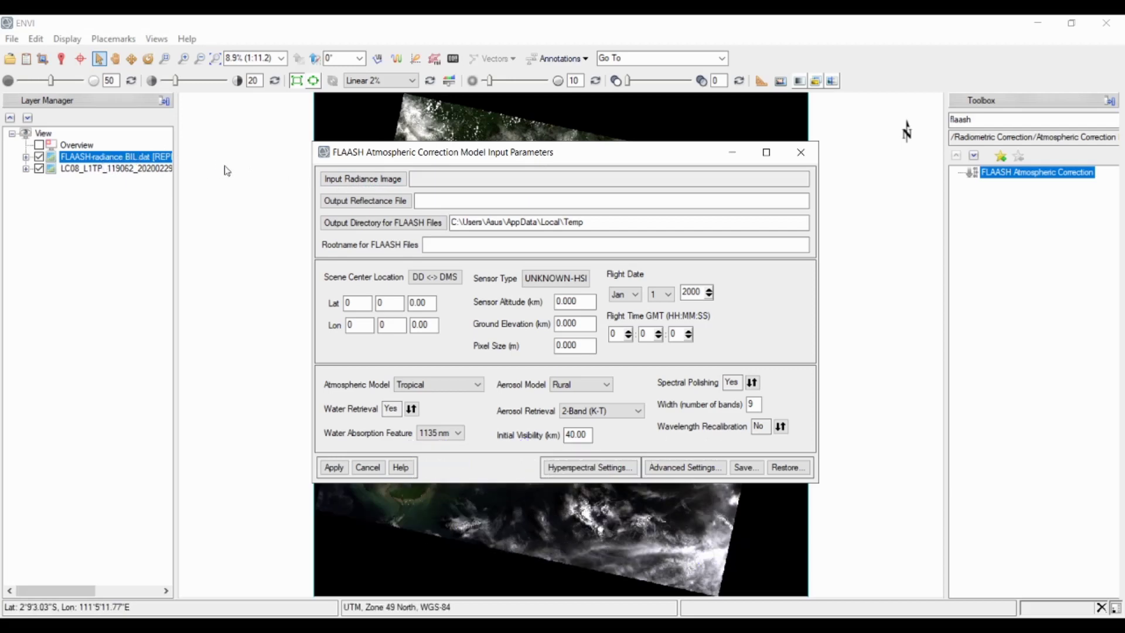
- Choose FLAASH-radiance BIL.dat as the input radiance image, using a single scale factor for all bands
click(348, 180)
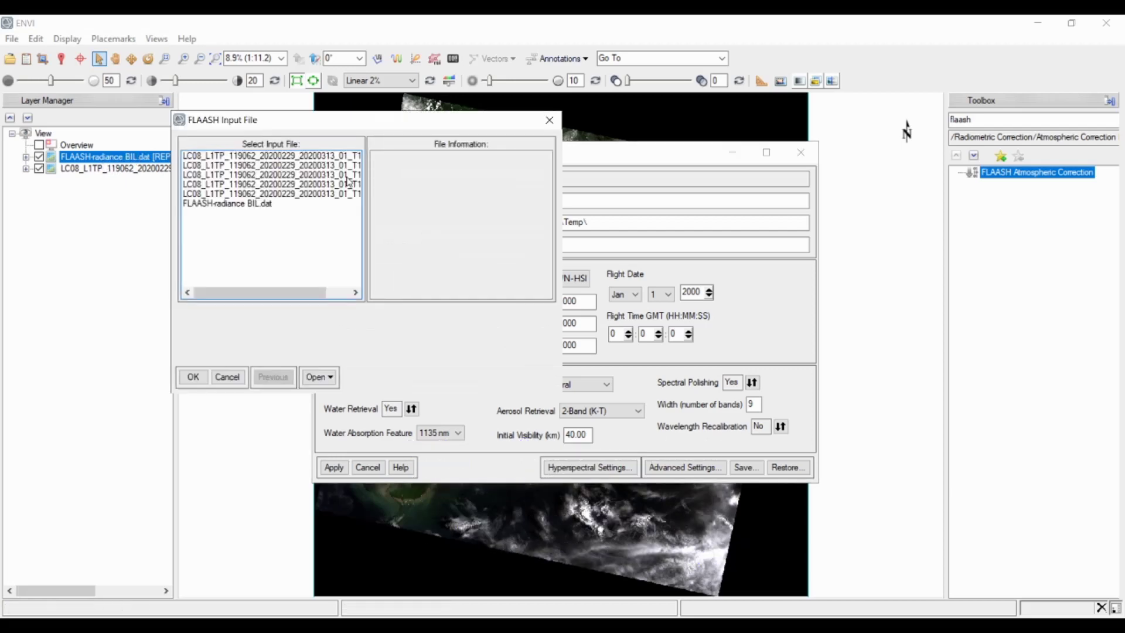
click(220, 205)
click(194, 378)
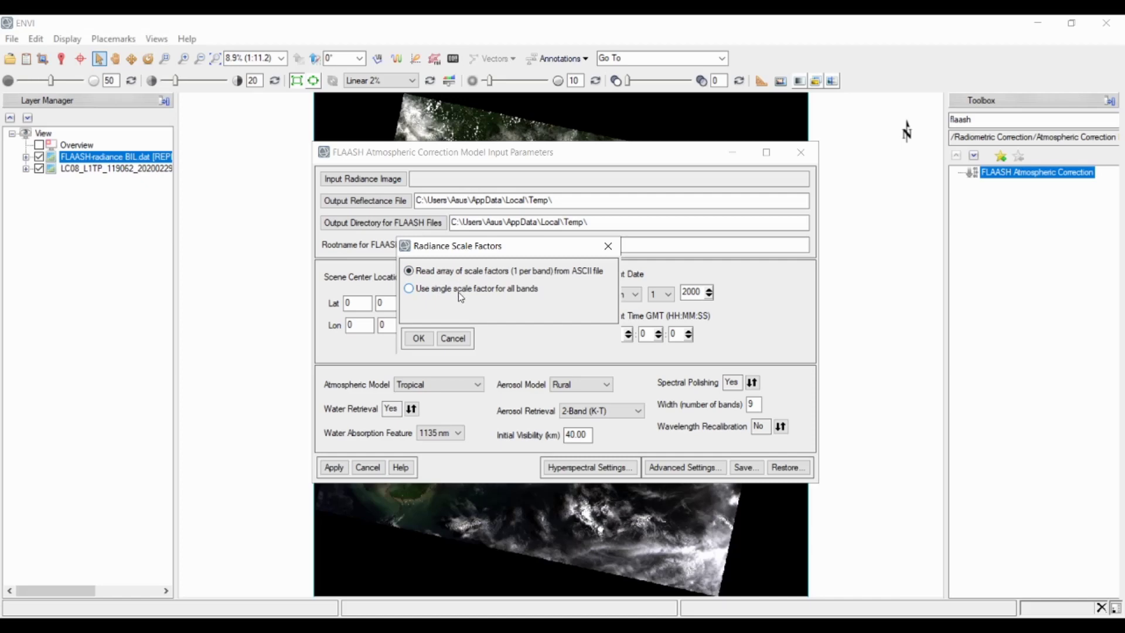
click(423, 293)
click(418, 338)
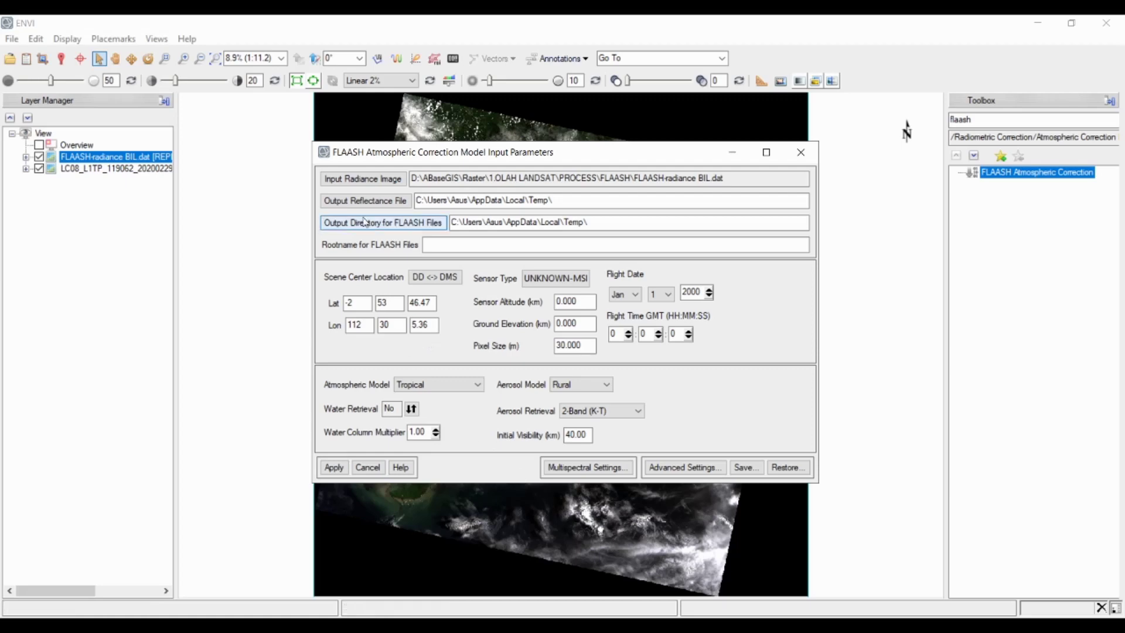
- Browse for the output reflectance file location and go to D:\ABaseGIS\Raster\1.OLAH LANDSAT\PROCESS\FLAASH
click(383, 202)
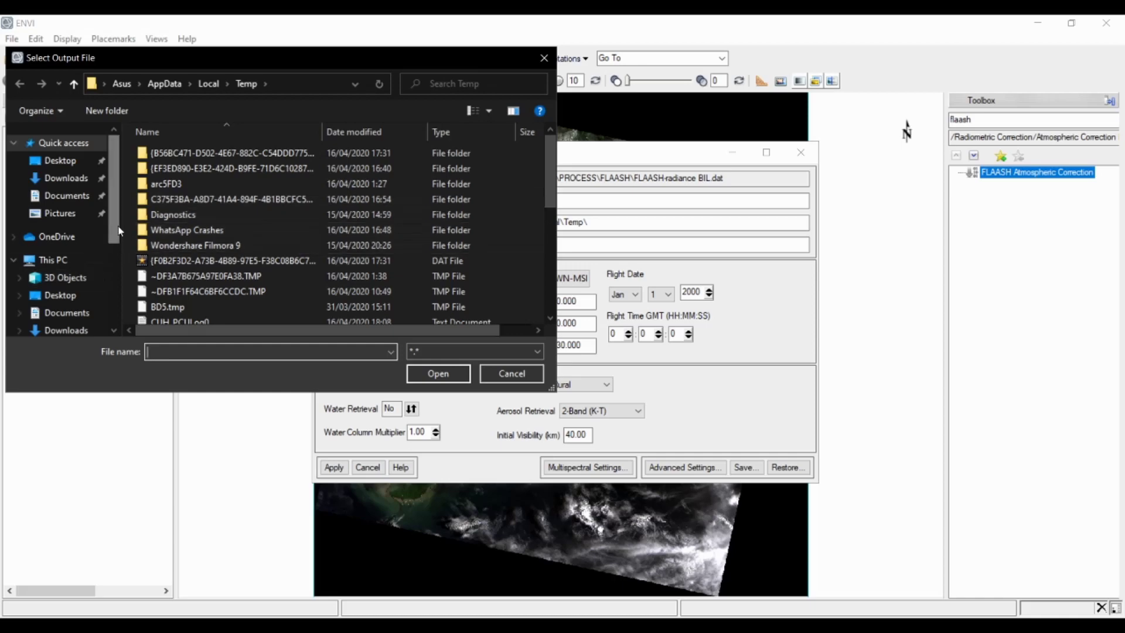
scroll(80, 275, down, 3)
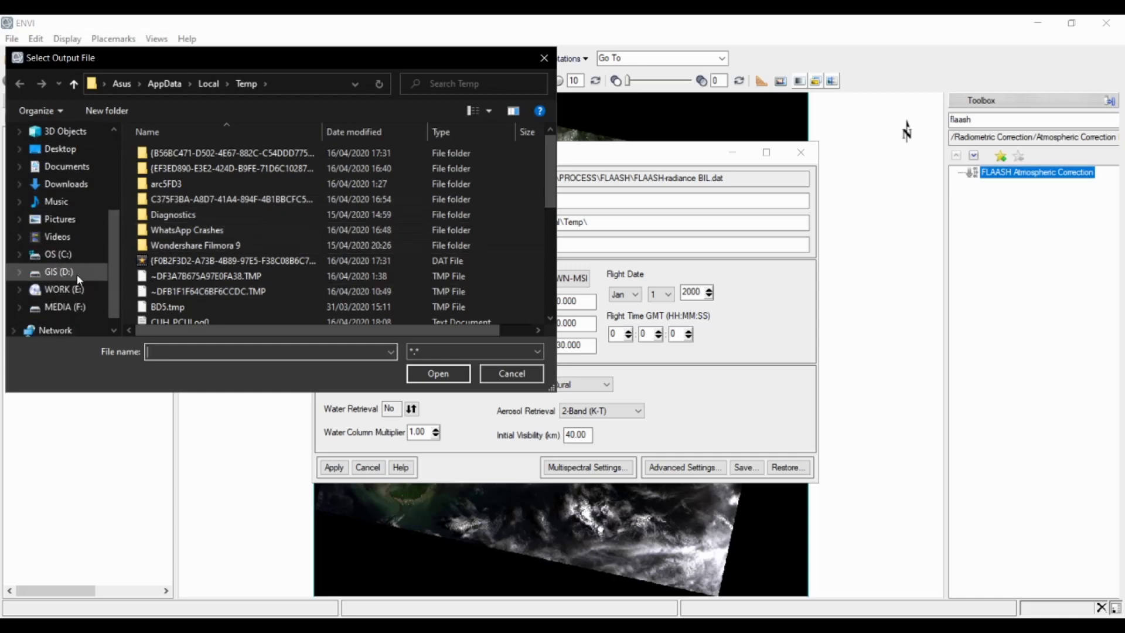
click(79, 277)
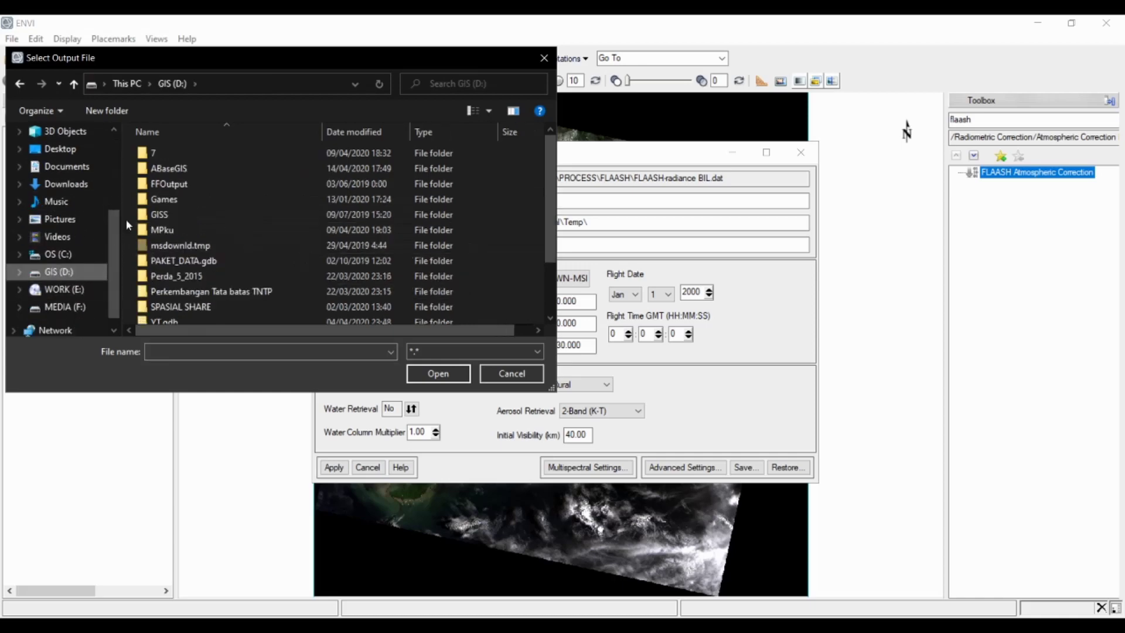
double_click(154, 170)
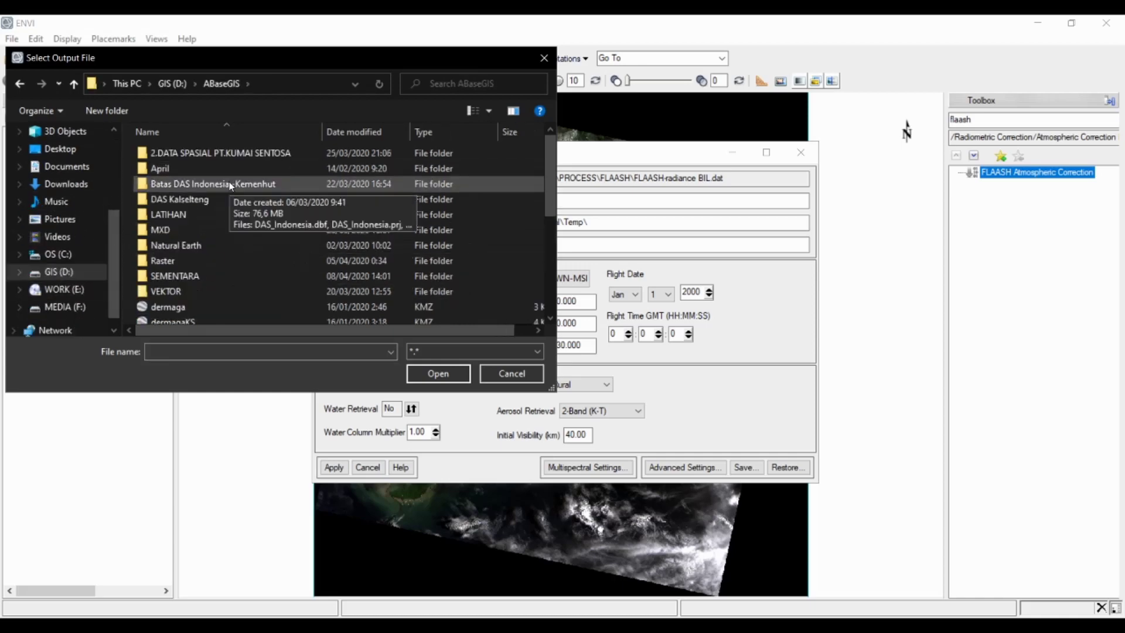
double_click(167, 263)
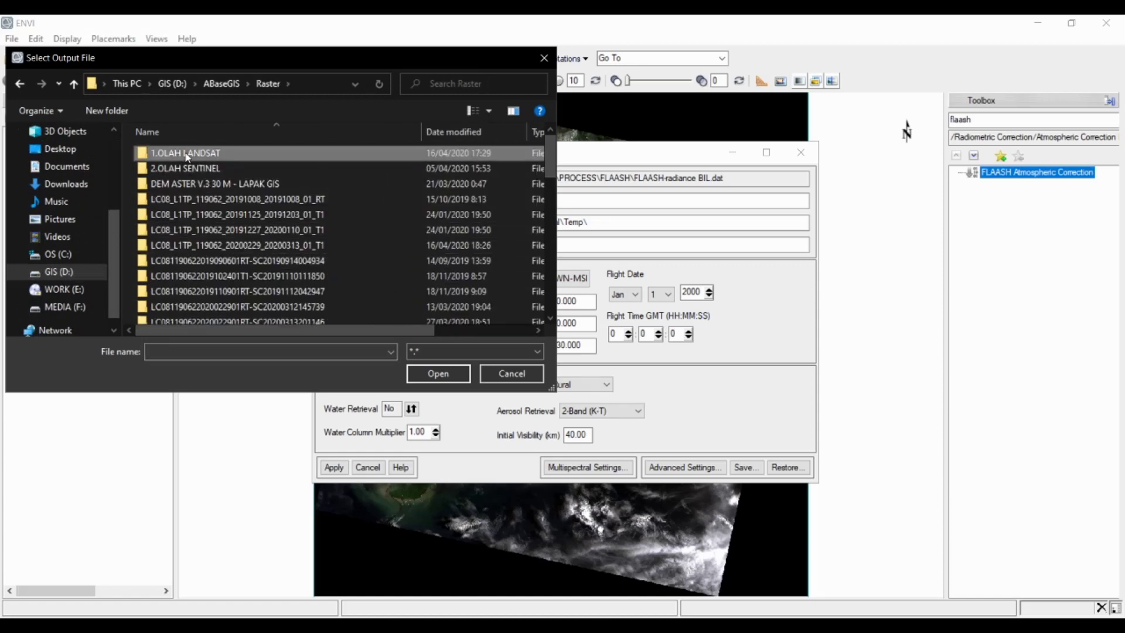
double_click(205, 154)
double_click(175, 153)
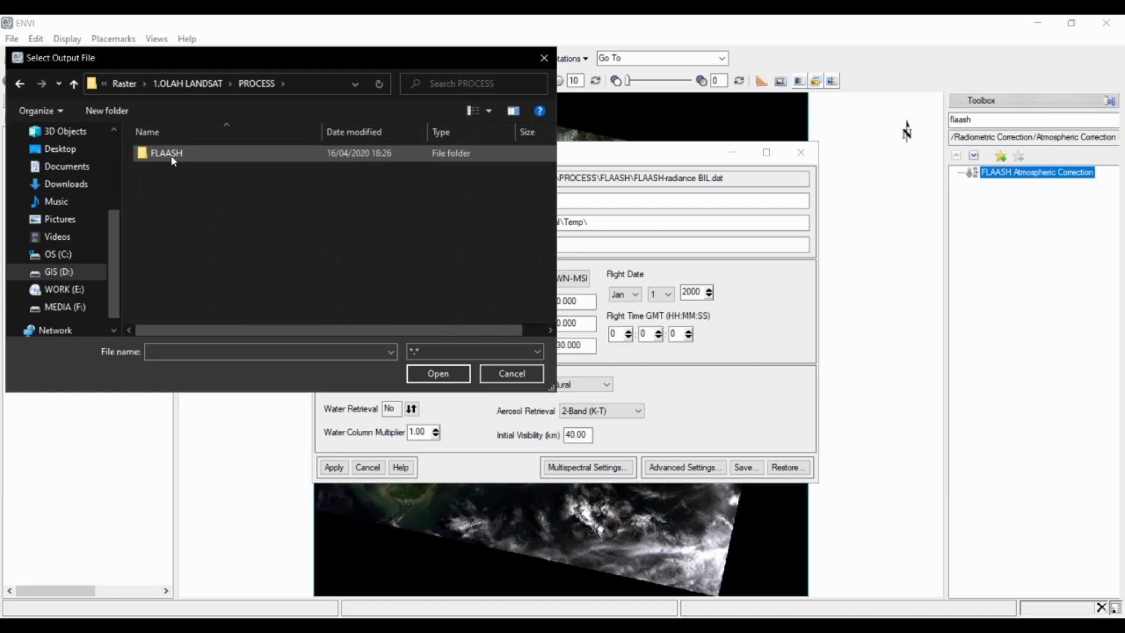
click(173, 160)
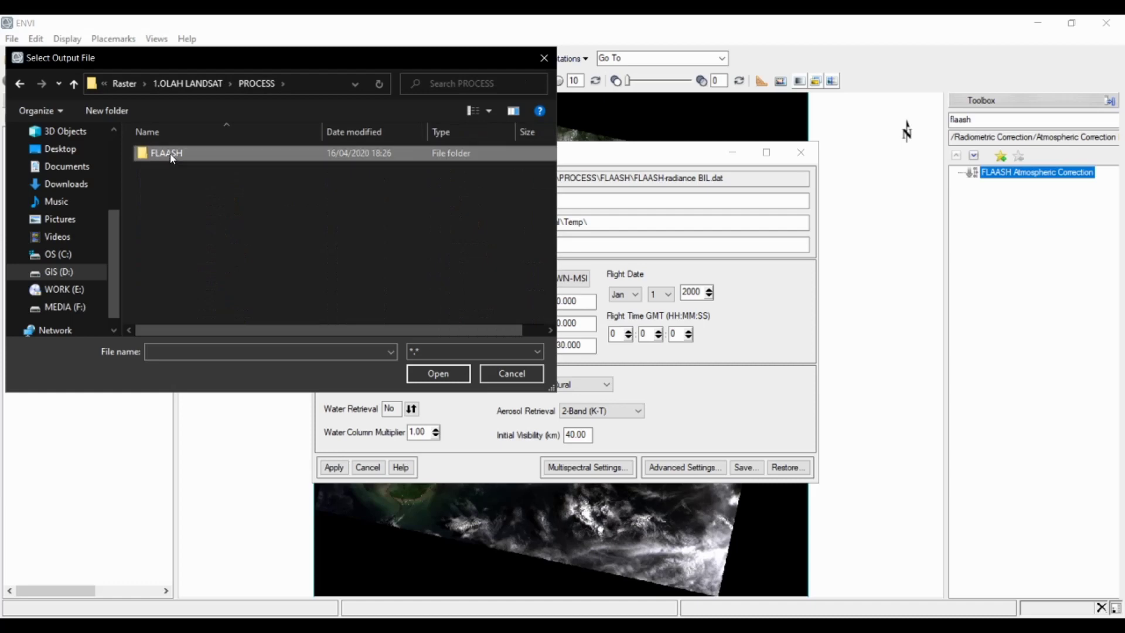
double_click(172, 156)
- Name the output reflectance file "FLAASH-radiance SR1.img" and accept it
click(203, 353)
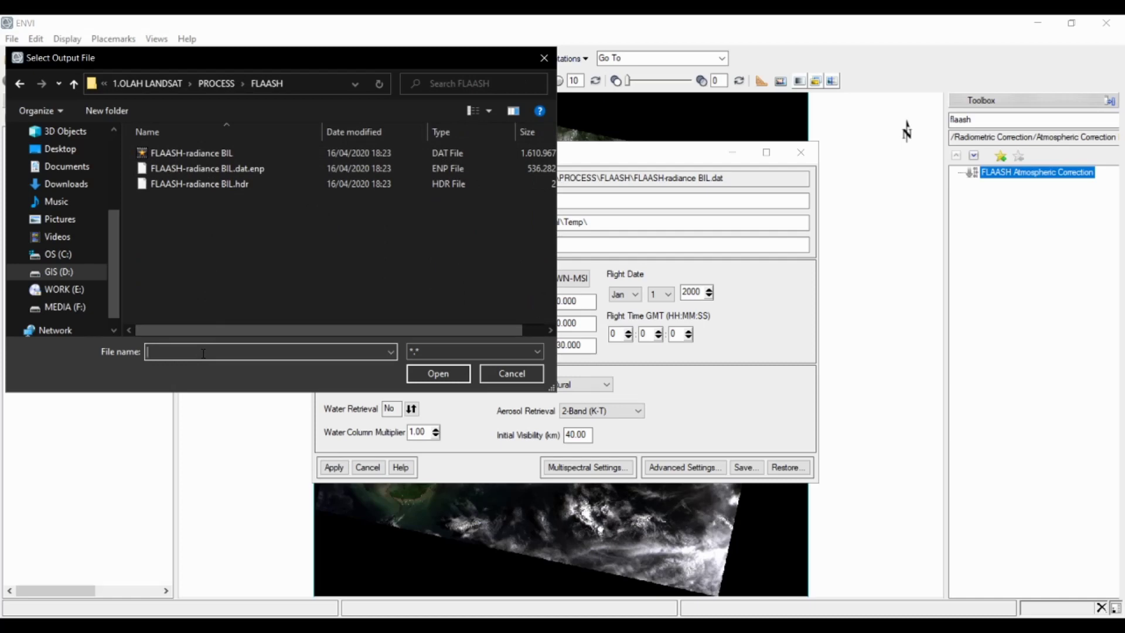
text(FLAASH)
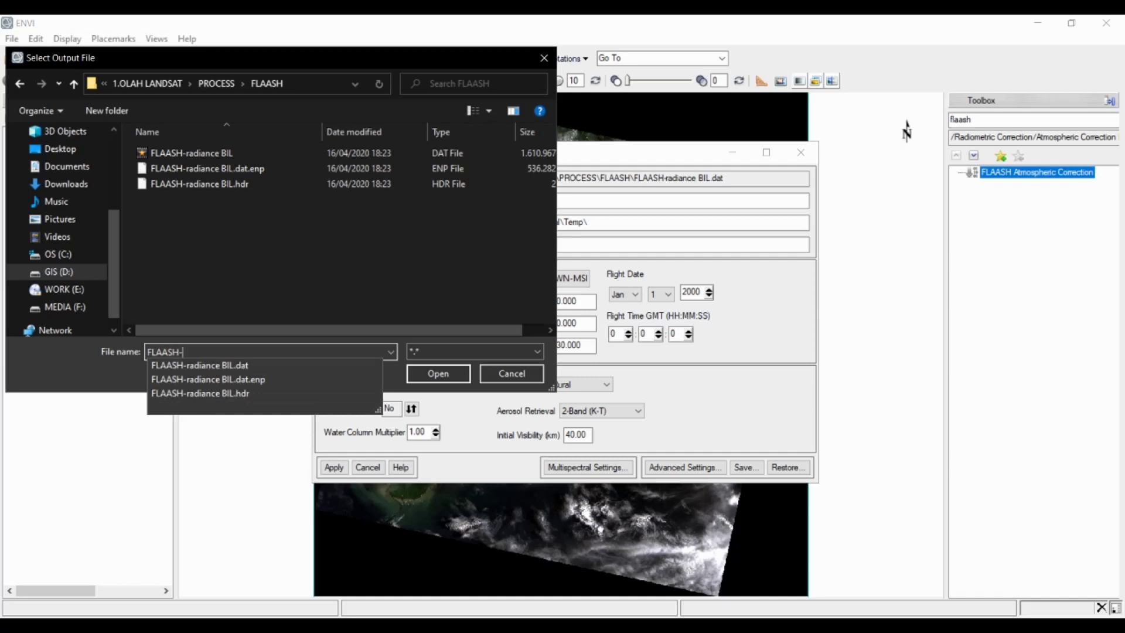
text(-radiance SR)
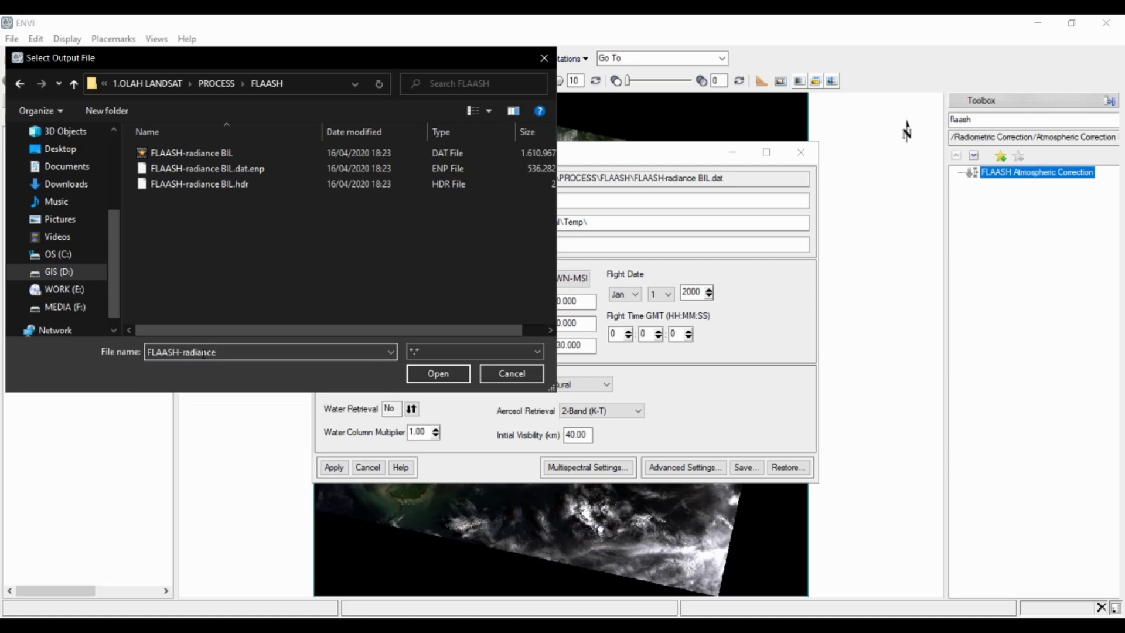
text(1)
text(.img)
click(451, 378)
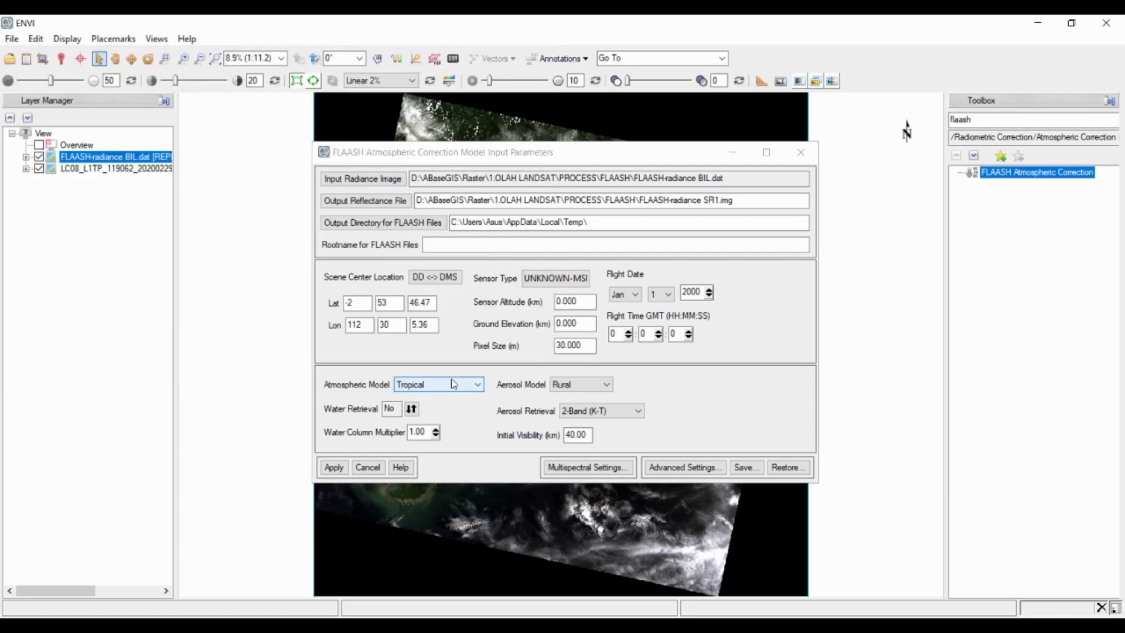
click(685, 428)
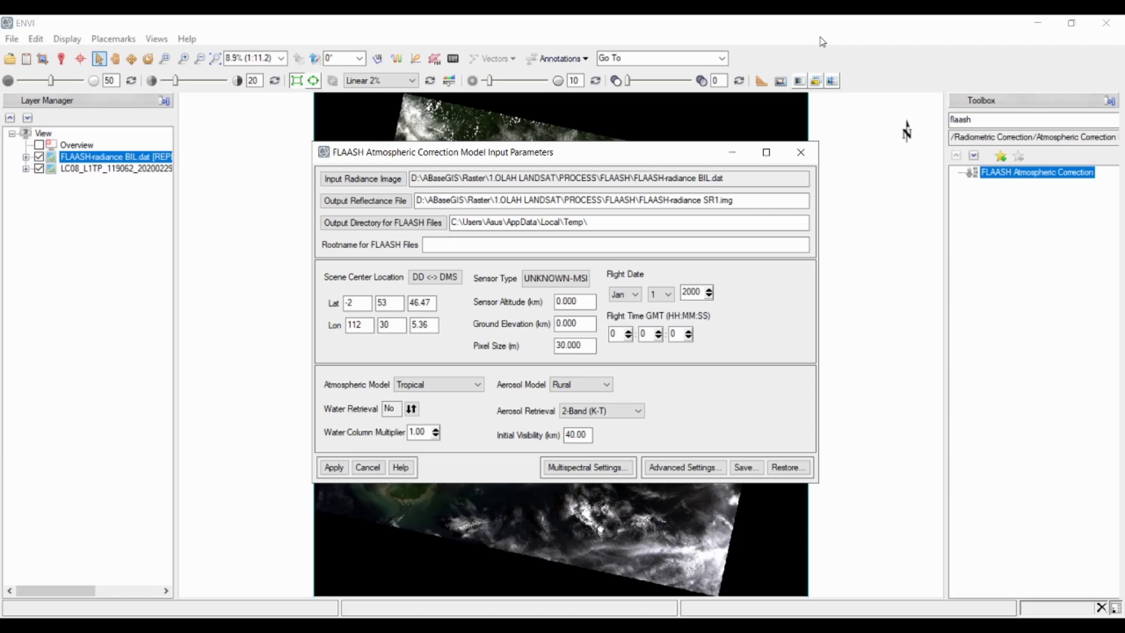
- Set the output directory for FLAASH files to D:\ABaseGIS\Raster\1.OLAH LANDSAT\PROCESS\FLAASH
click(390, 226)
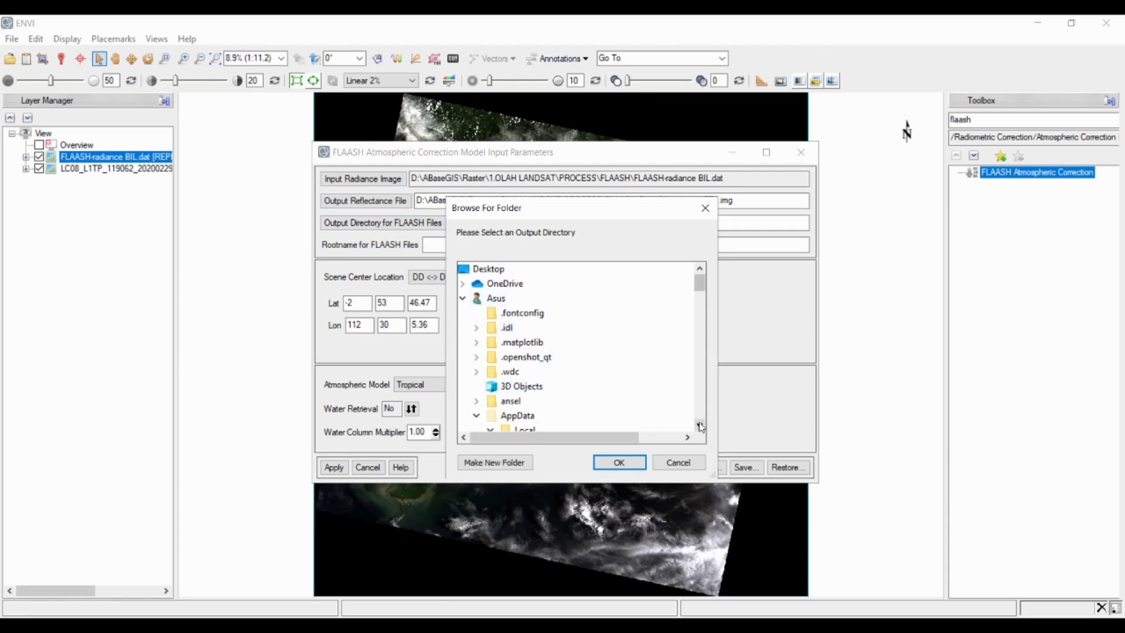
click(464, 299)
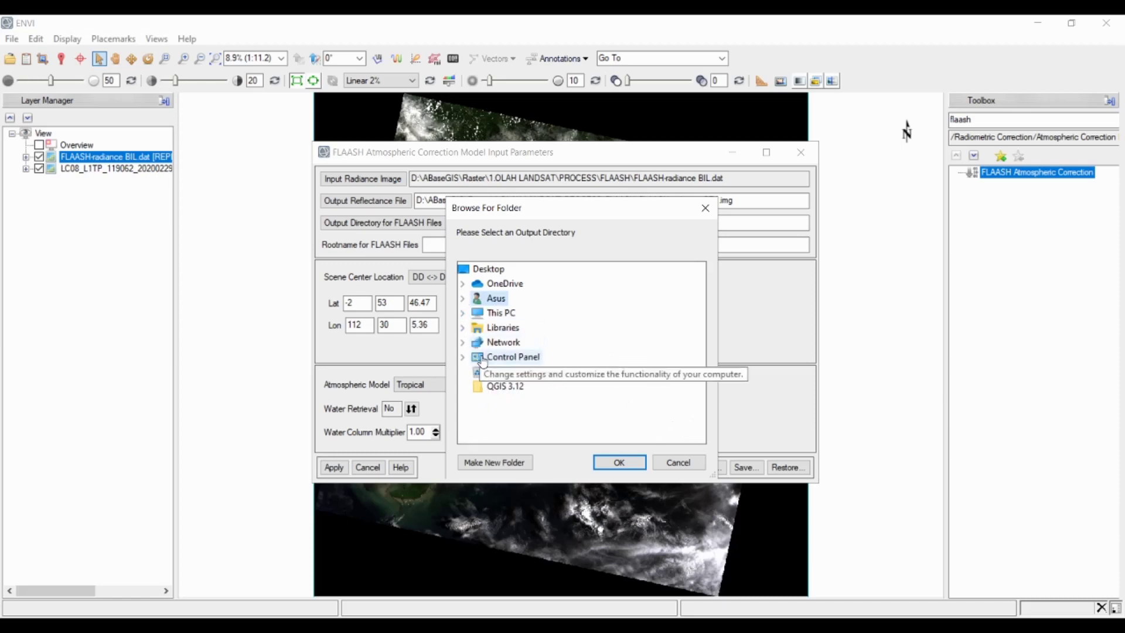
double_click(500, 313)
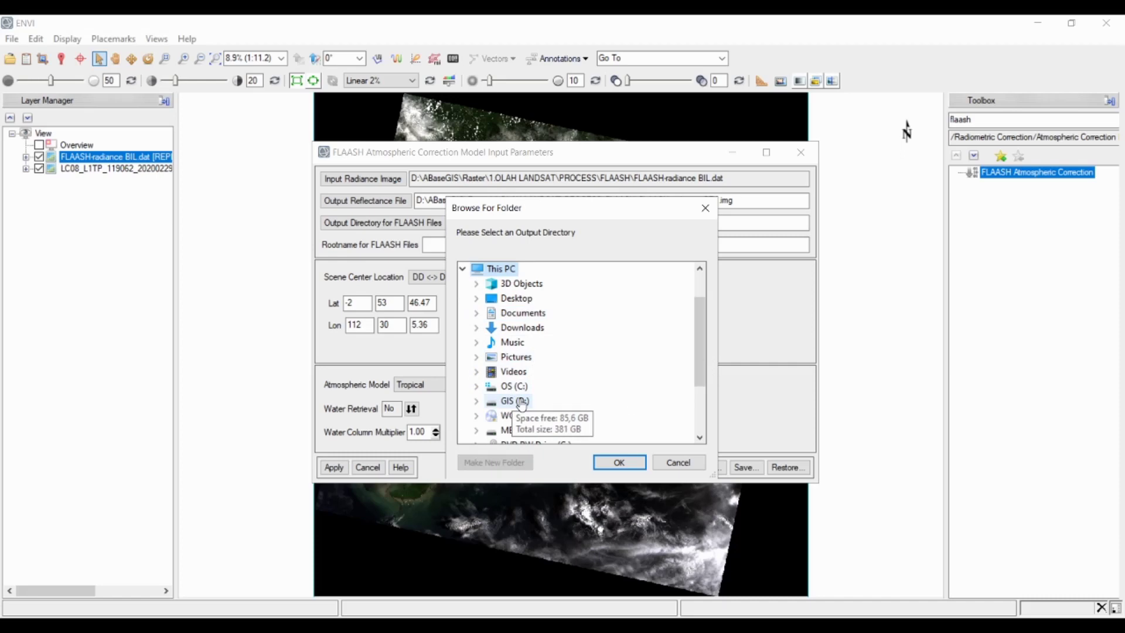
double_click(516, 402)
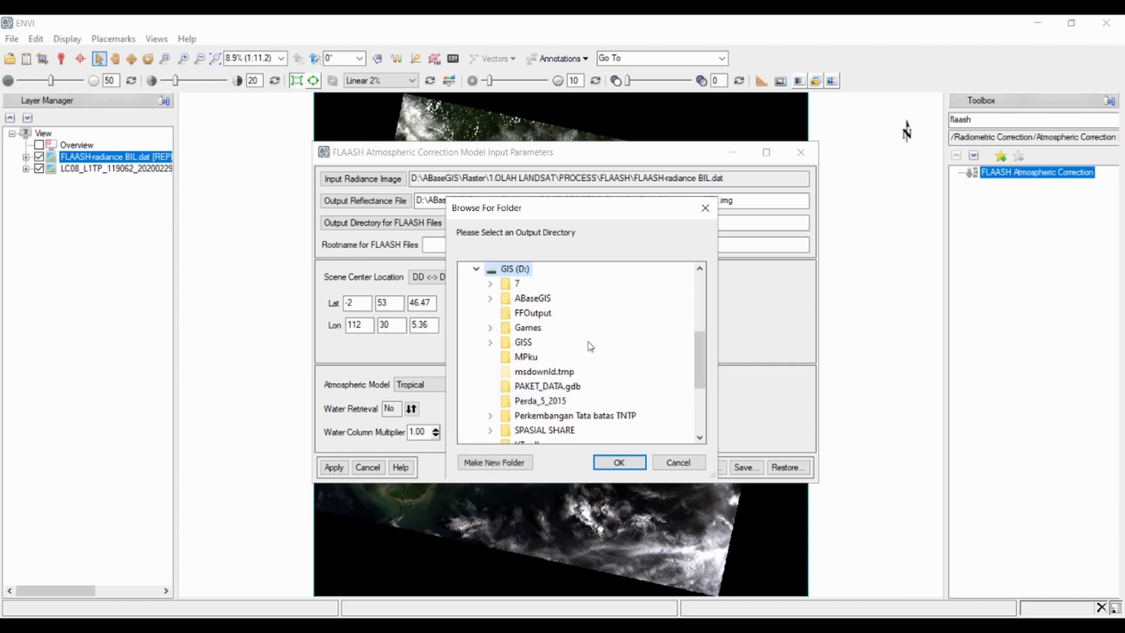
double_click(531, 298)
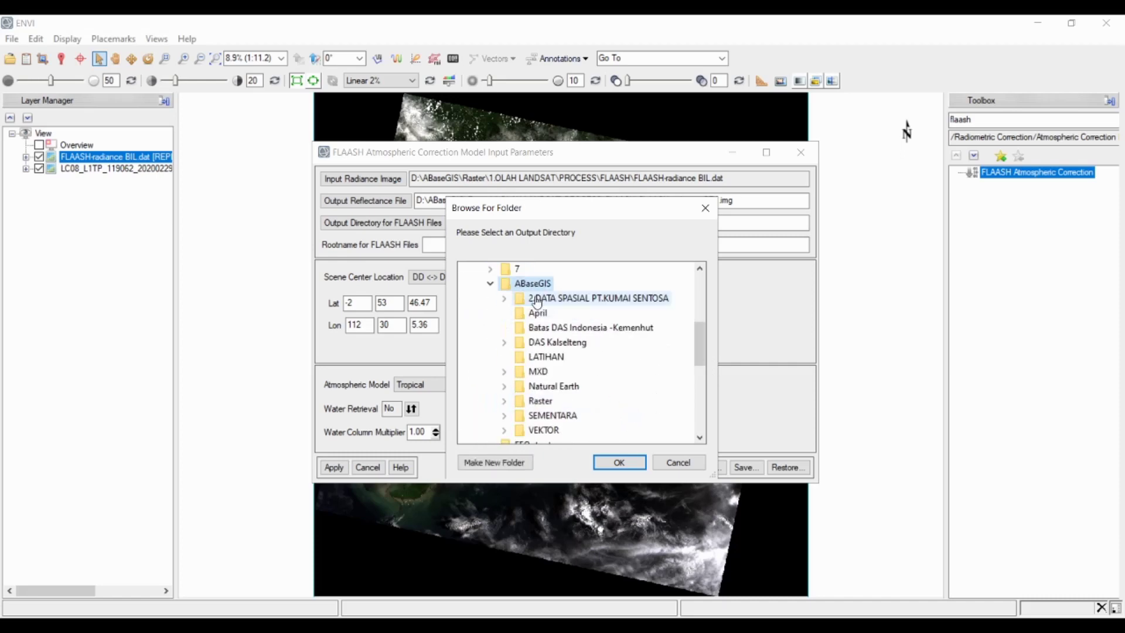
double_click(541, 402)
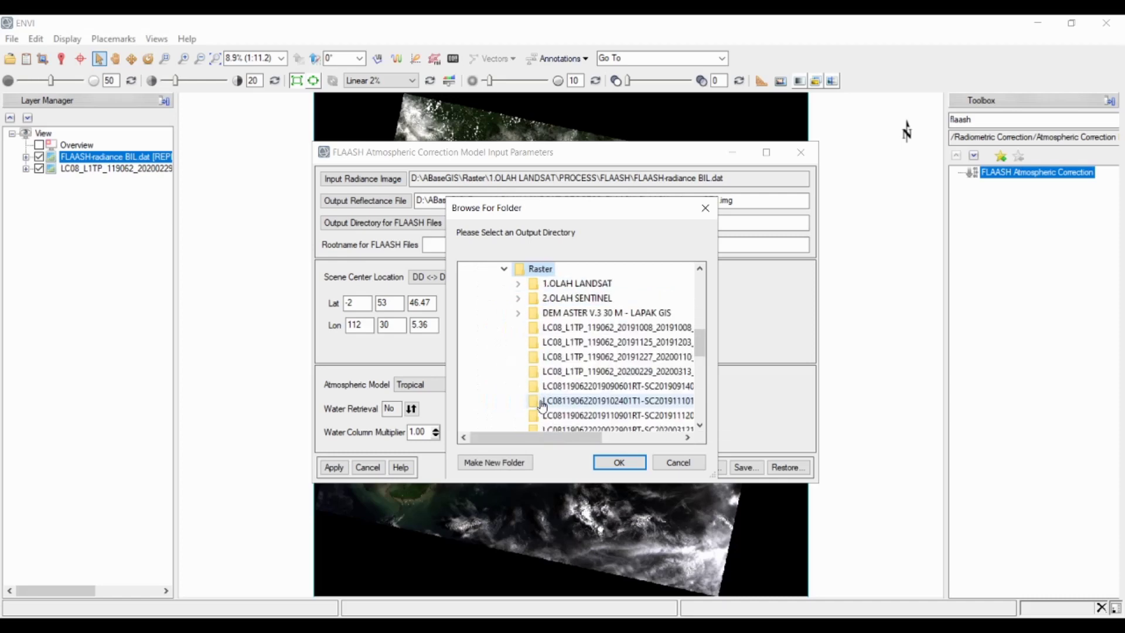
double_click(580, 284)
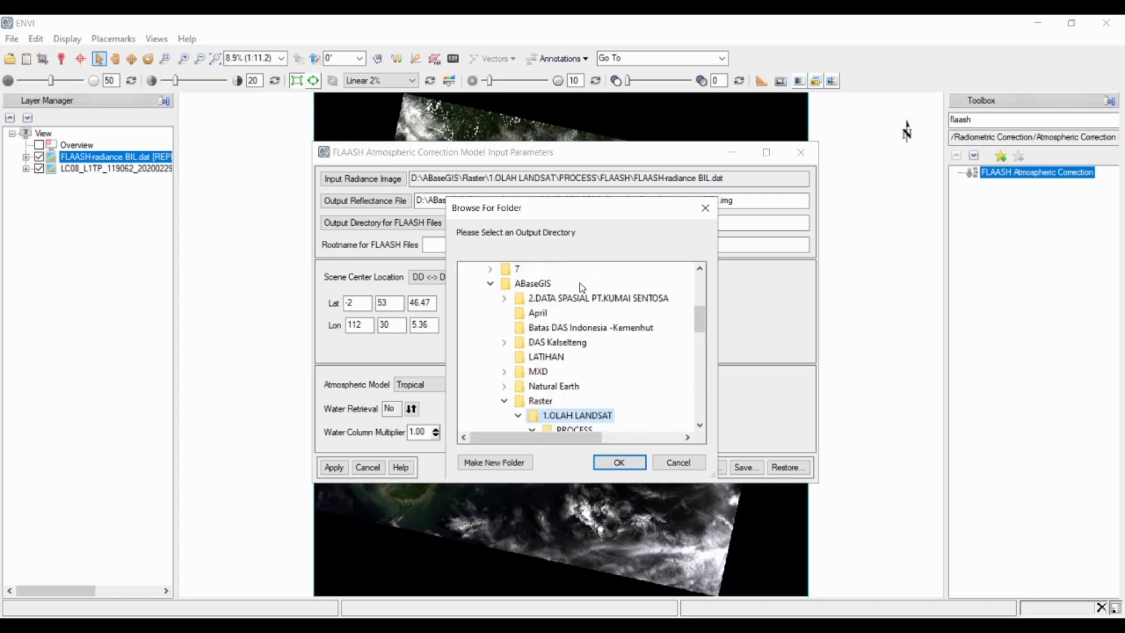
click(583, 430)
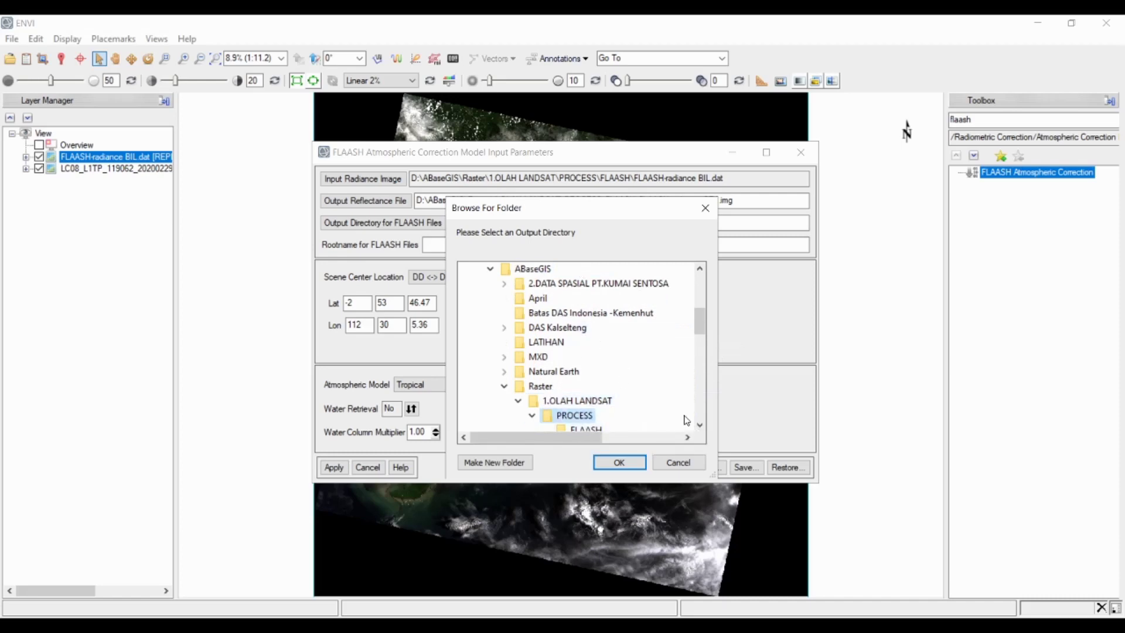
click(700, 426)
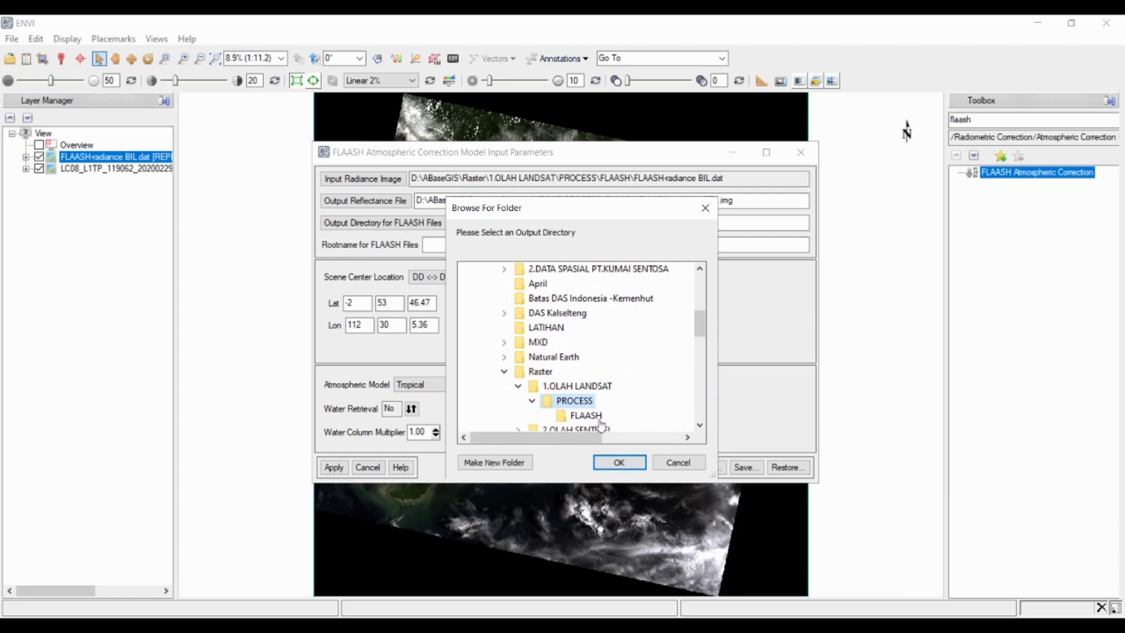
click(578, 416)
click(618, 463)
- Set the rootname for FLAASH files to "FLAASH_"
click(464, 247)
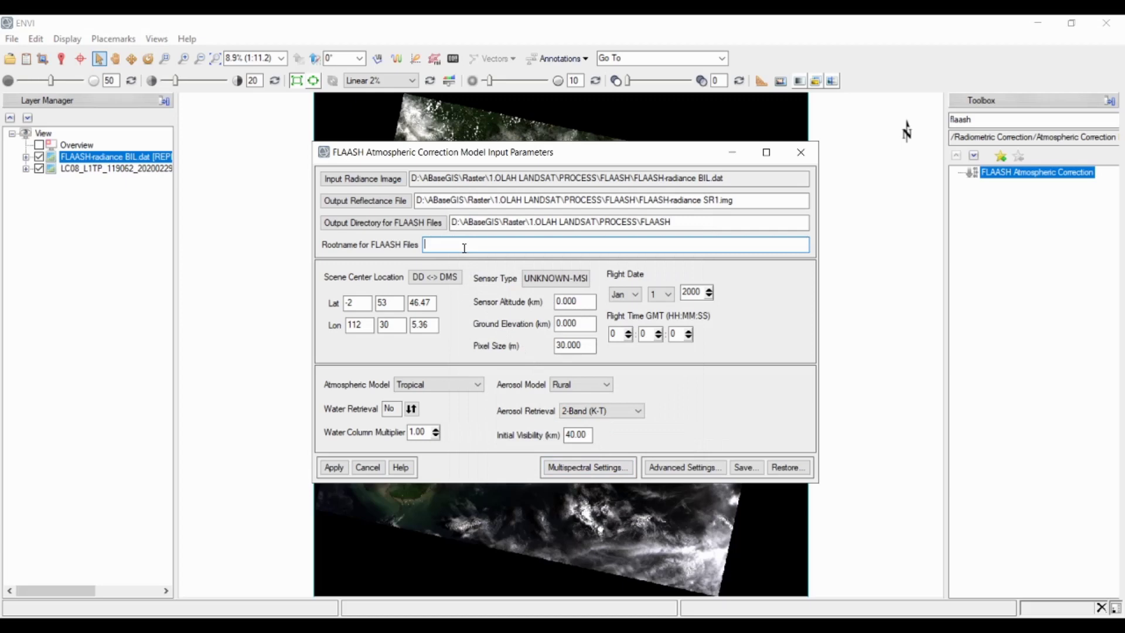
text(FLAAS_)
key(BackSpace)
text(HH_)
- Switch the scene center location to decimal degrees and set the sensor type to the multispectral Landsat-8 OLI
click(438, 278)
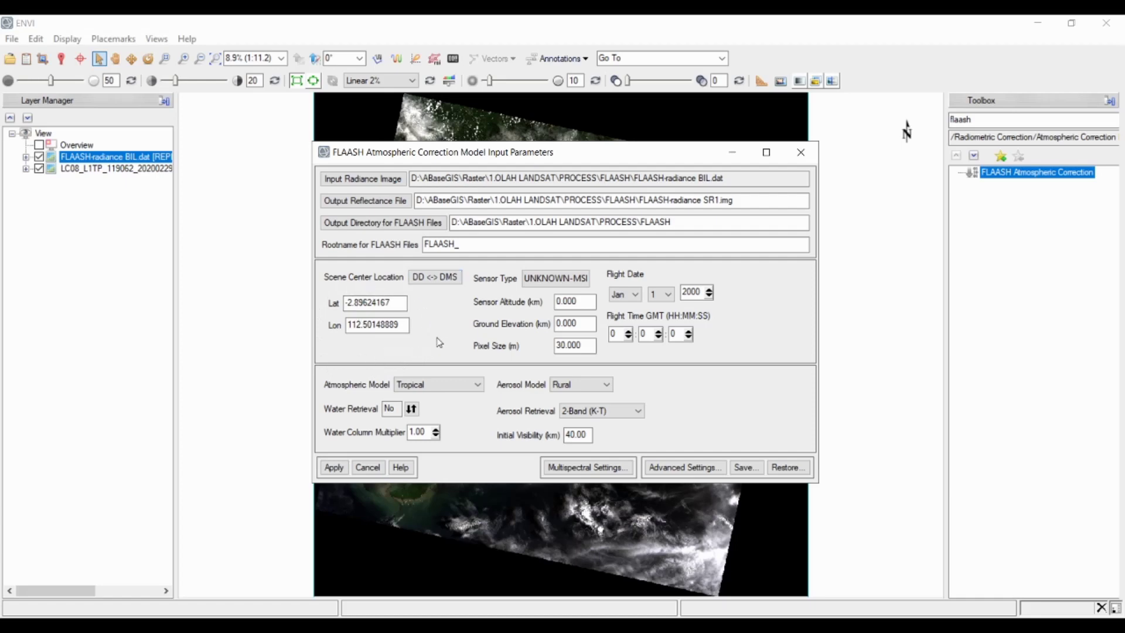
click(565, 281)
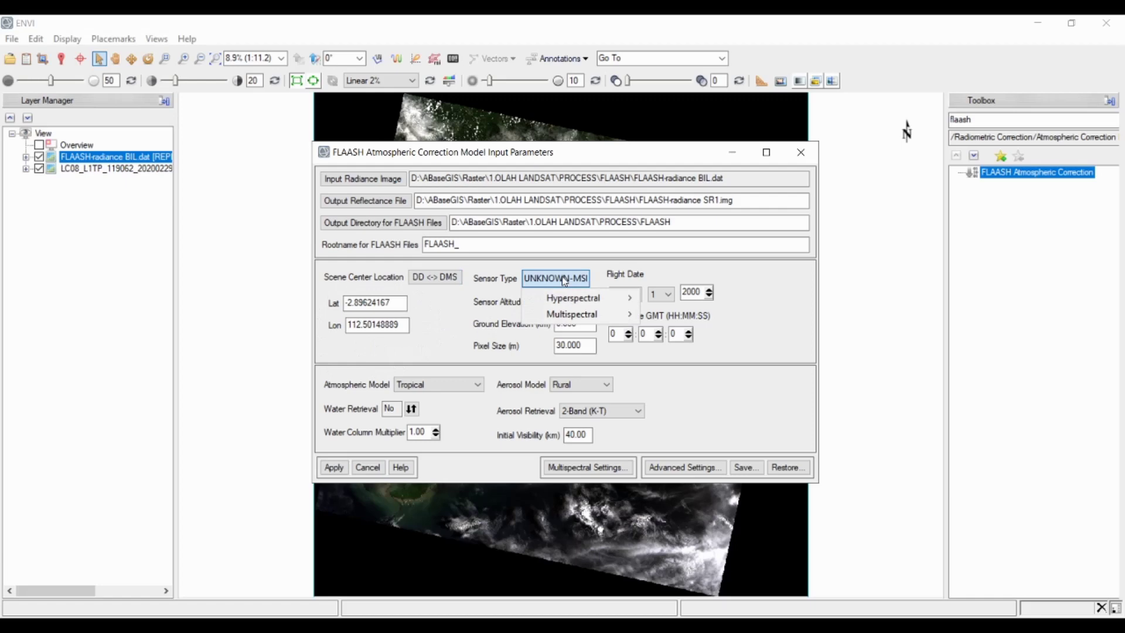
mouse_move(575, 310)
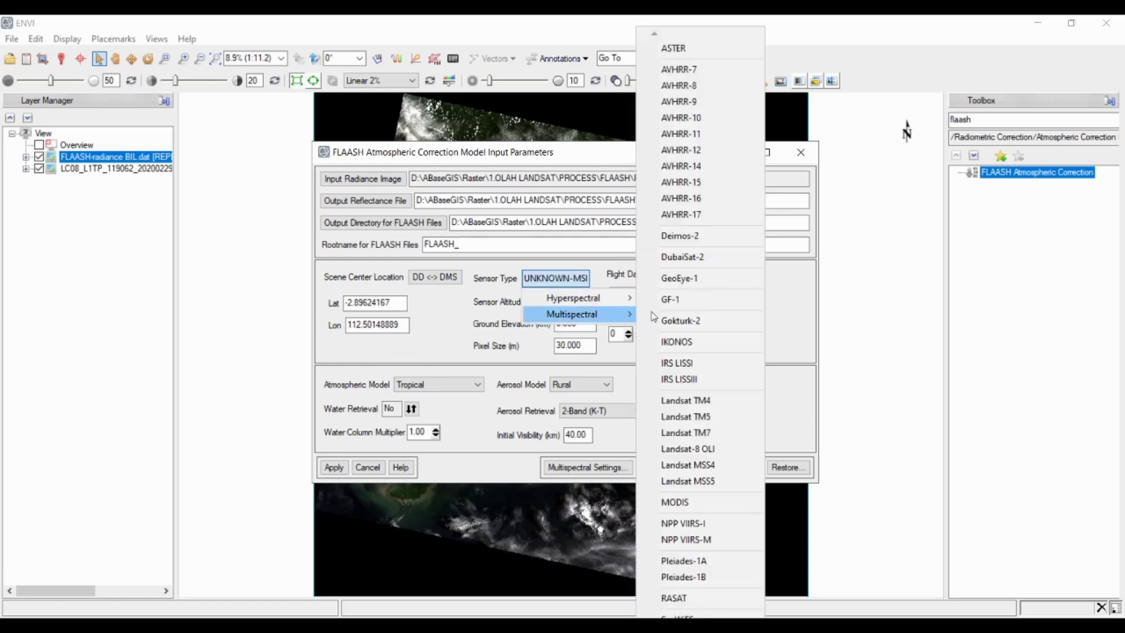
click(714, 450)
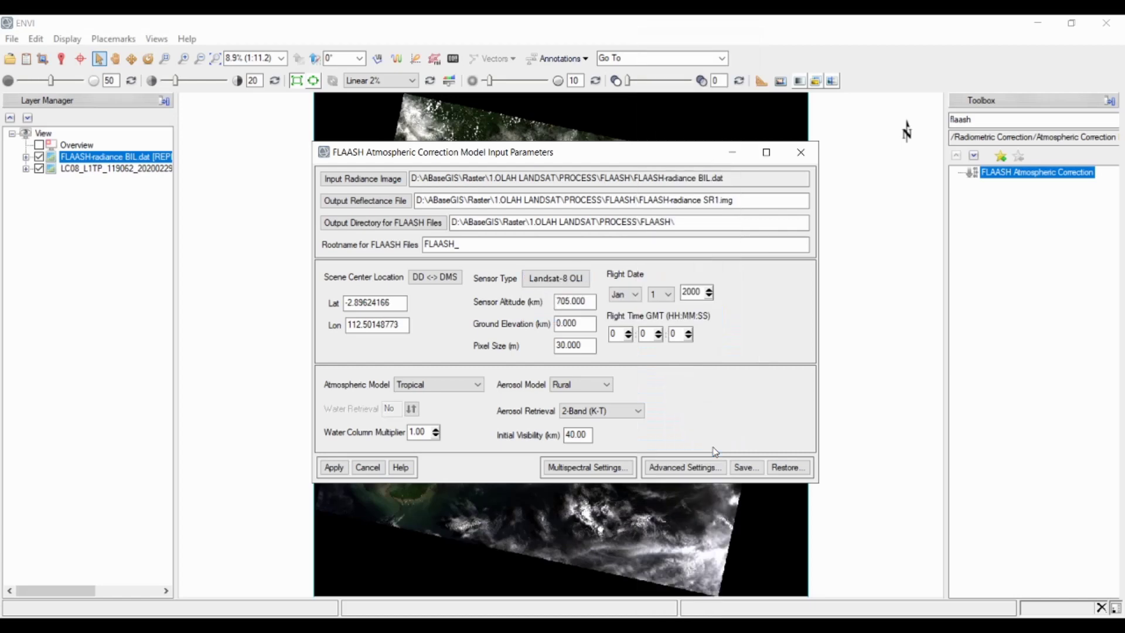
click(647, 334)
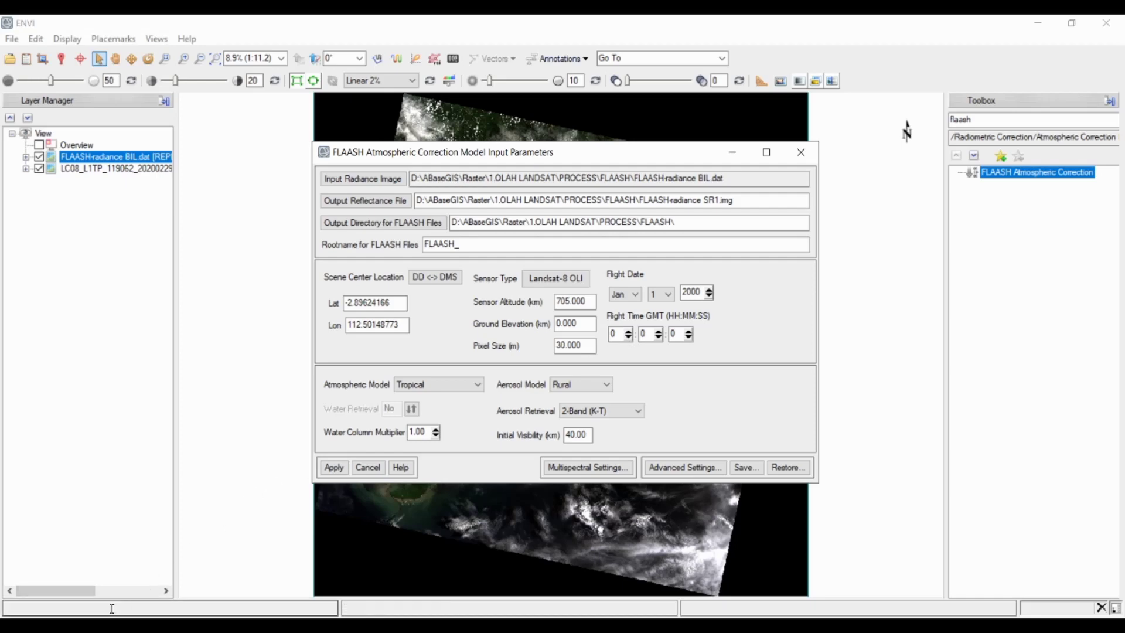
- Set the first status bar readout to show the acquisition time
right_click(67, 609)
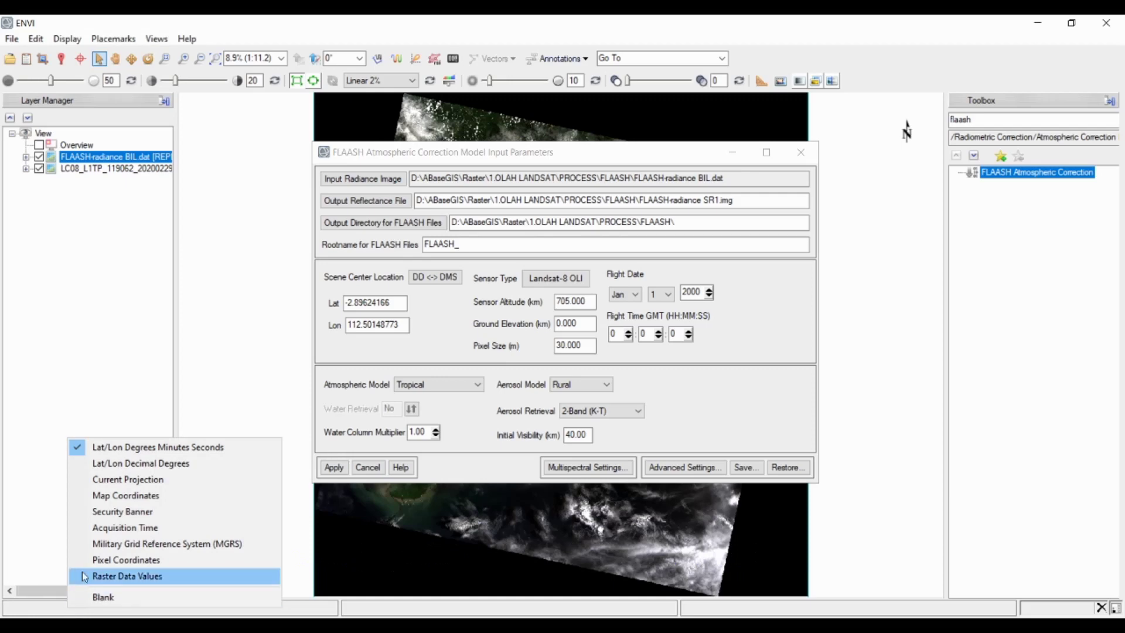
click(122, 528)
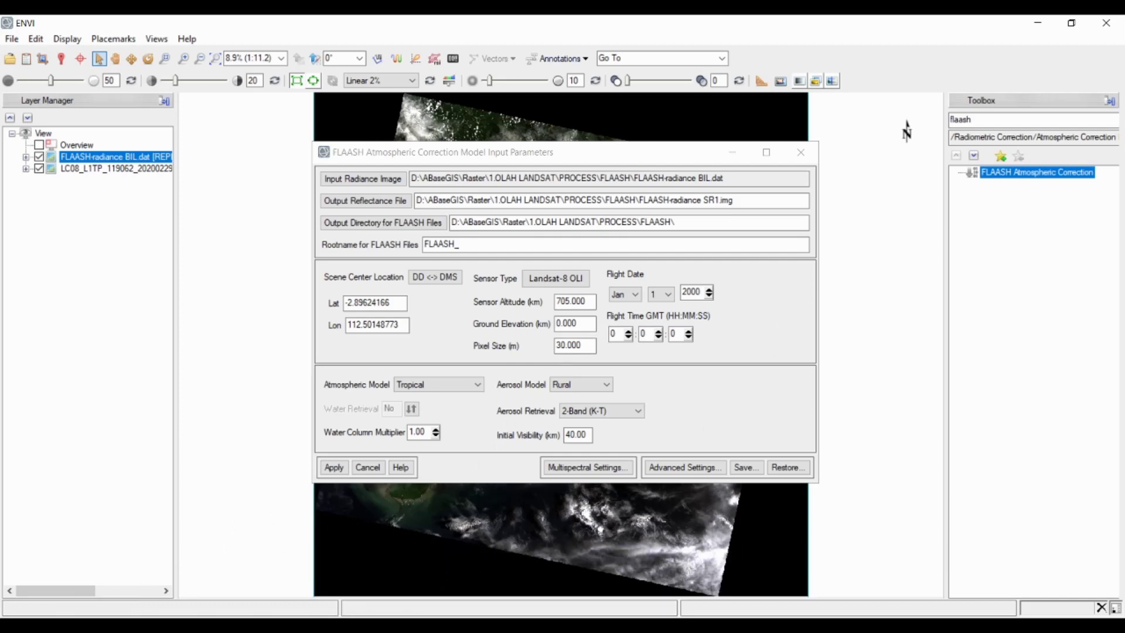
- Switch to File Explorer and open the MTL metadata file from D:\ABaseGIS\Raster\LC08_L1TP_119062_20200229_20200313_01_T1, leaving only the text file in front
key(alt+Tab)
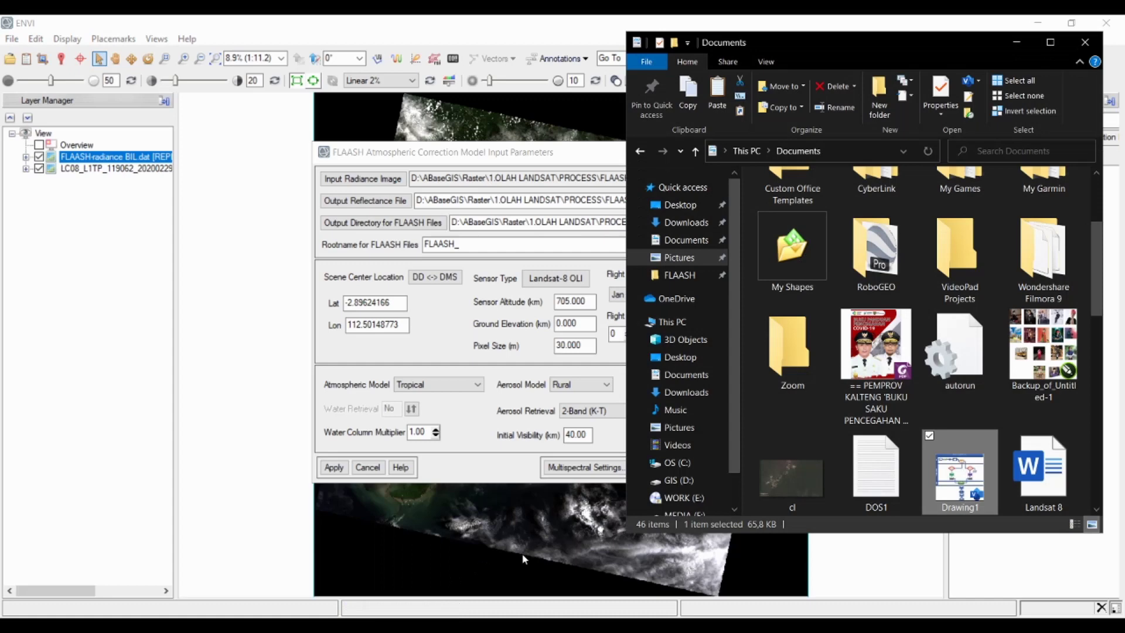
click(684, 480)
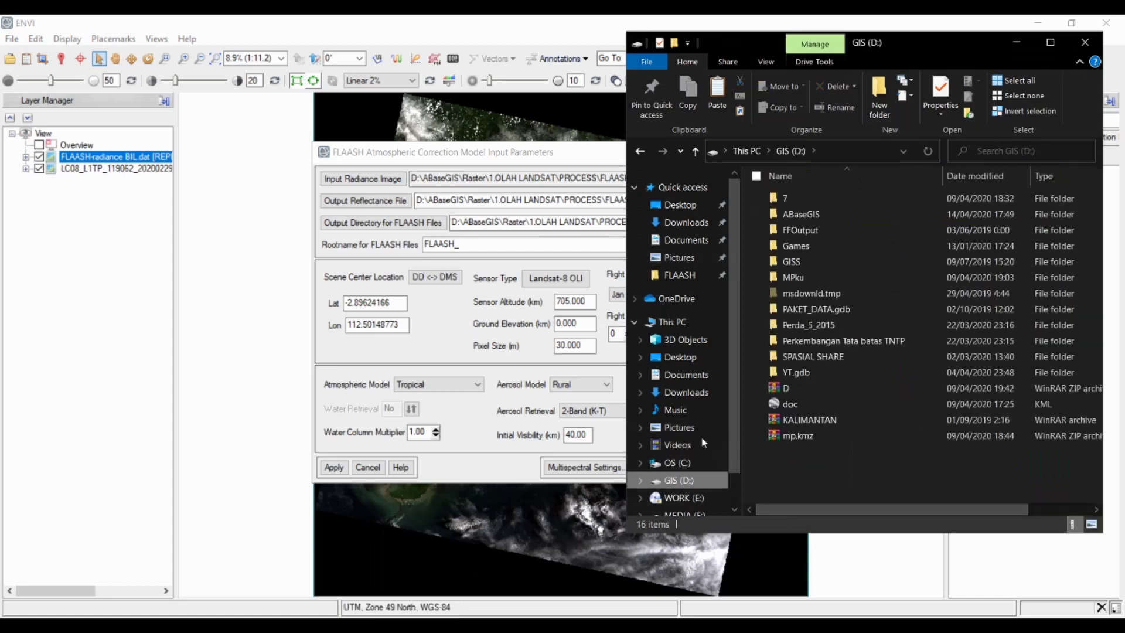
double_click(801, 214)
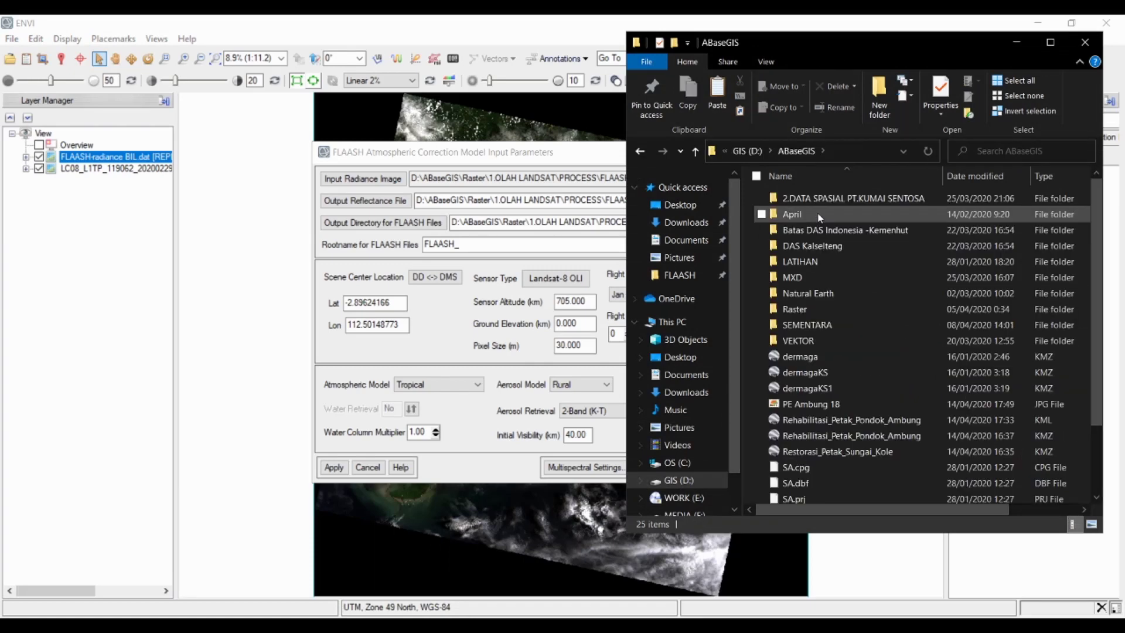
double_click(800, 309)
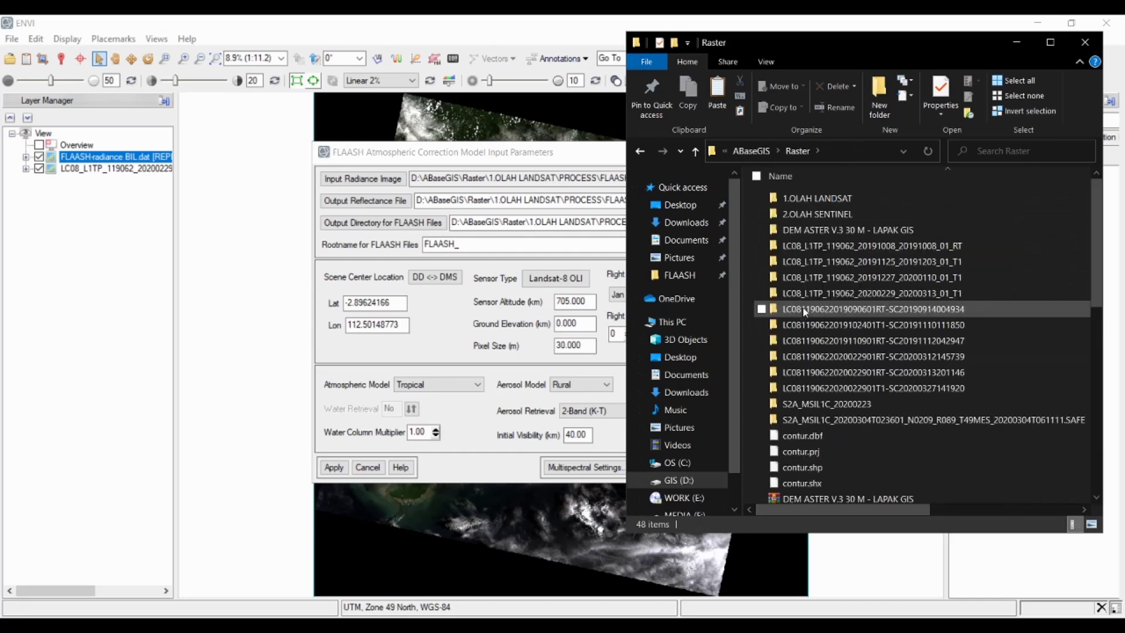
double_click(839, 293)
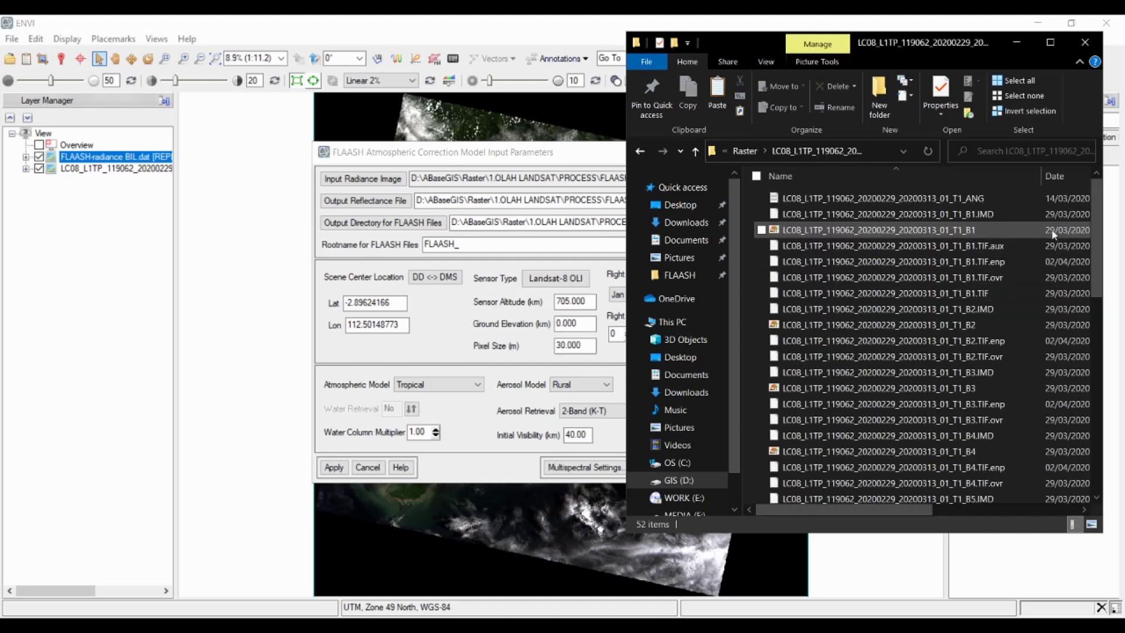
drag(1096, 232, 1119, 433)
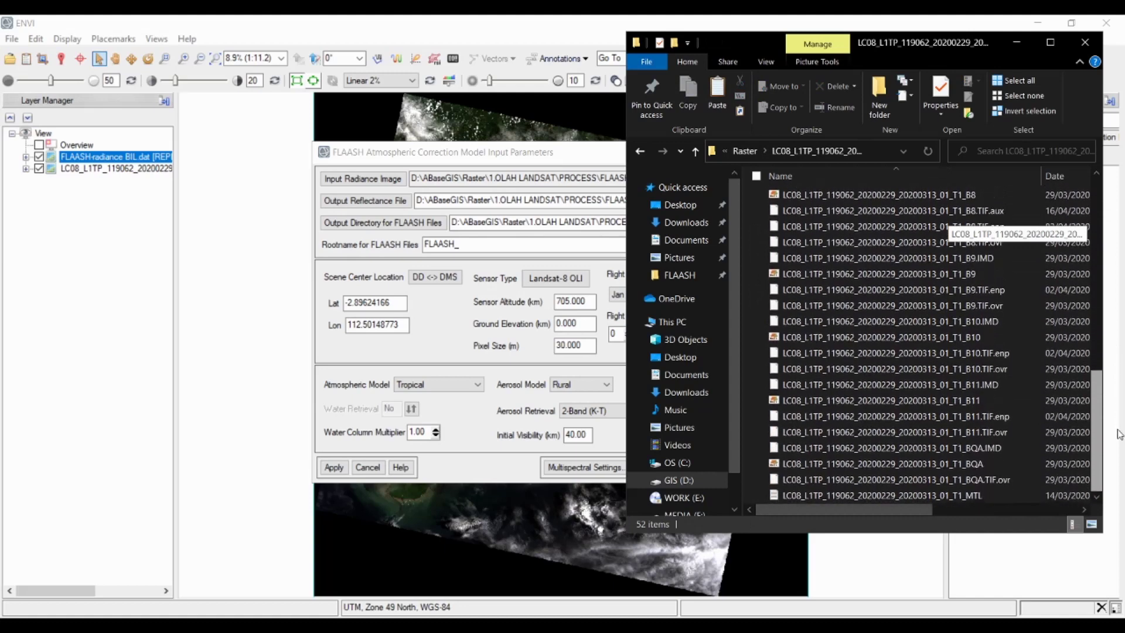
double_click(878, 498)
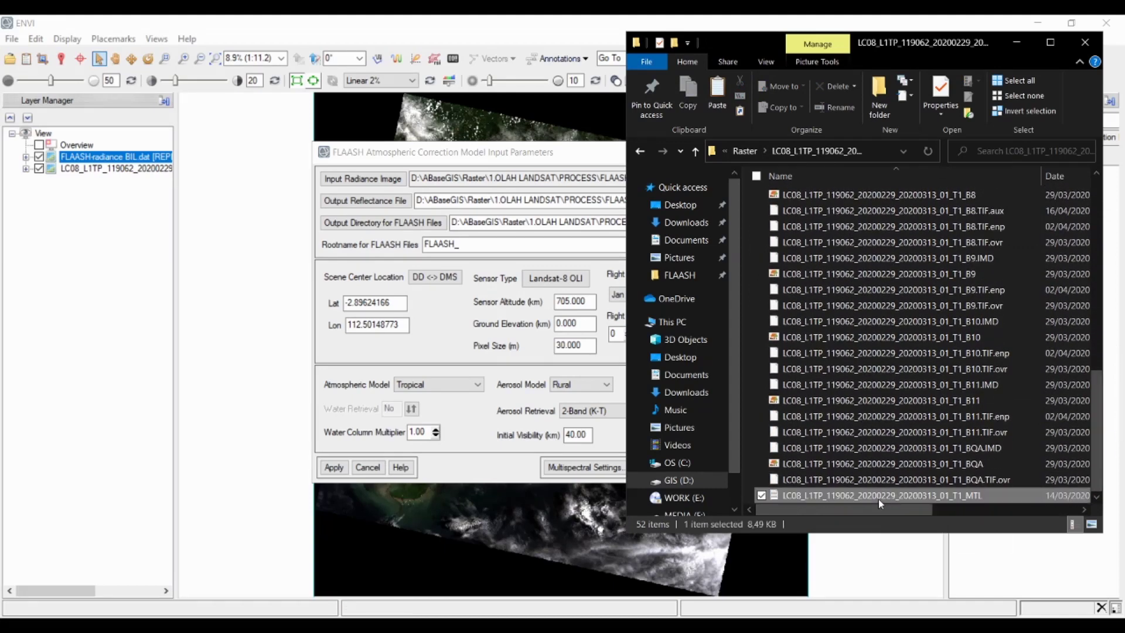
click(1019, 41)
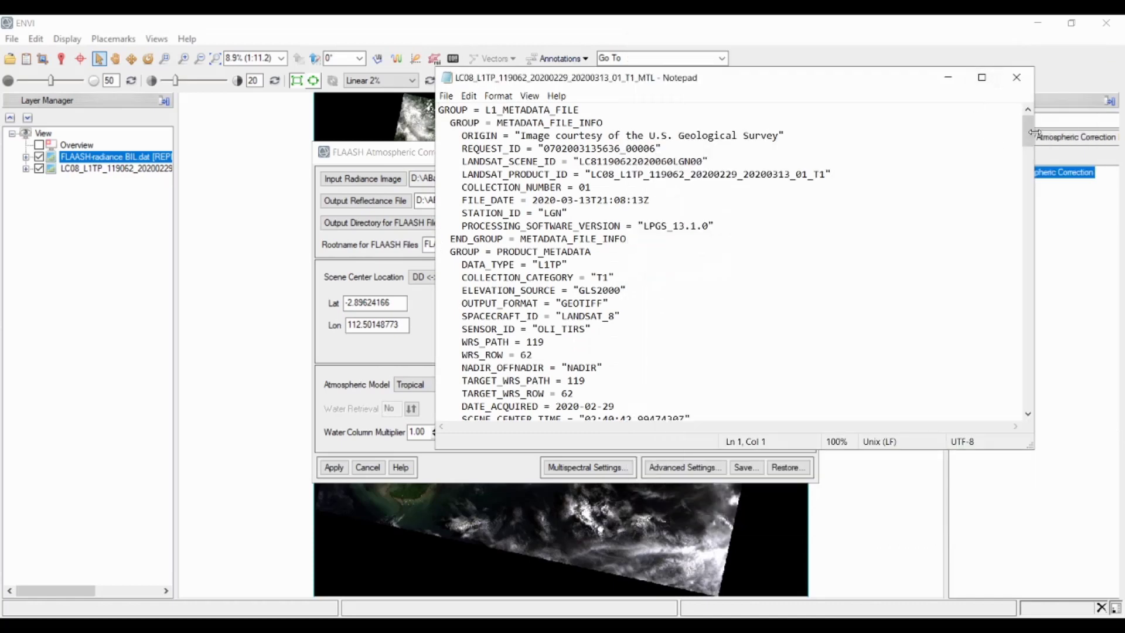
- Look up the DATE_ACQUIRED entry in the MTL metadata and return to the FLAASH parameters
drag(1032, 137, 1033, 150)
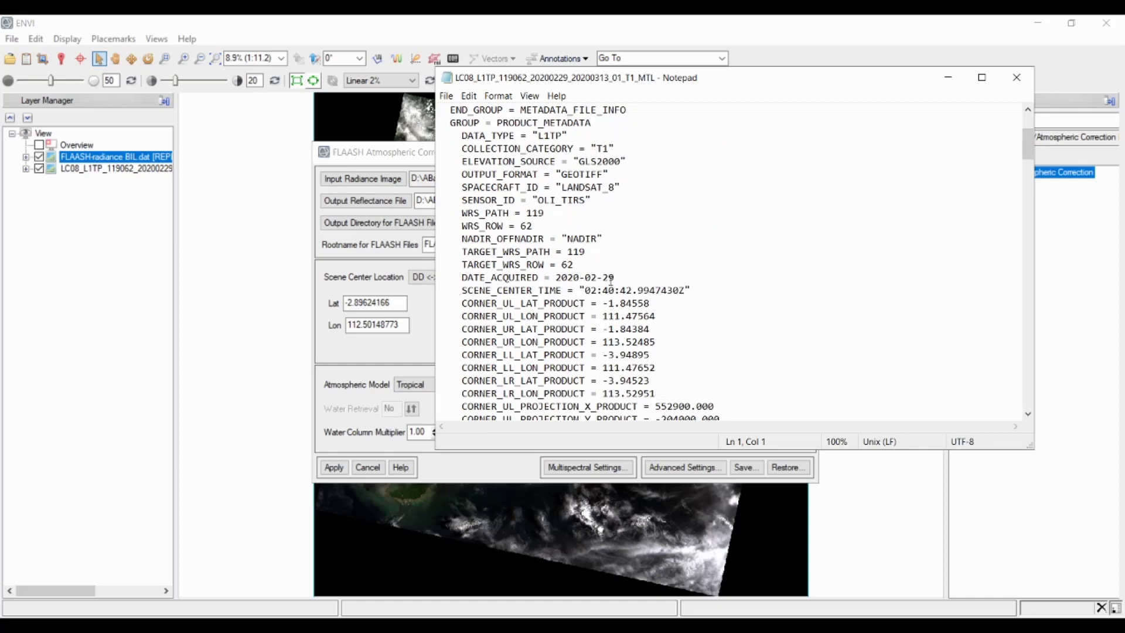
click(462, 278)
drag(462, 278, 613, 283)
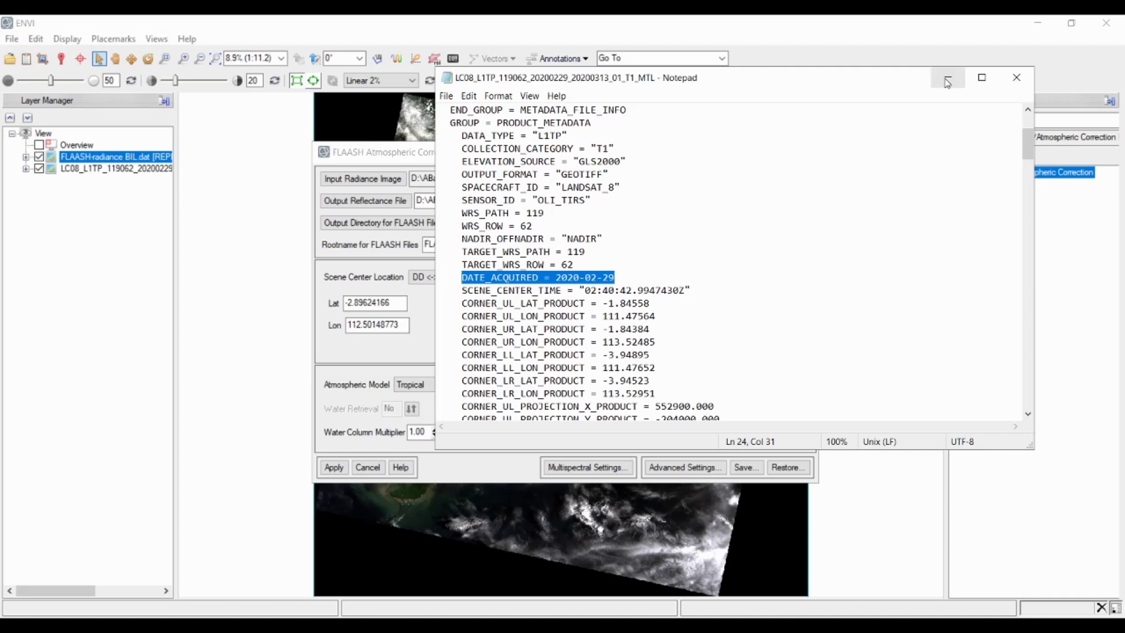
click(941, 82)
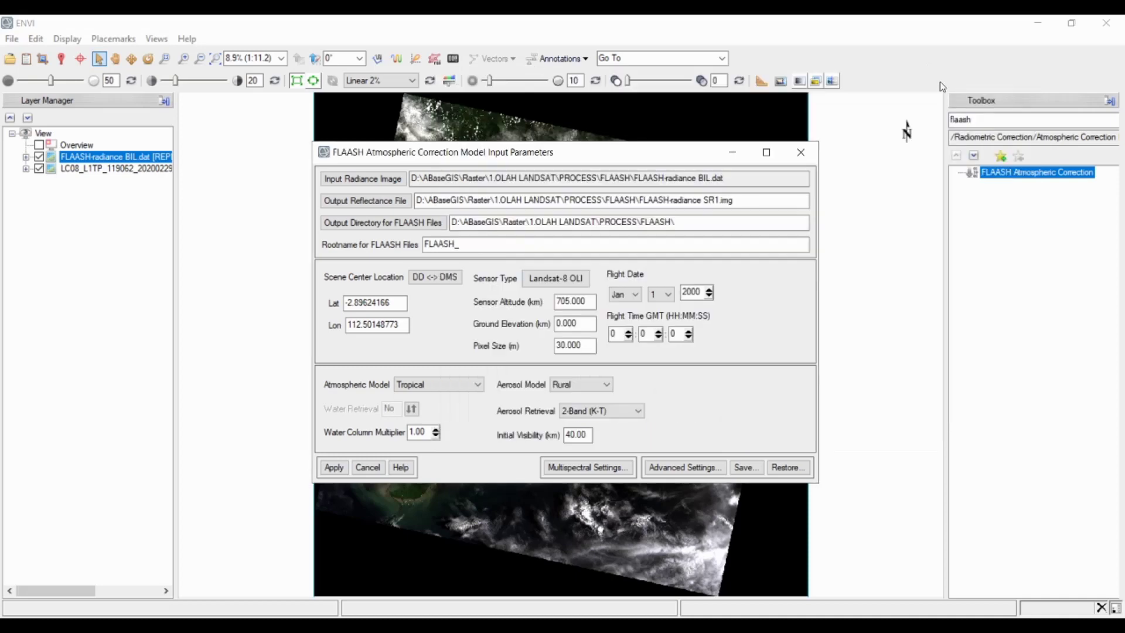
- Set the FLAASH flight date to Feb 29, 2020
click(636, 295)
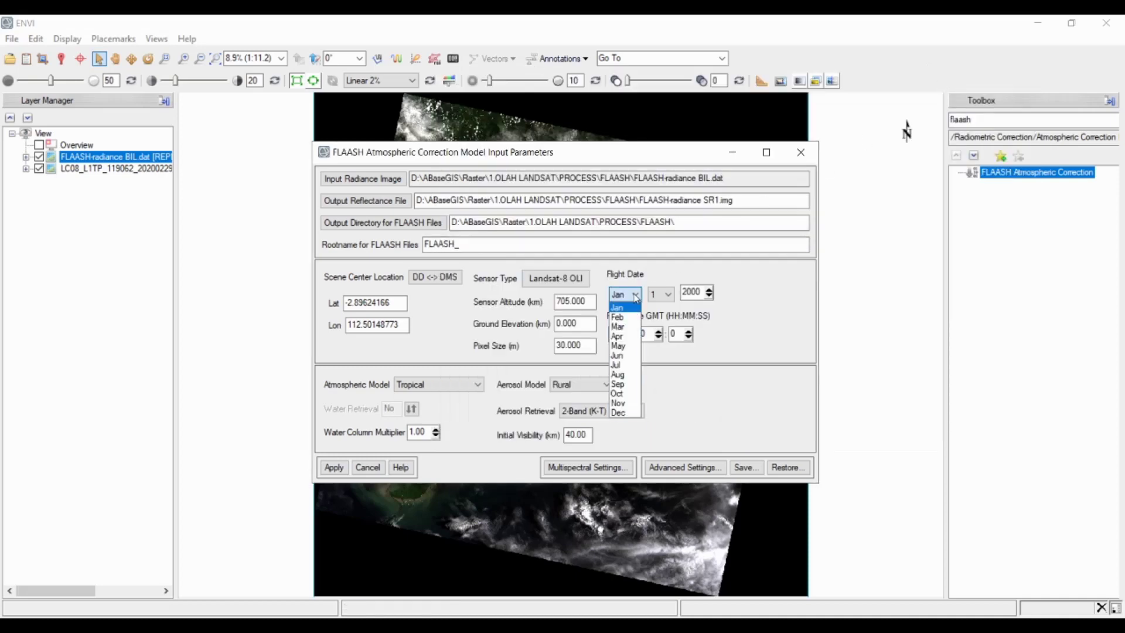
click(624, 323)
click(668, 294)
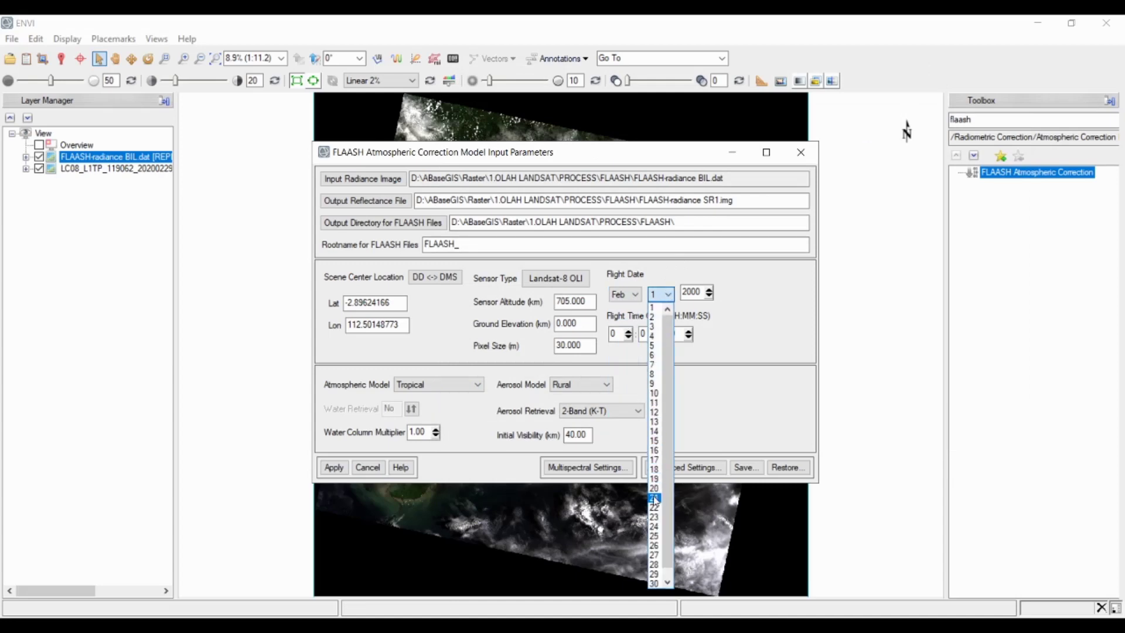
click(656, 575)
click(692, 291)
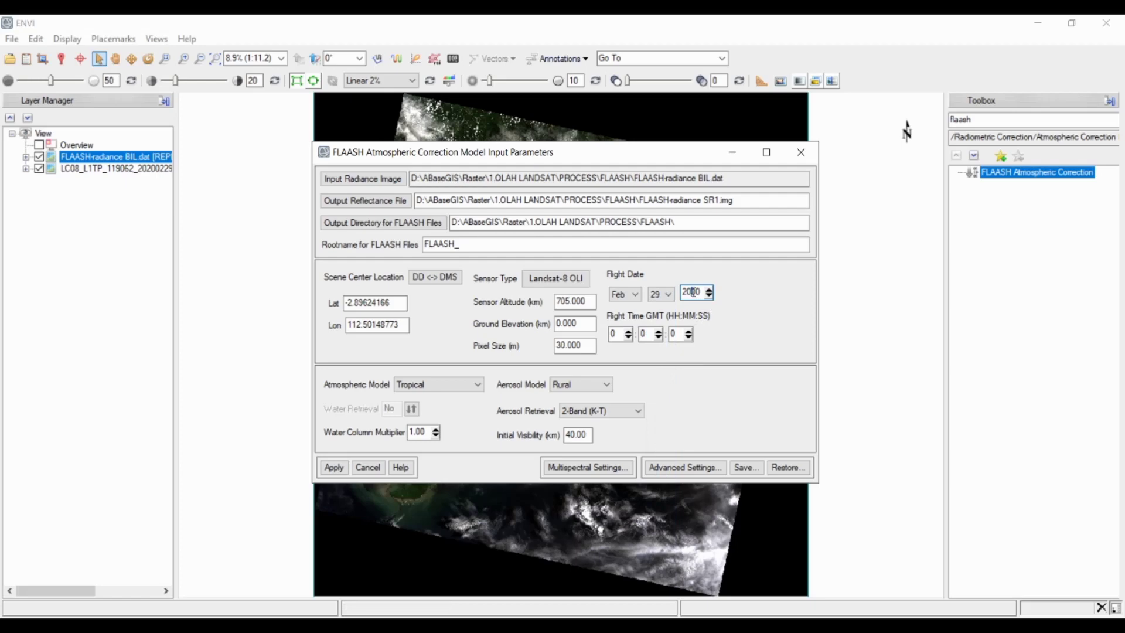
drag(693, 292, 704, 294)
text(20)
- Look up the hours, minutes and seconds of SCENE_CENTER_TIME in the MTL metadata, then return to the FLAASH parameters
click(561, 562)
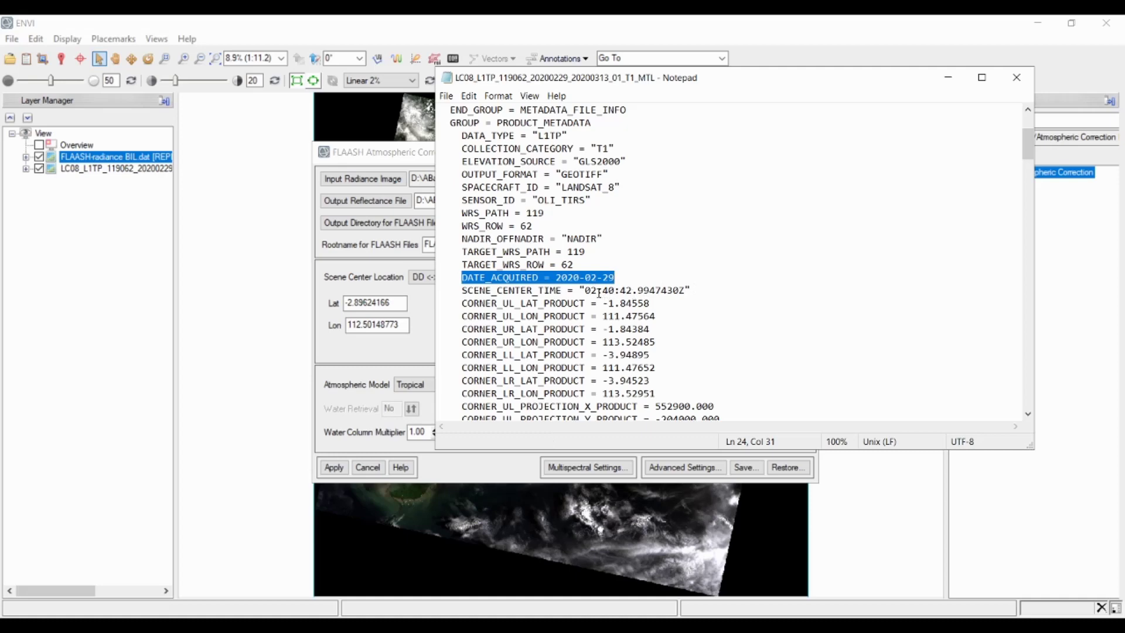
drag(585, 290, 633, 290)
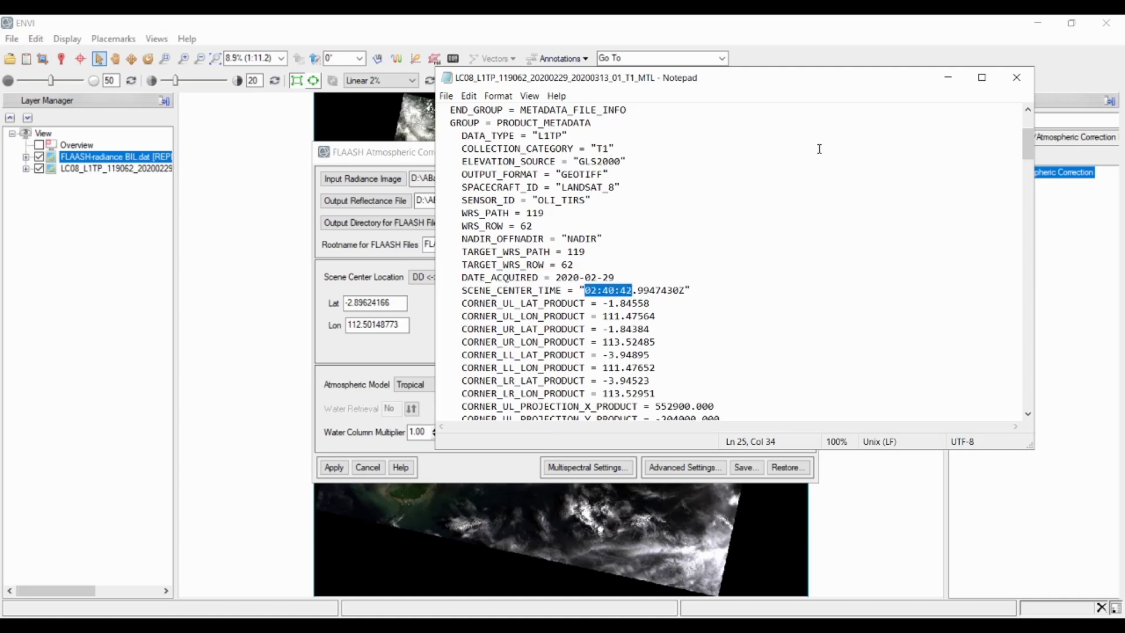
click(948, 76)
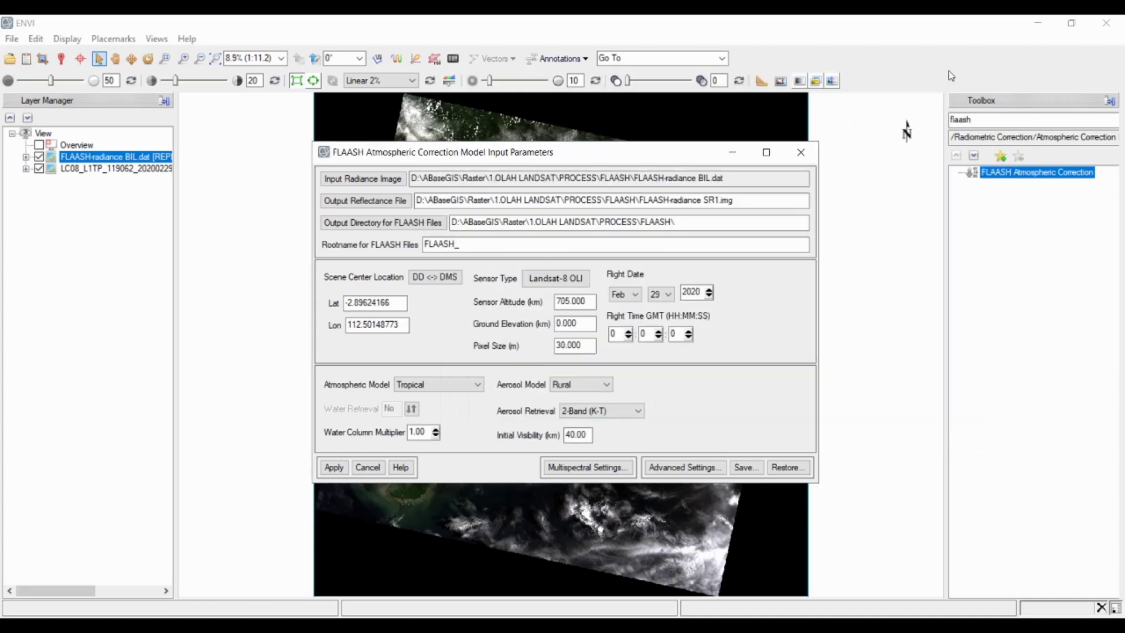
- Set the GMT flight time to 2:40:42
click(616, 334)
text(2)
click(644, 334)
text(1)
text(40)
click(678, 333)
text(2)
- Set the ground elevation to 0.002 km
click(578, 322)
click(578, 322)
key(BackSpace)
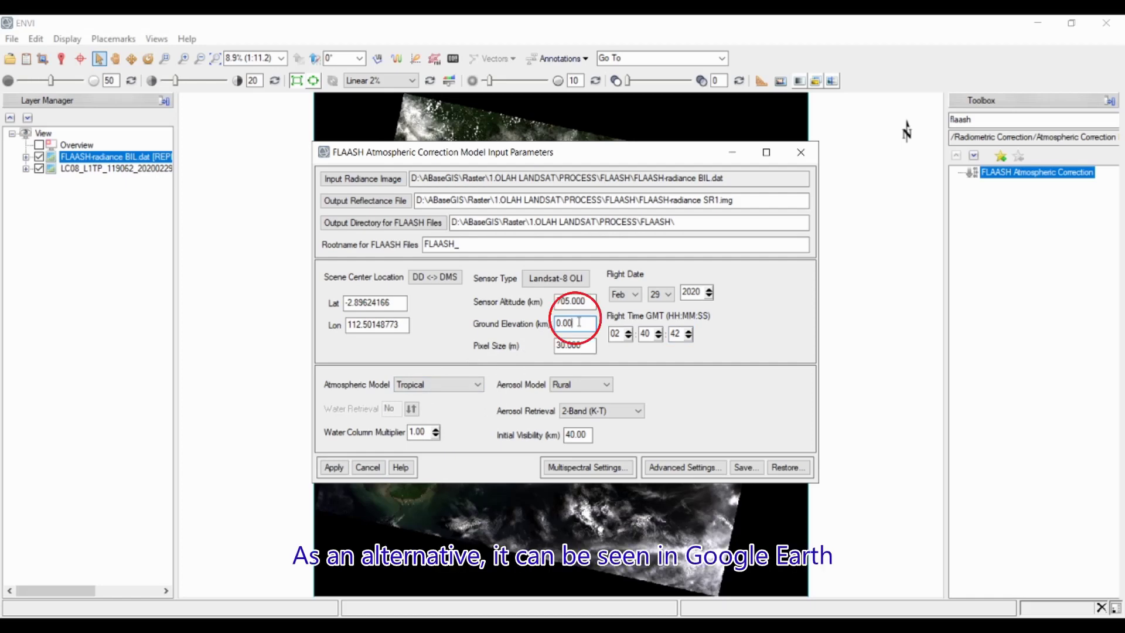
text(2)
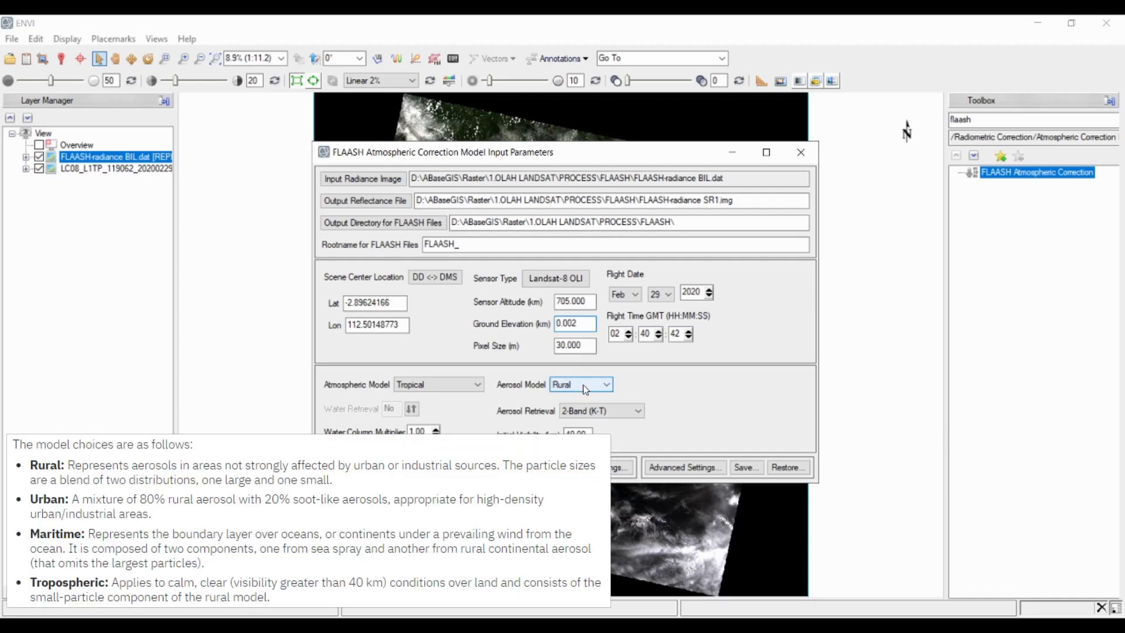
- Set the aerosol model to Tropospheric
click(584, 387)
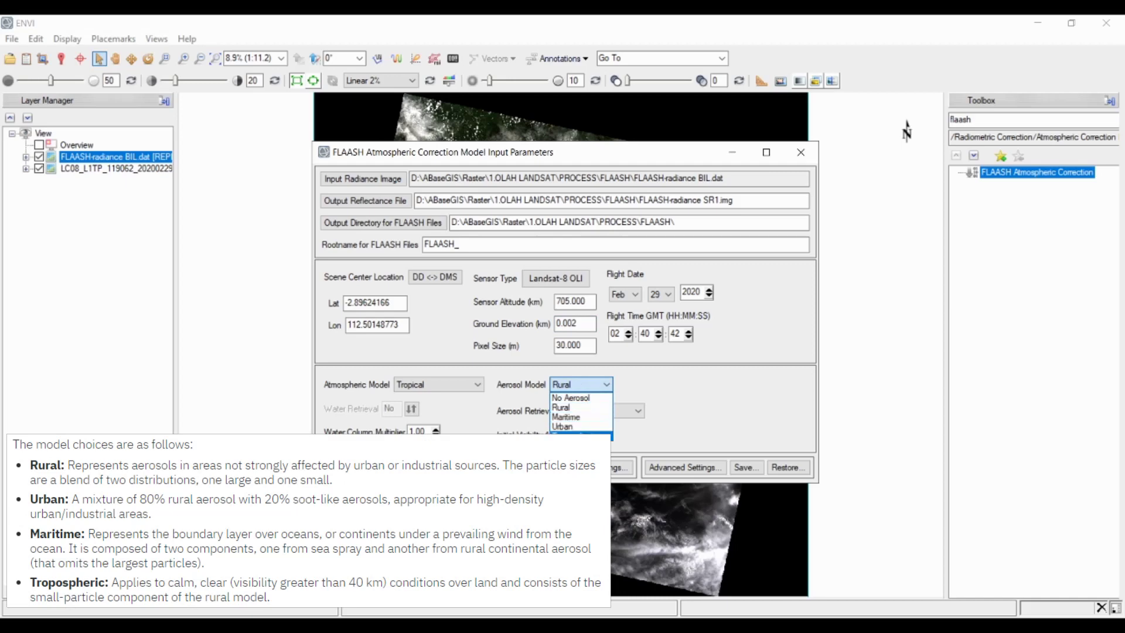
click(592, 436)
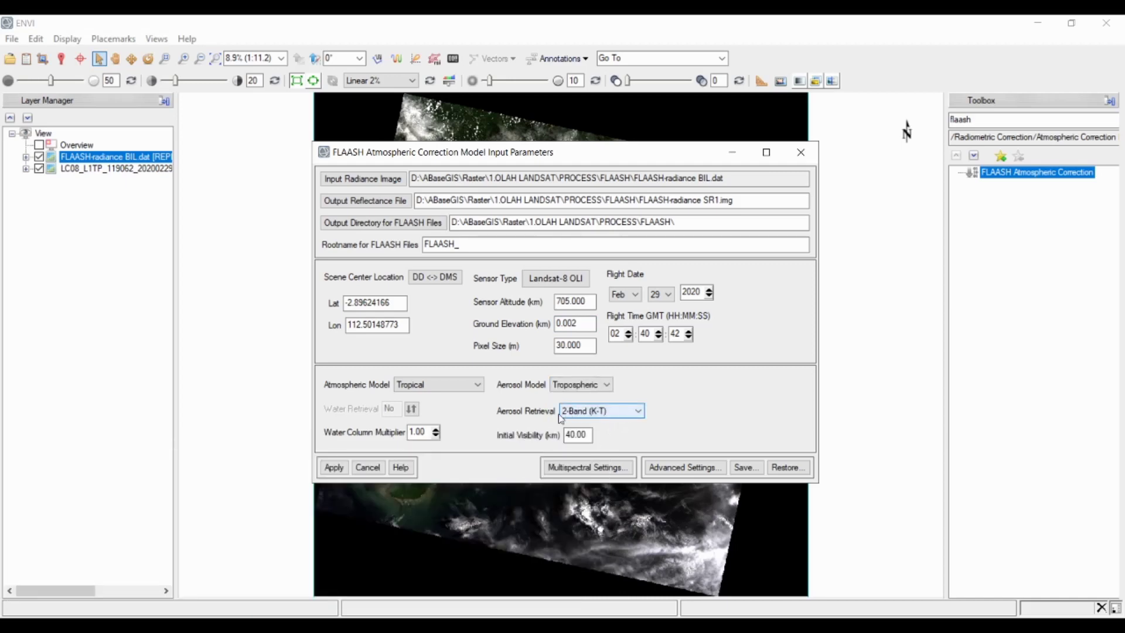
click(586, 440)
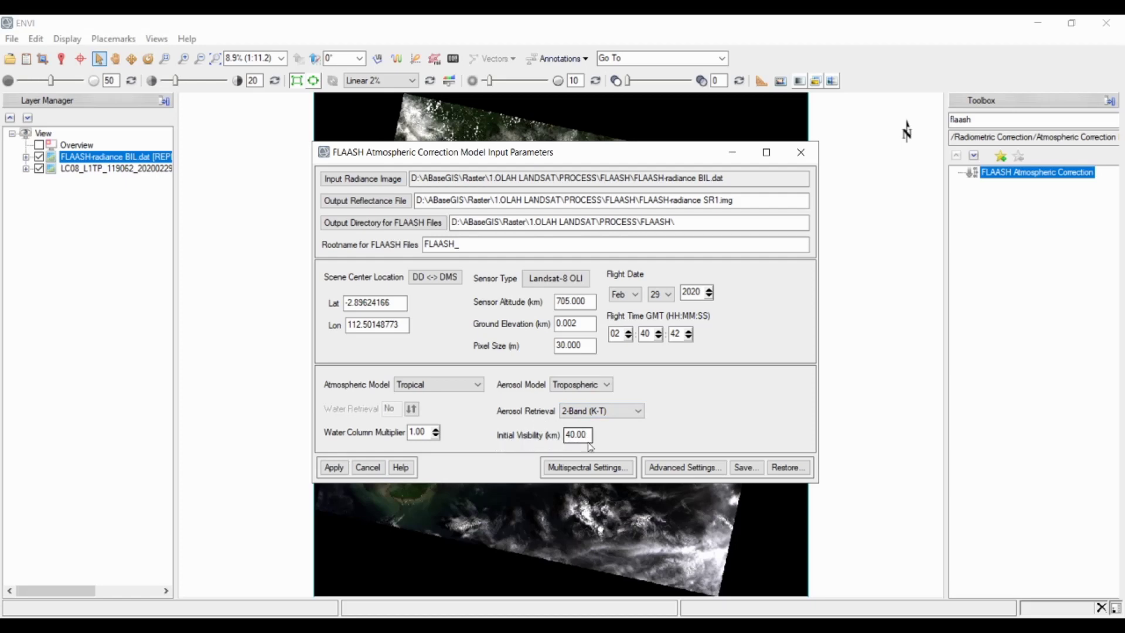
- Open landsat8_oli.sli from C:\Program Files\Exelis\ENVI53\resource\filterfuncs as a new filter function file for the multispectral settings
click(609, 469)
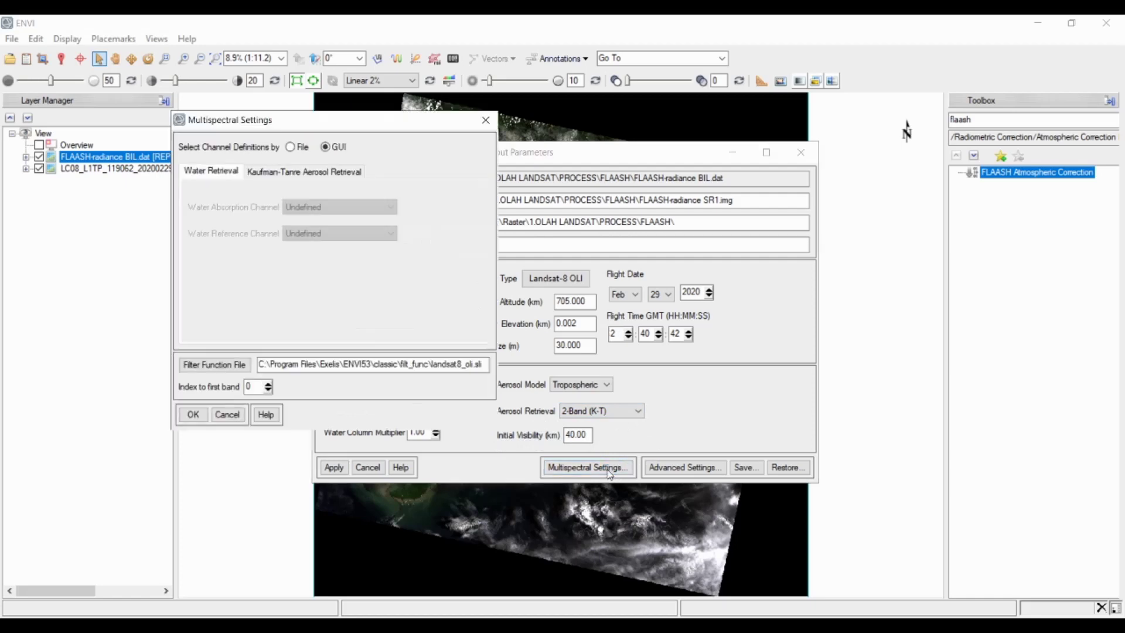
click(230, 372)
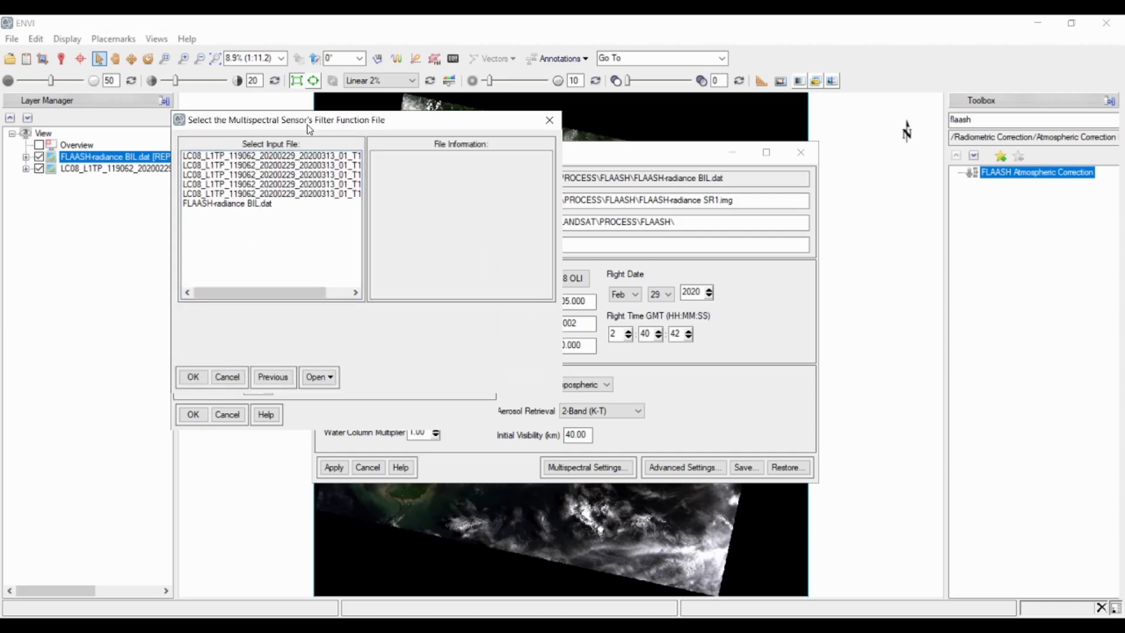
drag(307, 122, 516, 51)
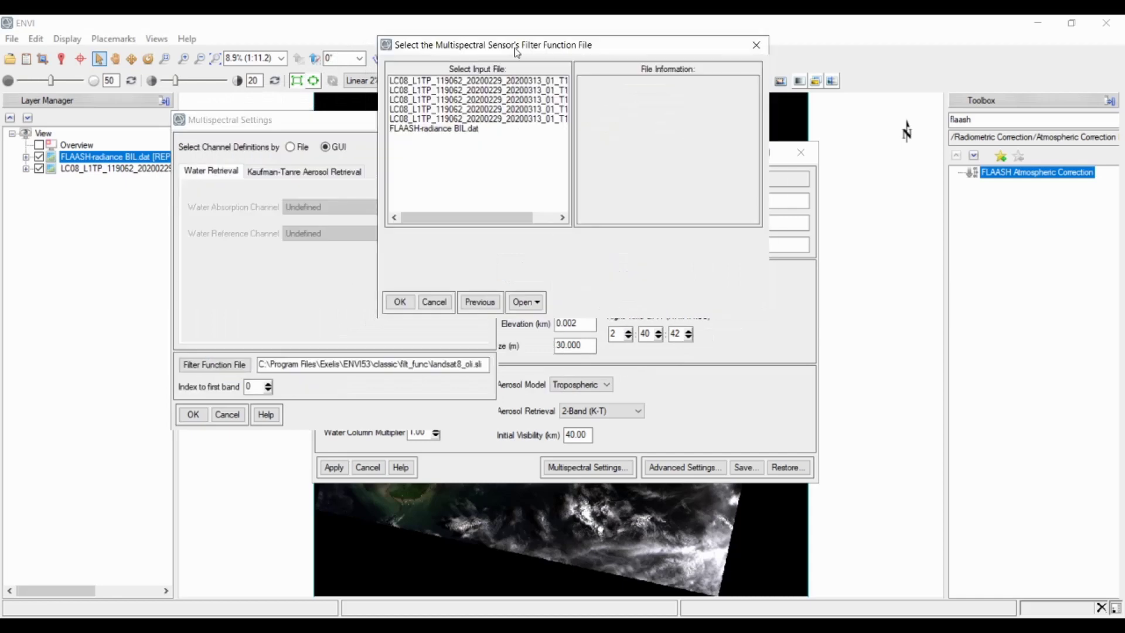
click(540, 303)
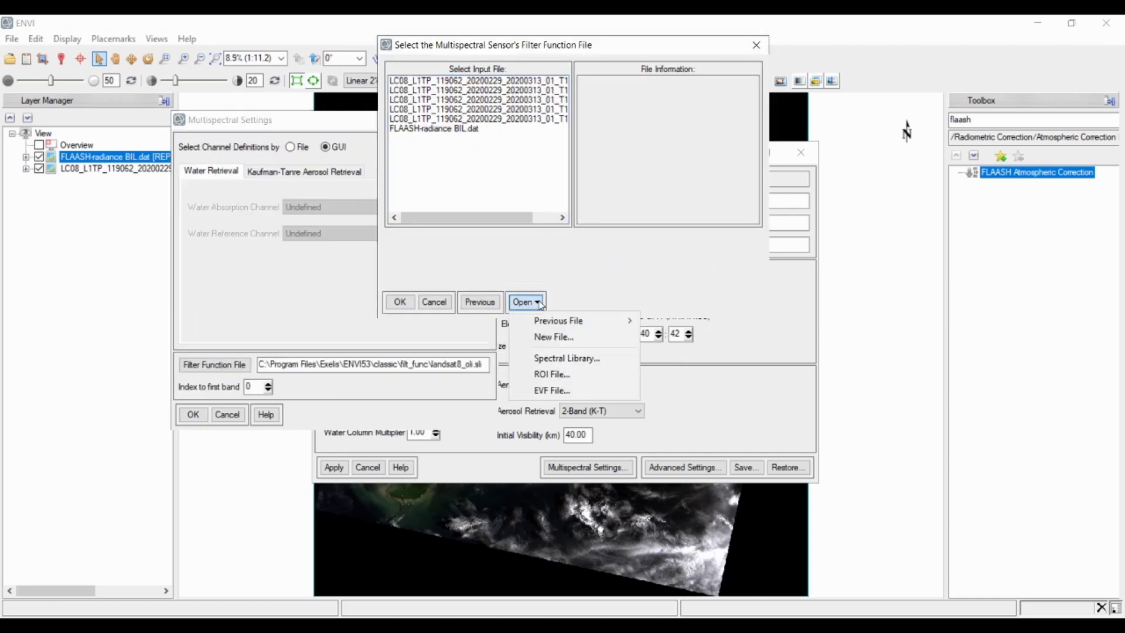
click(554, 338)
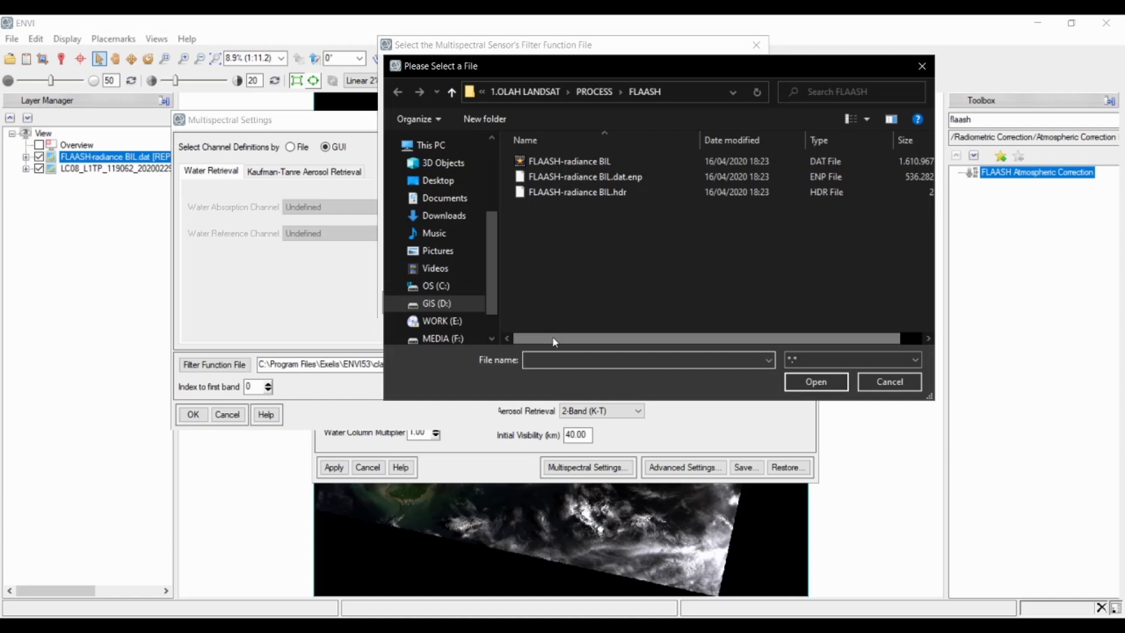
click(447, 287)
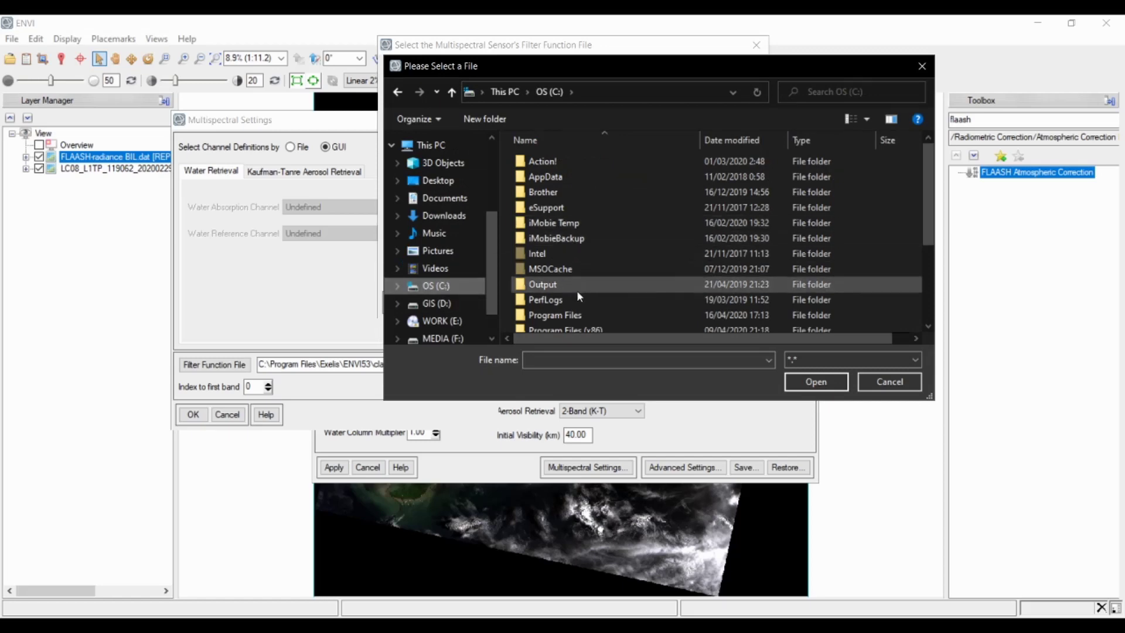
double_click(554, 316)
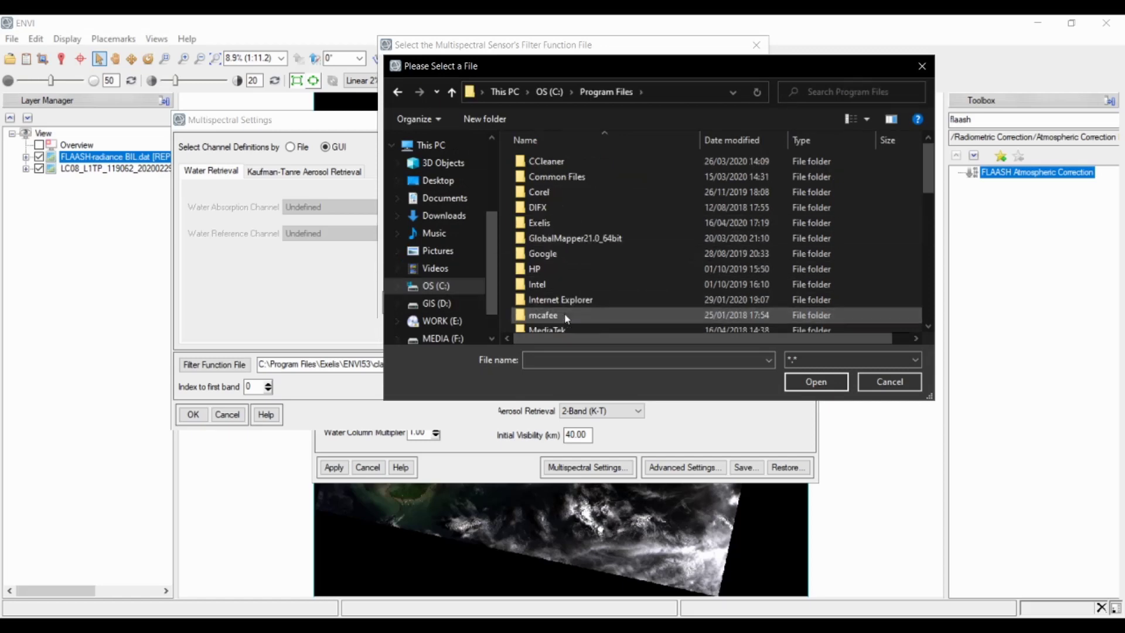
double_click(547, 226)
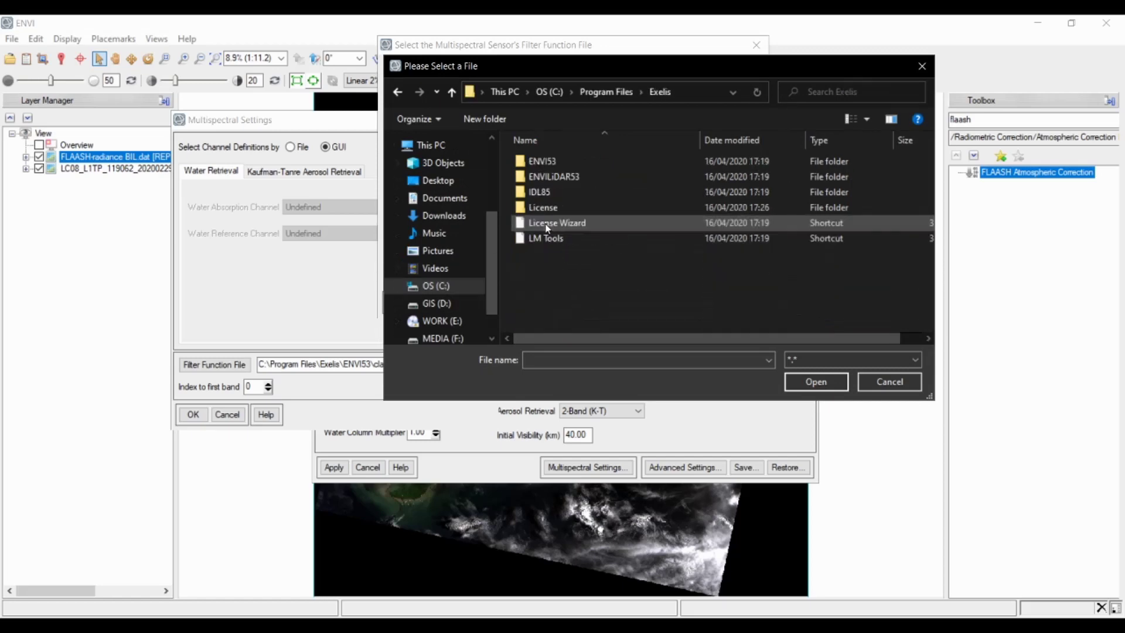
double_click(549, 163)
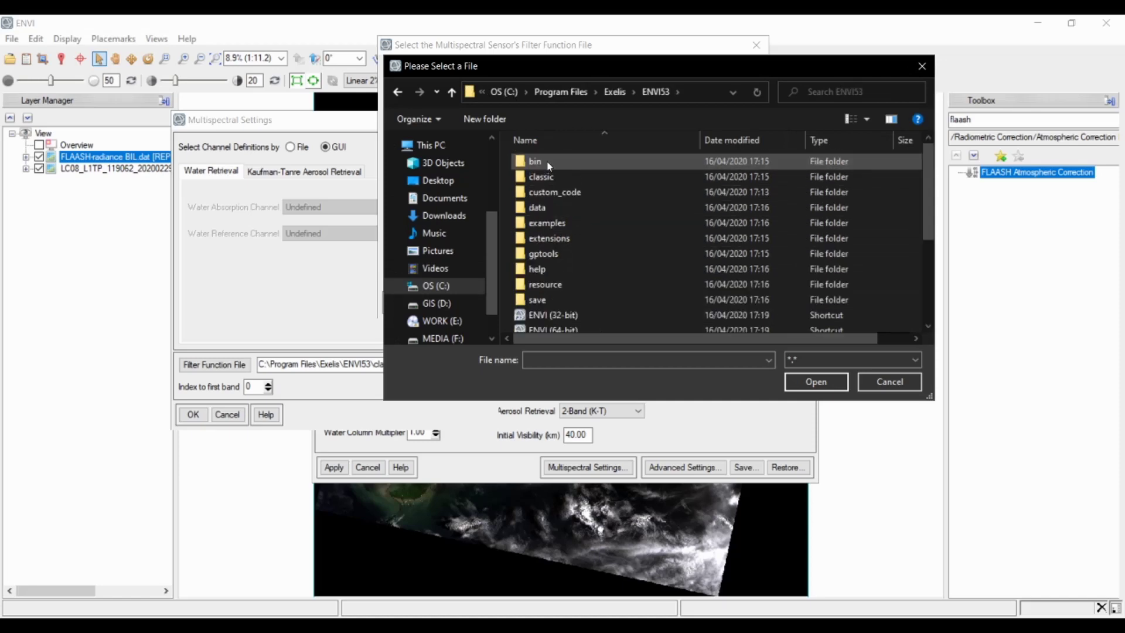
double_click(545, 285)
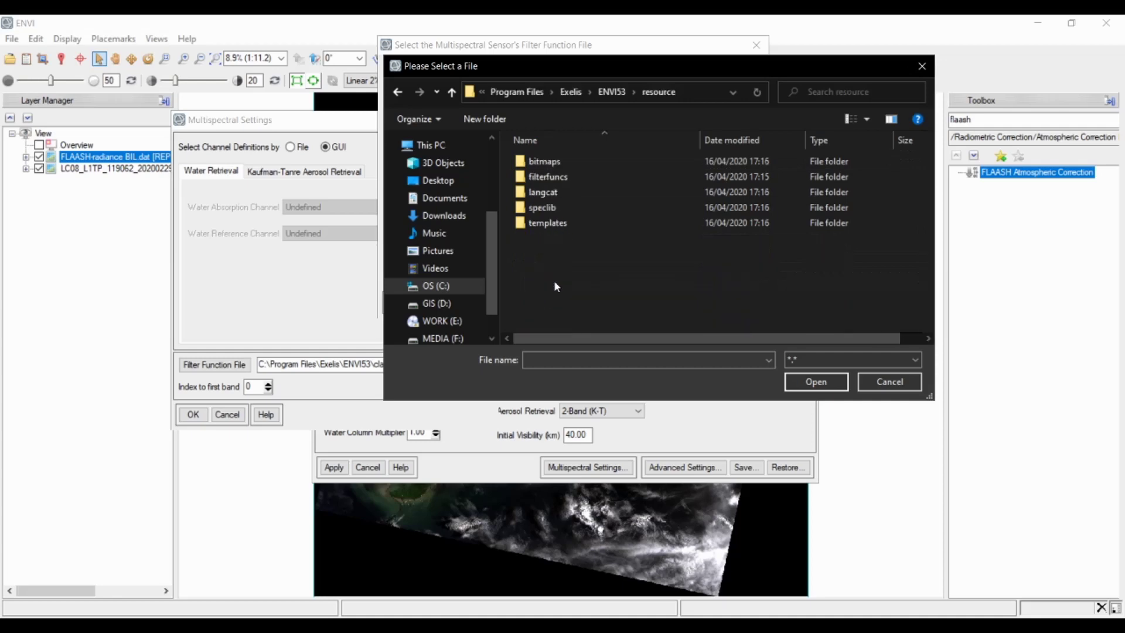
double_click(548, 176)
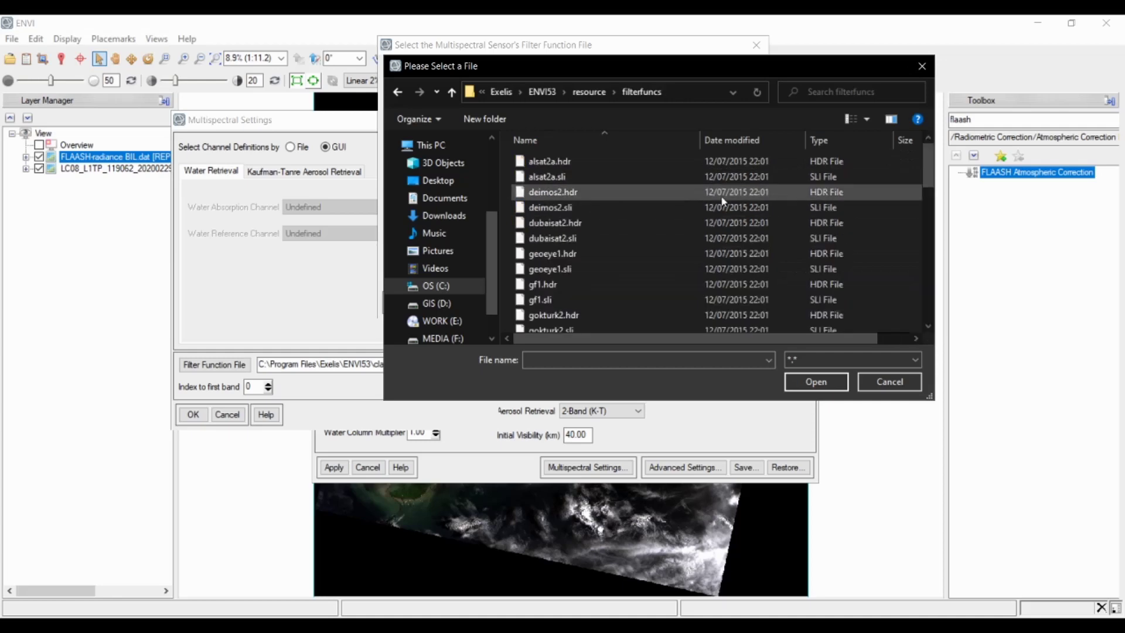
drag(929, 174, 929, 209)
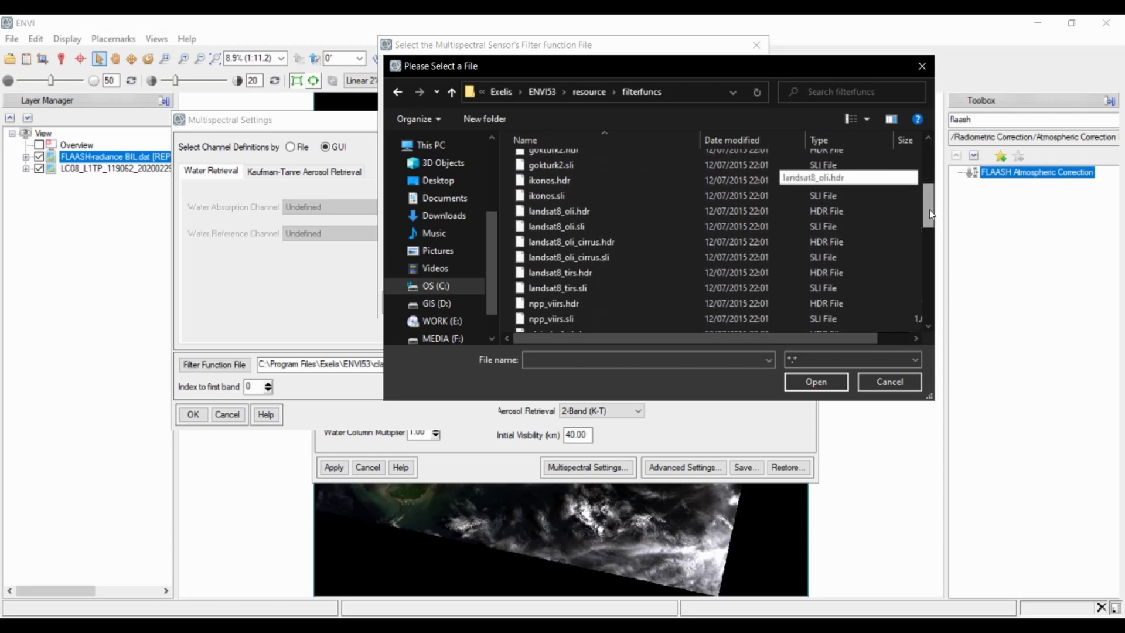
click(568, 233)
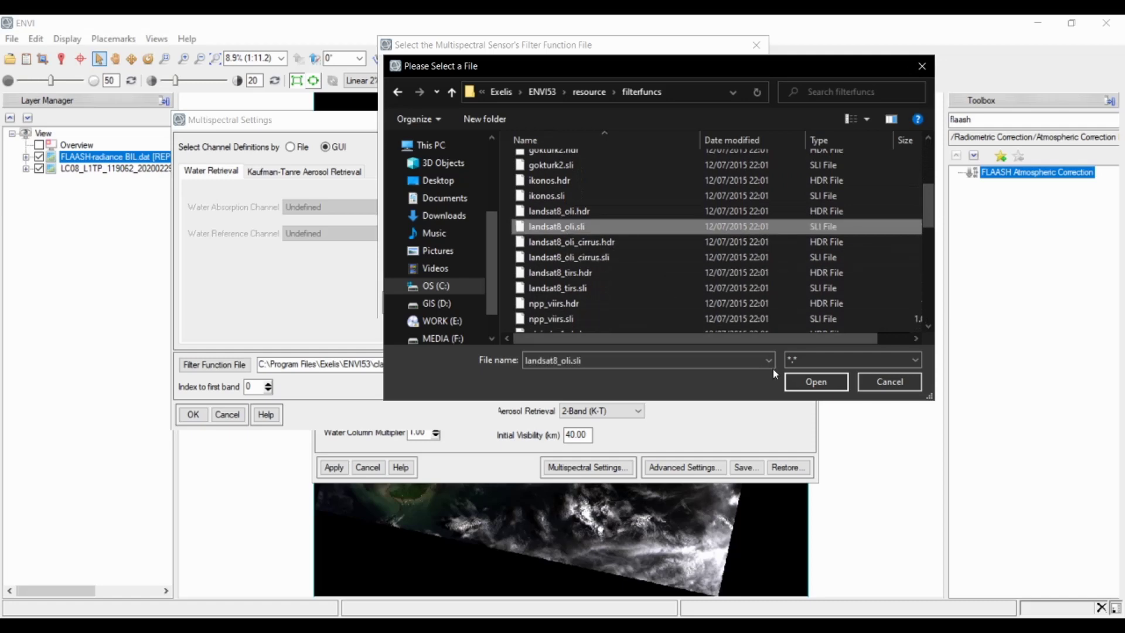
click(811, 382)
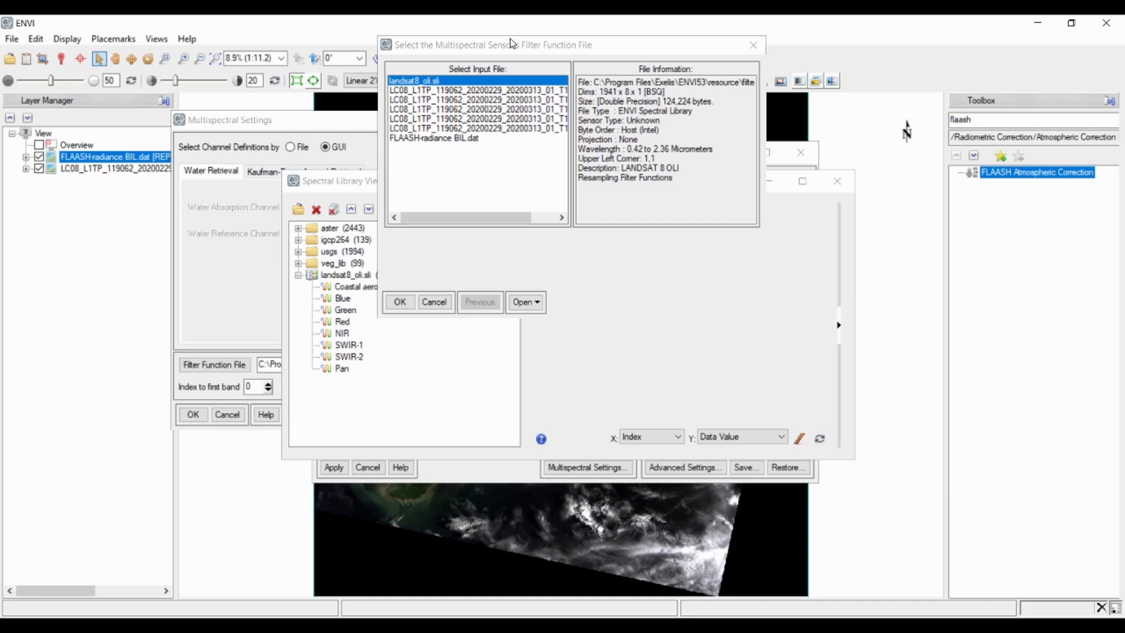
- Assign landsat8_oli.sli as the multispectral sensor's filter function file
click(423, 91)
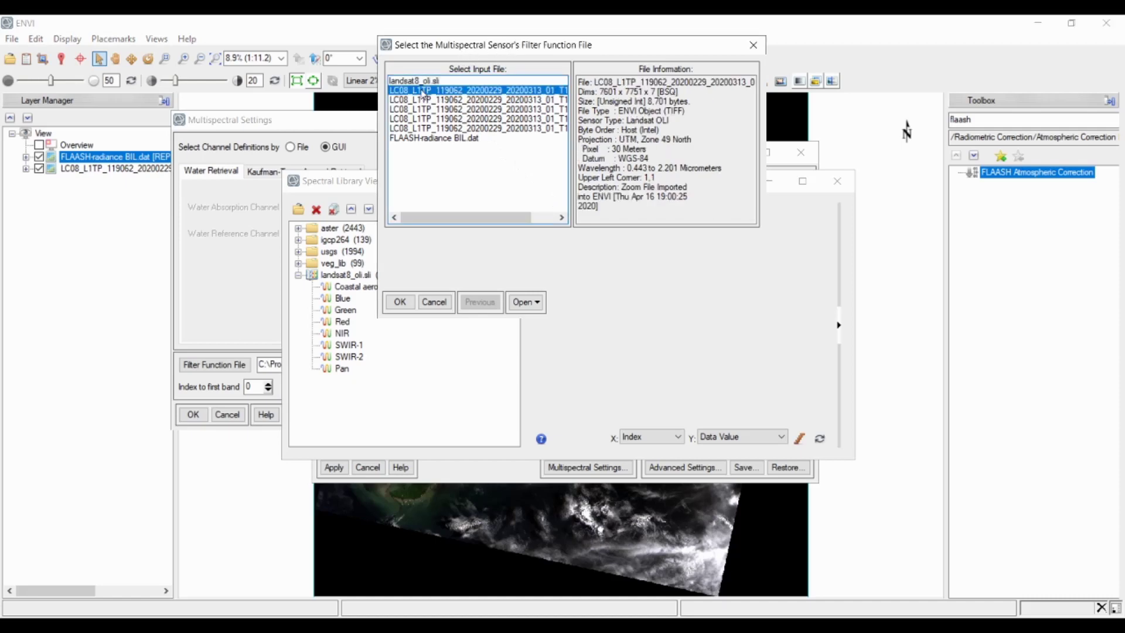
click(422, 82)
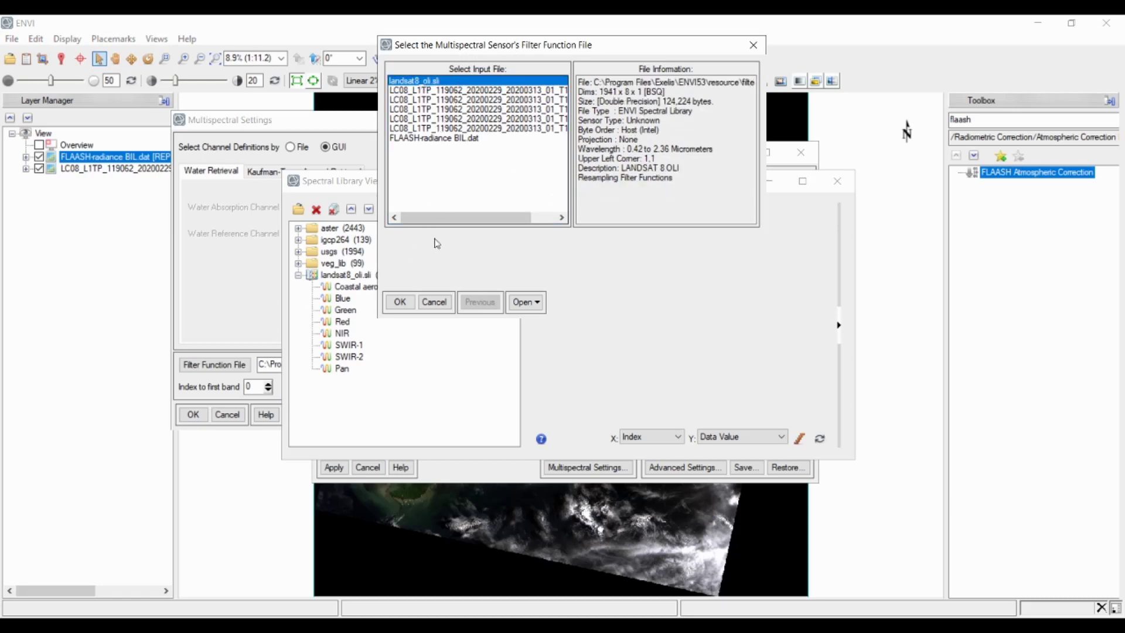
click(399, 302)
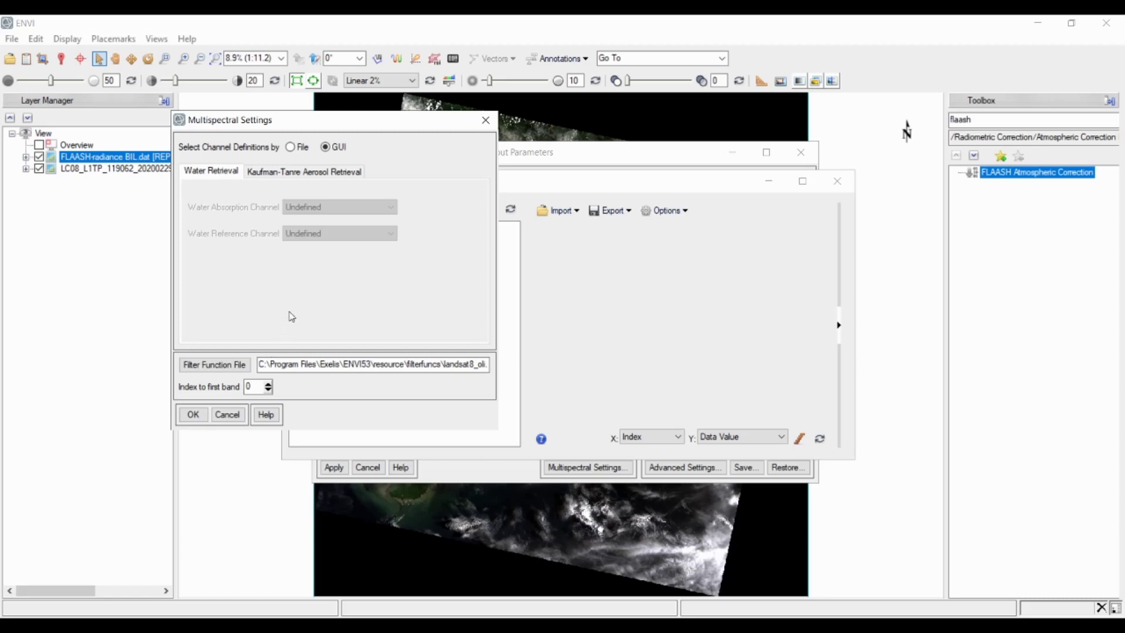
- Apply the Over-Land Retrieval standard (660:2100 nm) defaults to the Kaufman-Tanre aerosol retrieval, then return to the FLAASH parameters
click(269, 174)
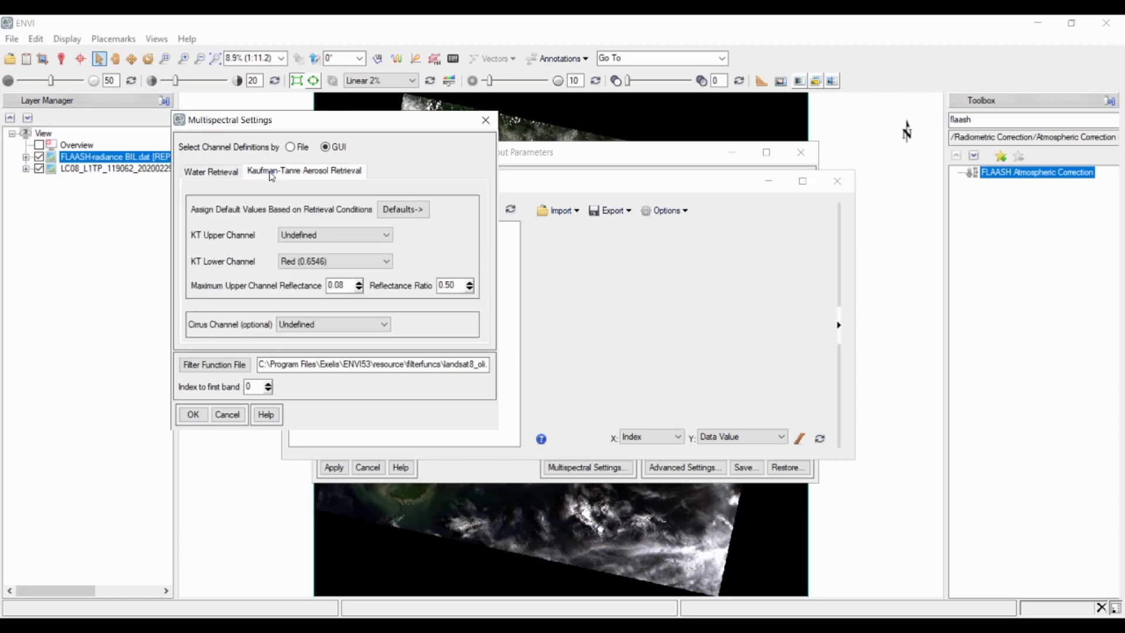
click(395, 213)
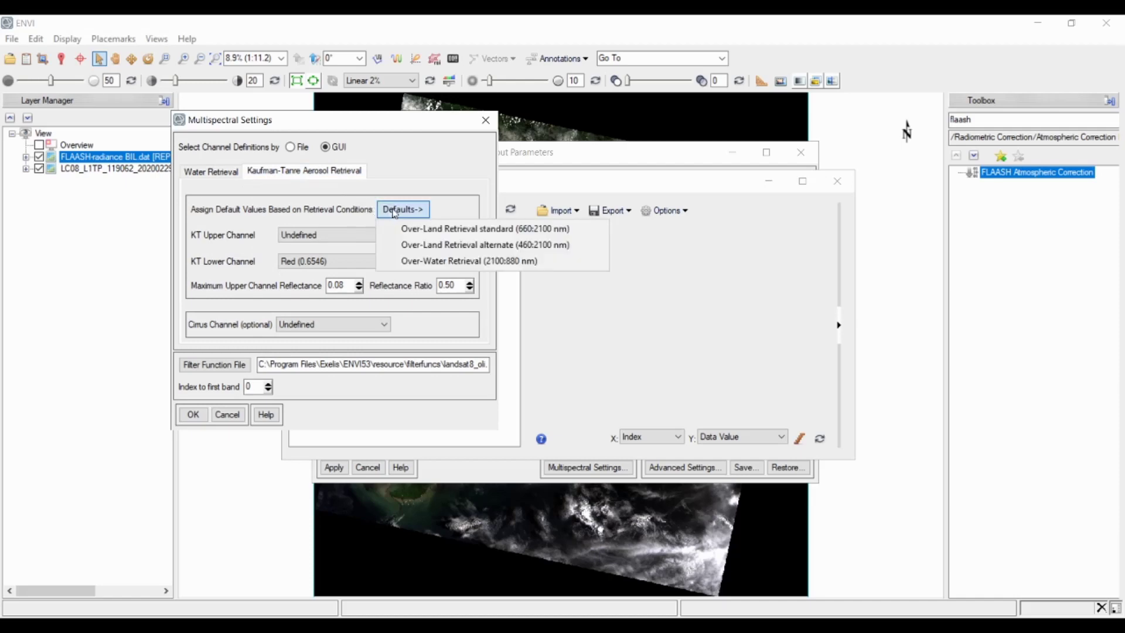
click(436, 230)
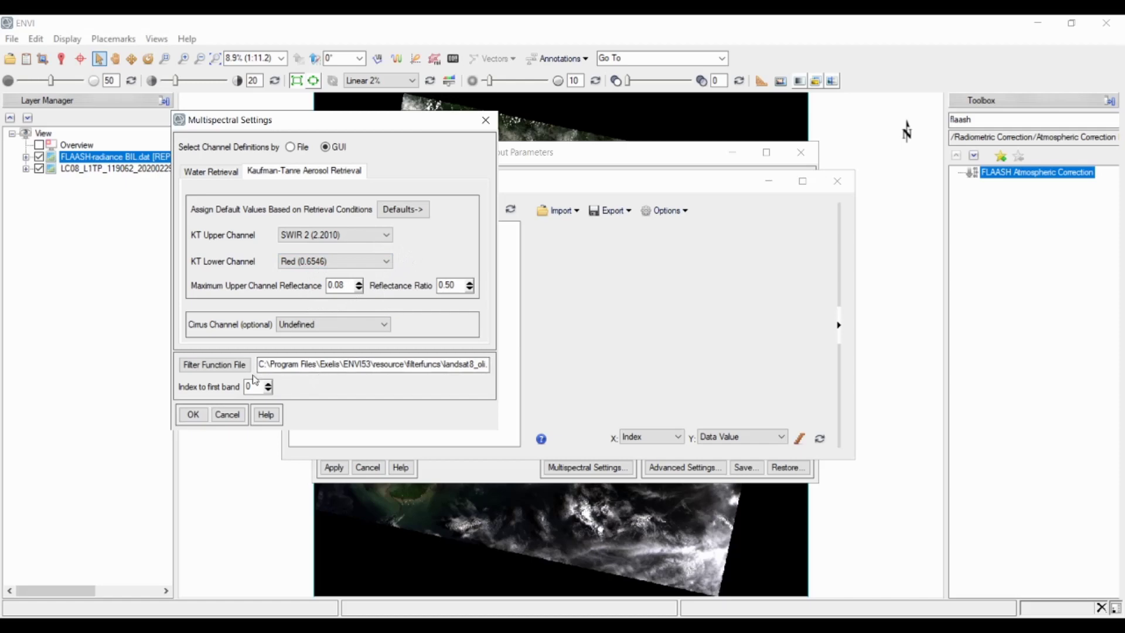
click(194, 415)
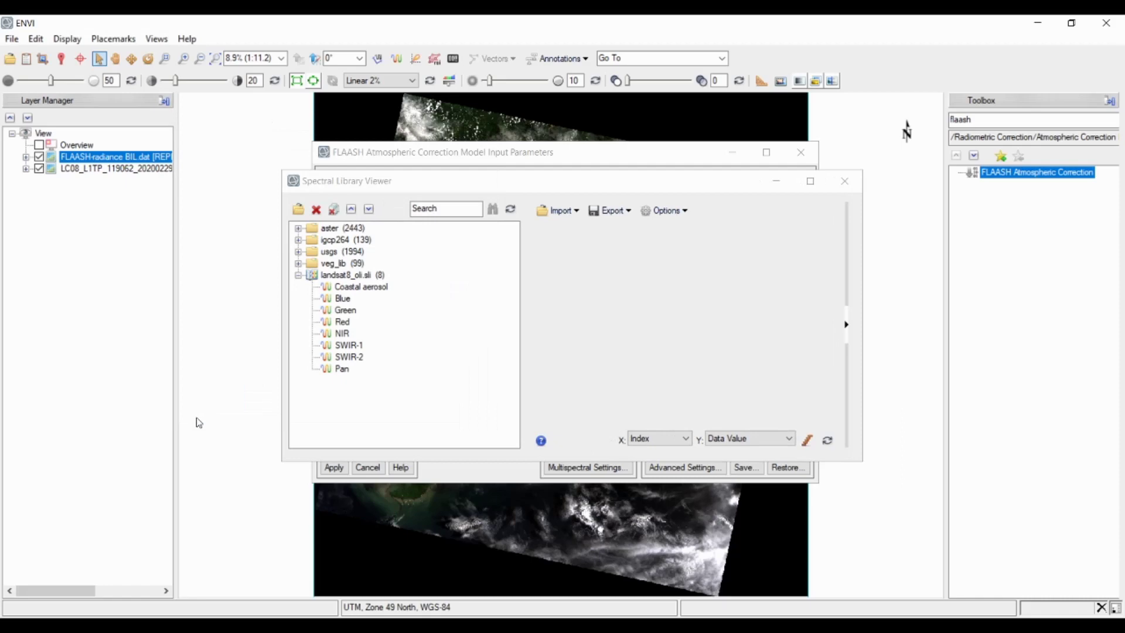
click(444, 154)
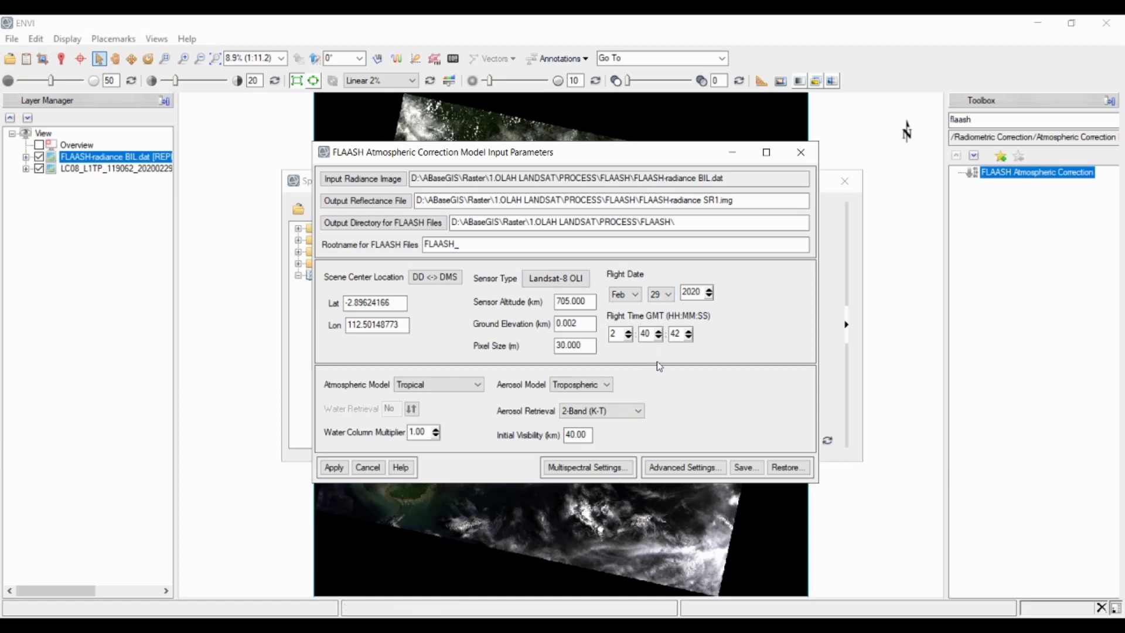
- Bring up the MTL metadata text file and close it
mouse_move(554, 624)
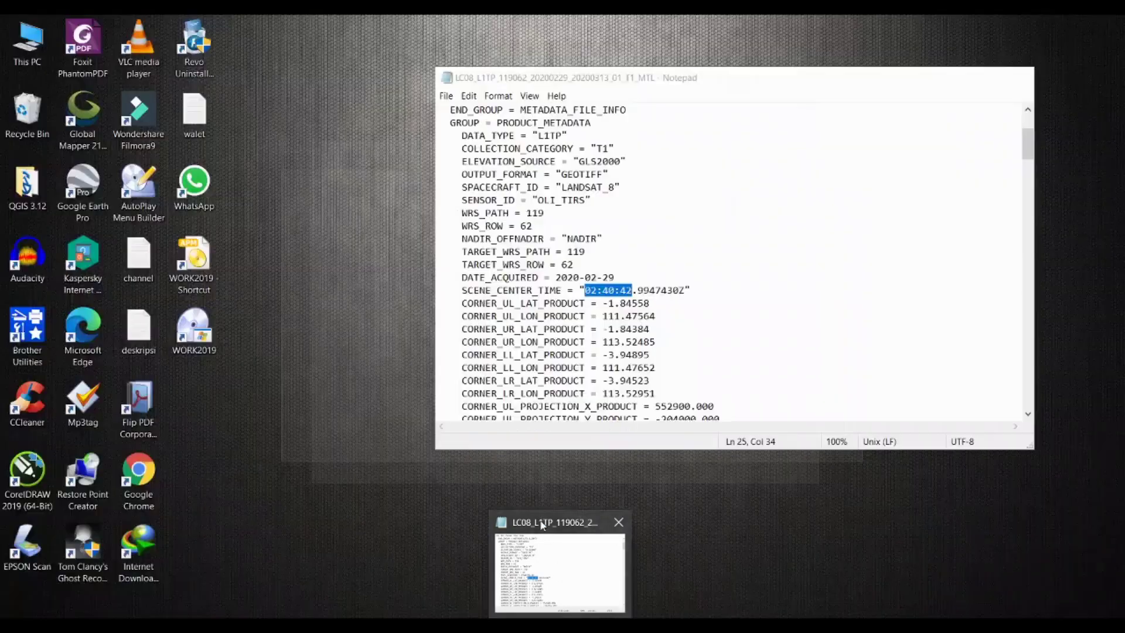
click(542, 524)
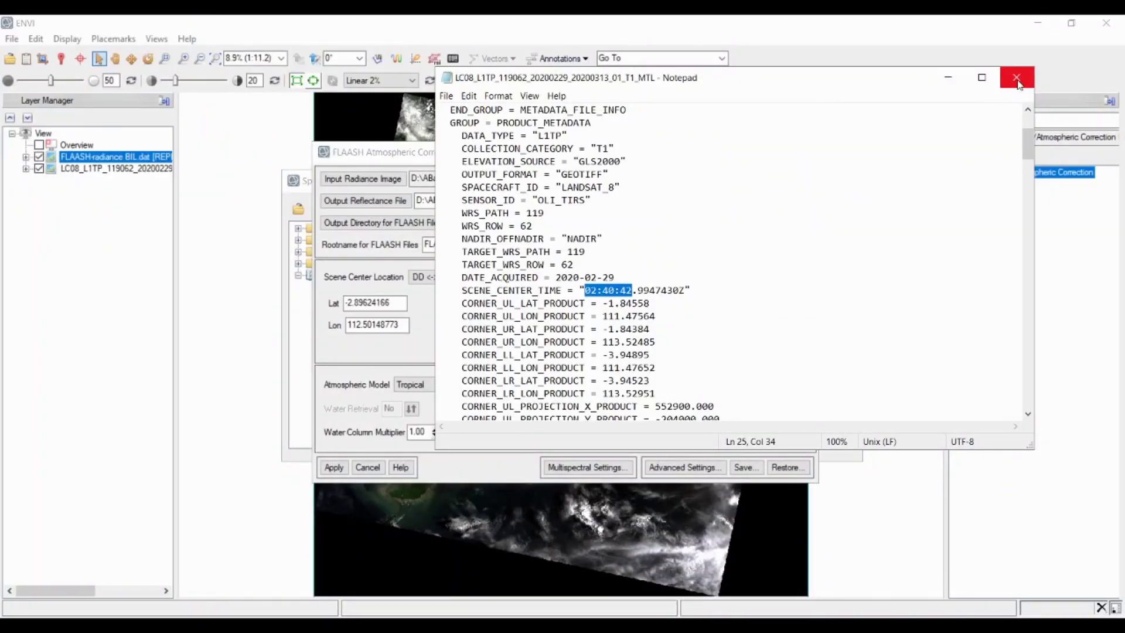
click(1017, 88)
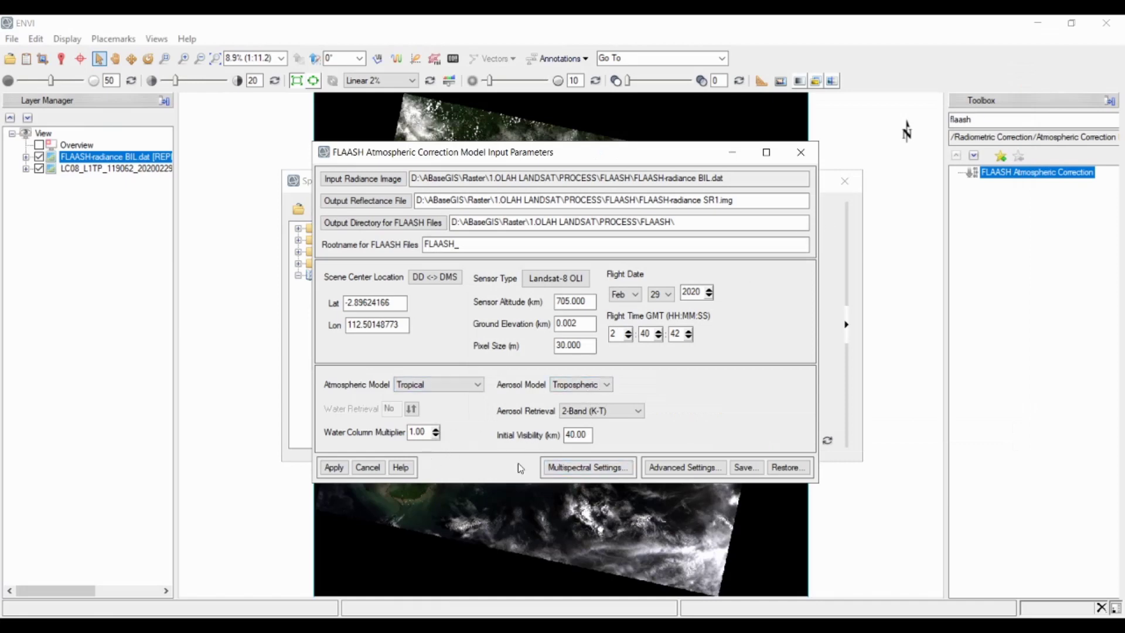
- Run the FLAASH atmospheric correction with the configured parameters and close its results report
click(333, 468)
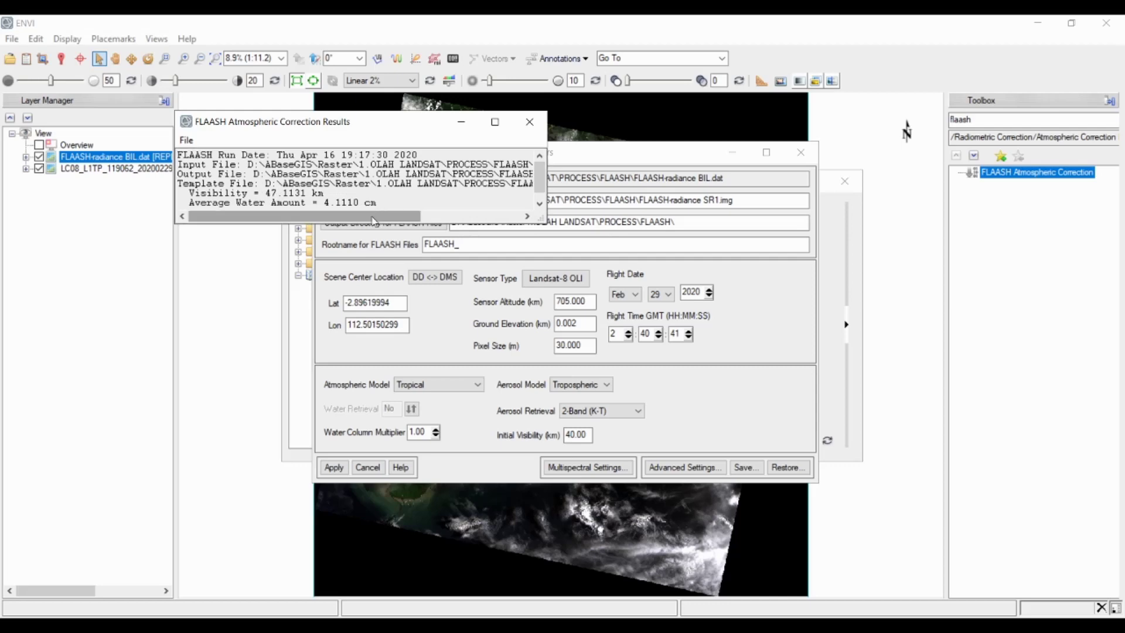
click(568, 434)
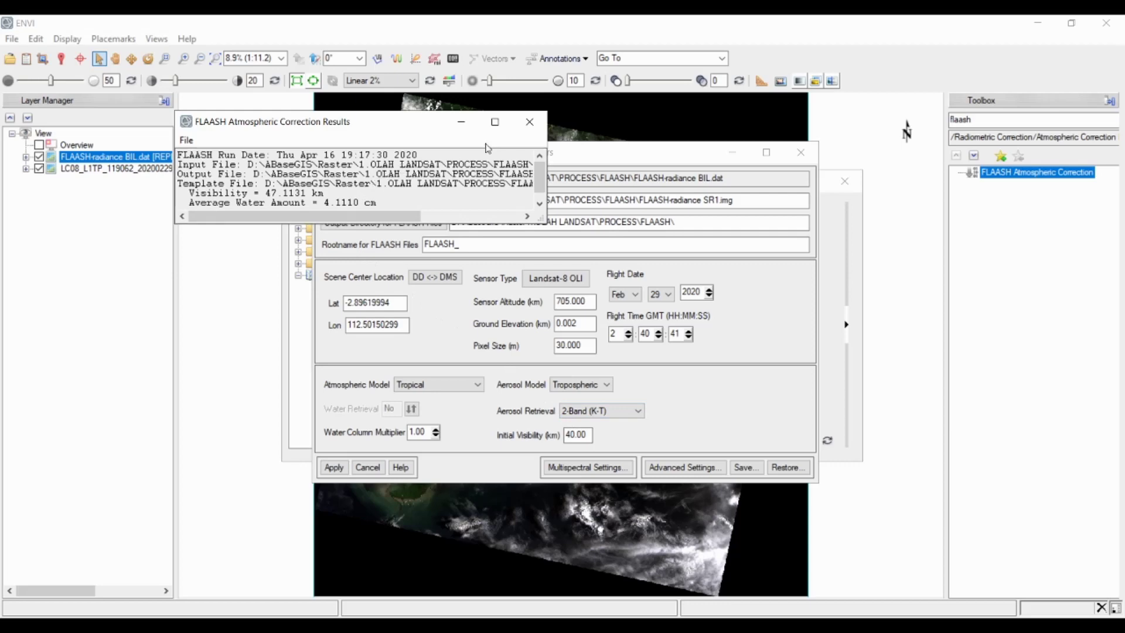
click(531, 124)
- Close the FLAASH input parameters and the Spectral Library Viewer
drag(489, 159, 627, 71)
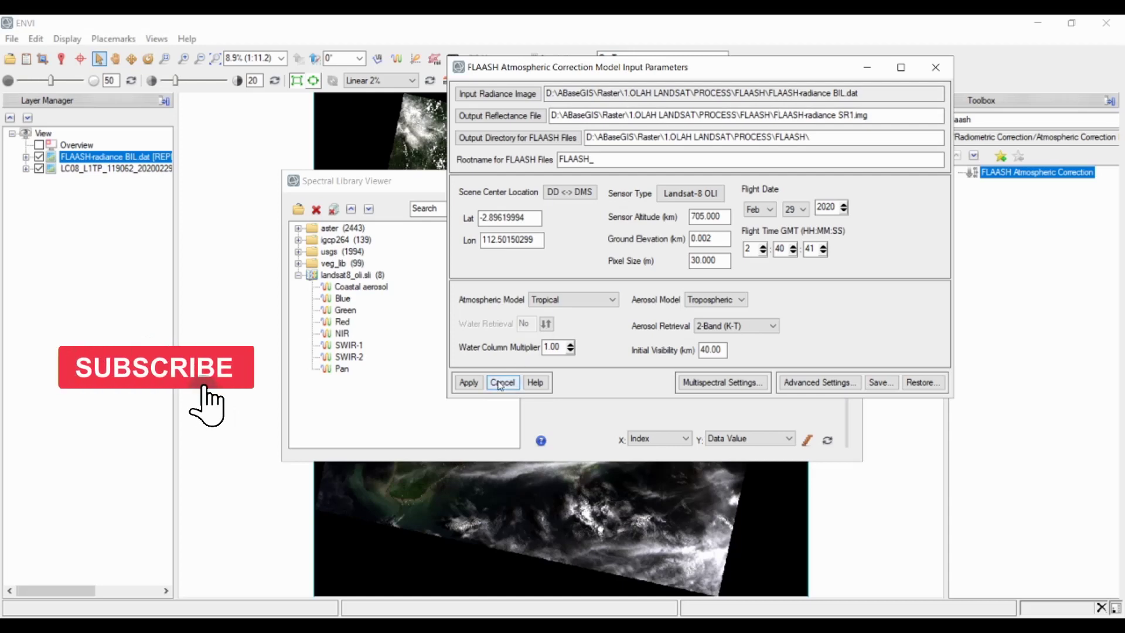
click(934, 68)
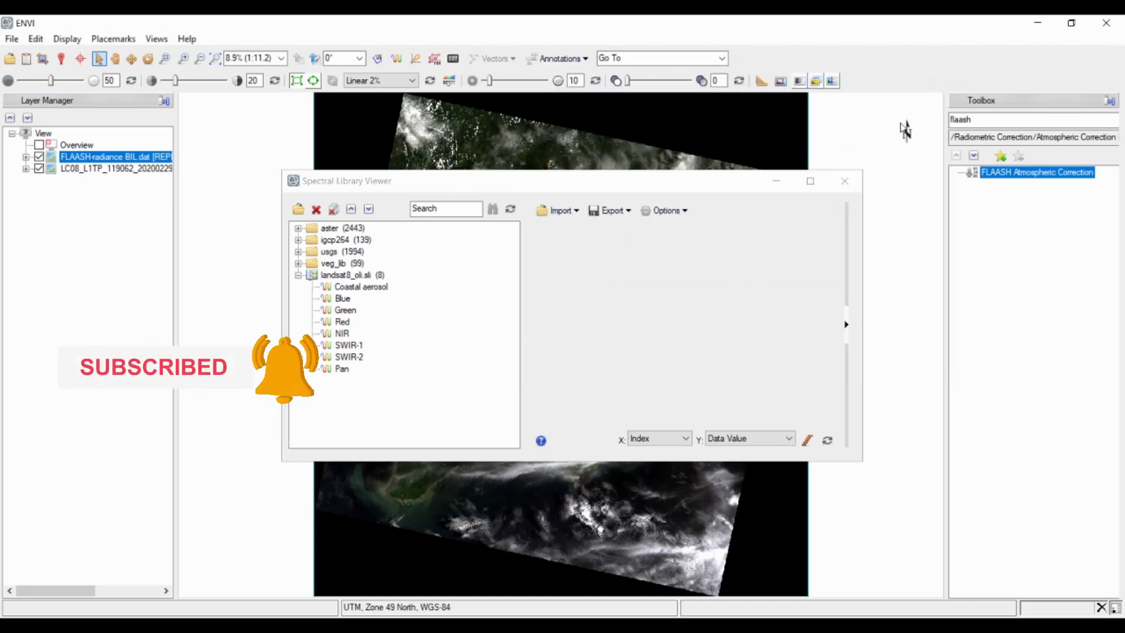
click(844, 182)
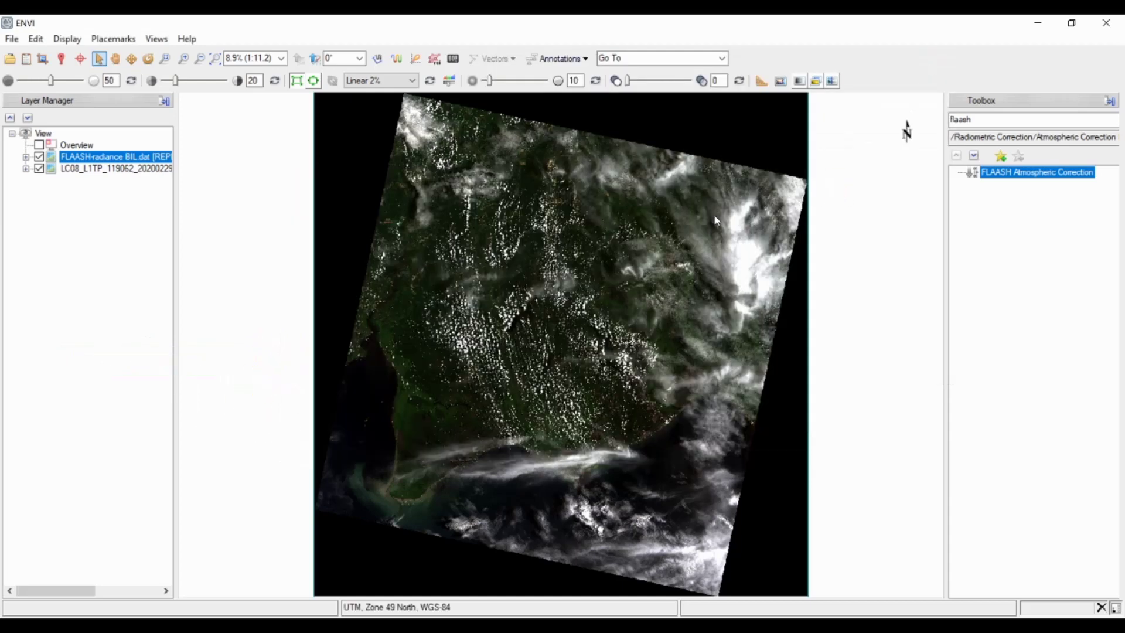
- Load FLAASH-radiance SR1.img from the Data Manager as an RGB composite of its Red, Green and Blue bands, then close the Data Manager
click(27, 58)
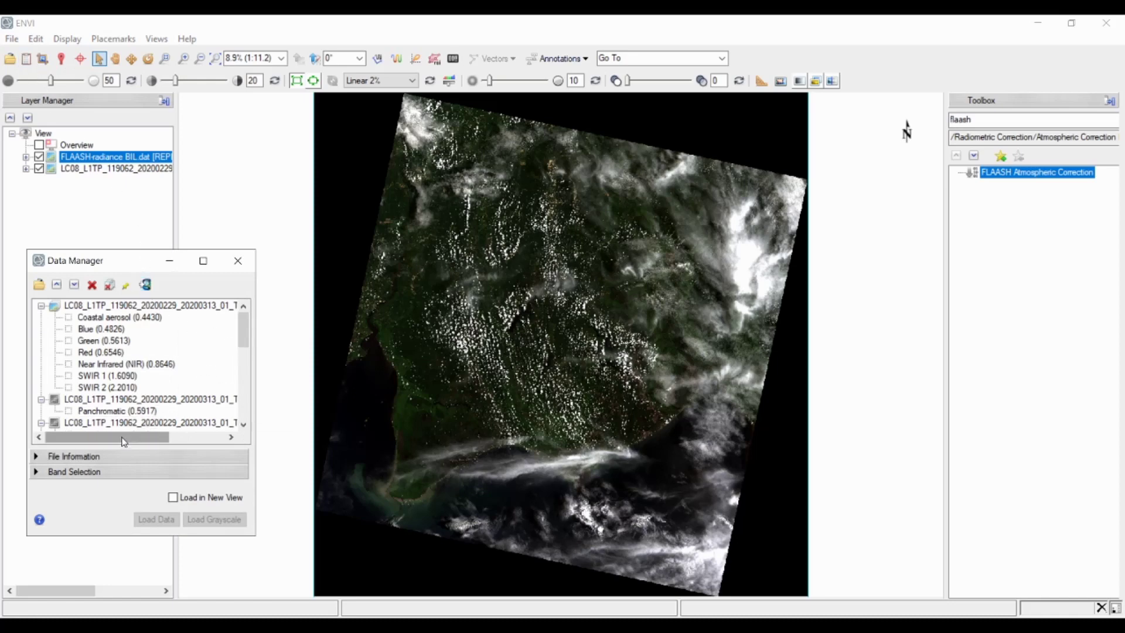
mouse_move(123, 440)
mouse_down()
mouse_move(183, 440)
mouse_move(114, 454)
mouse_up()
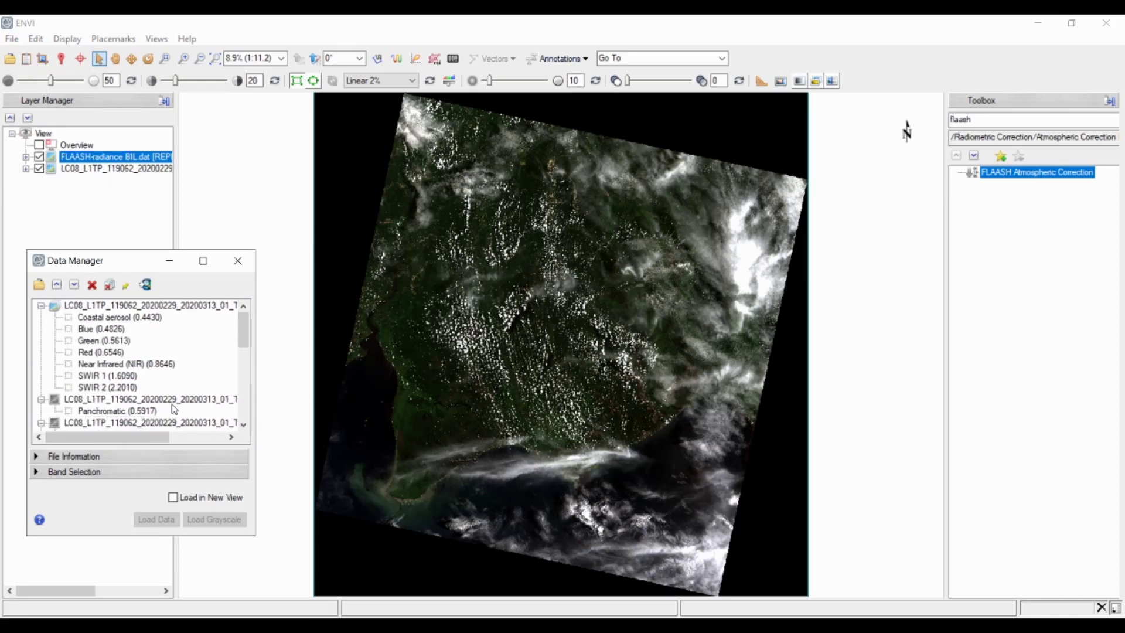
drag(238, 343, 237, 406)
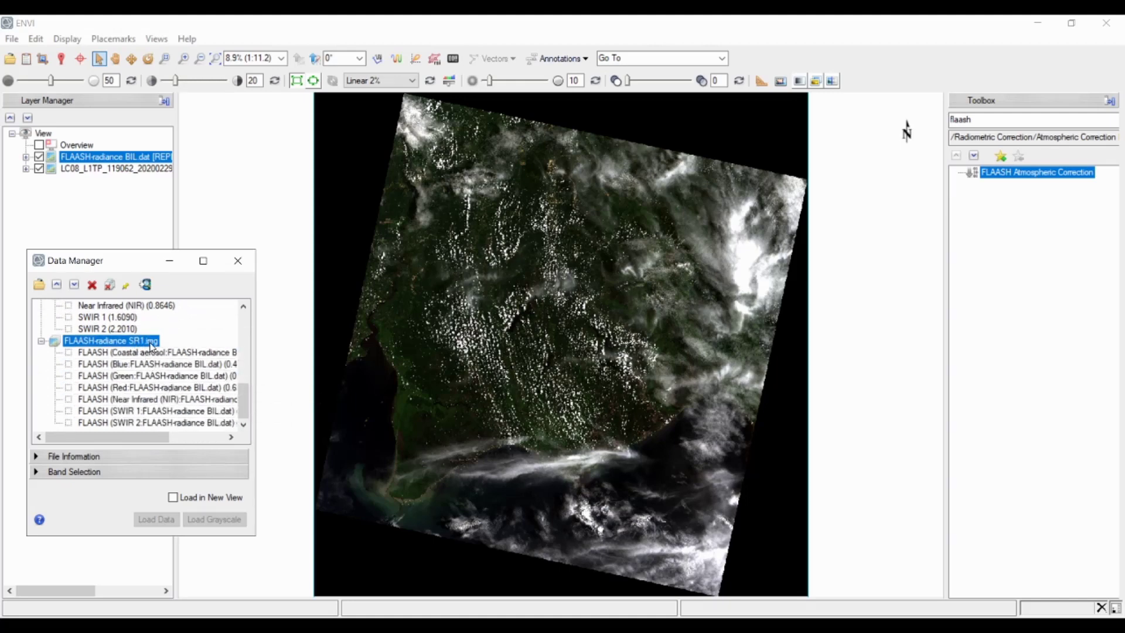
click(96, 390)
click(89, 377)
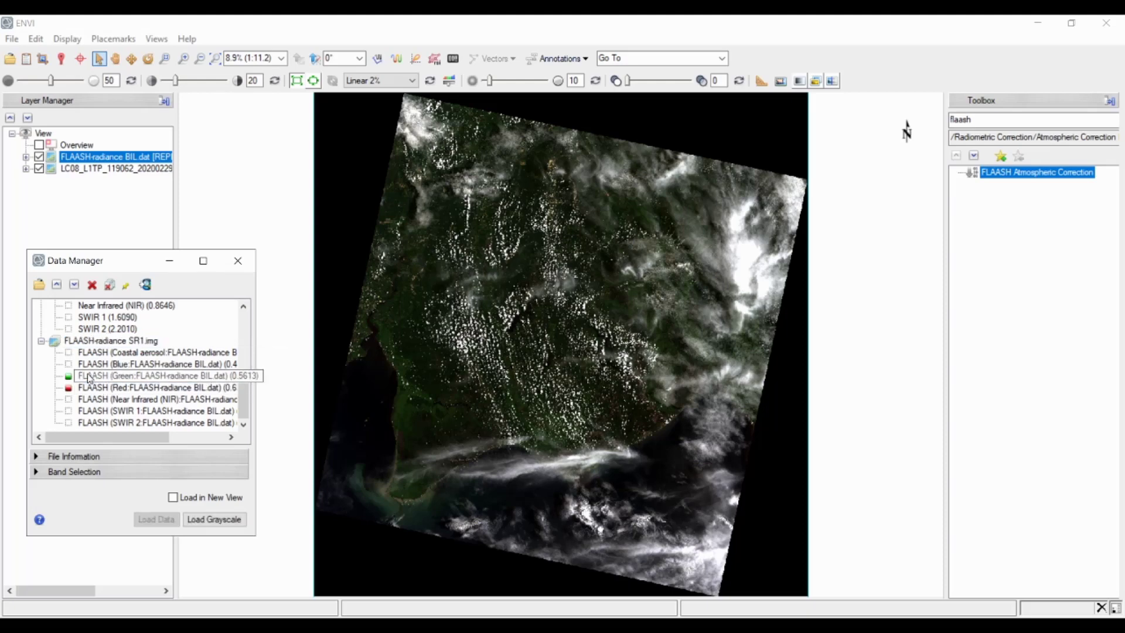
click(81, 364)
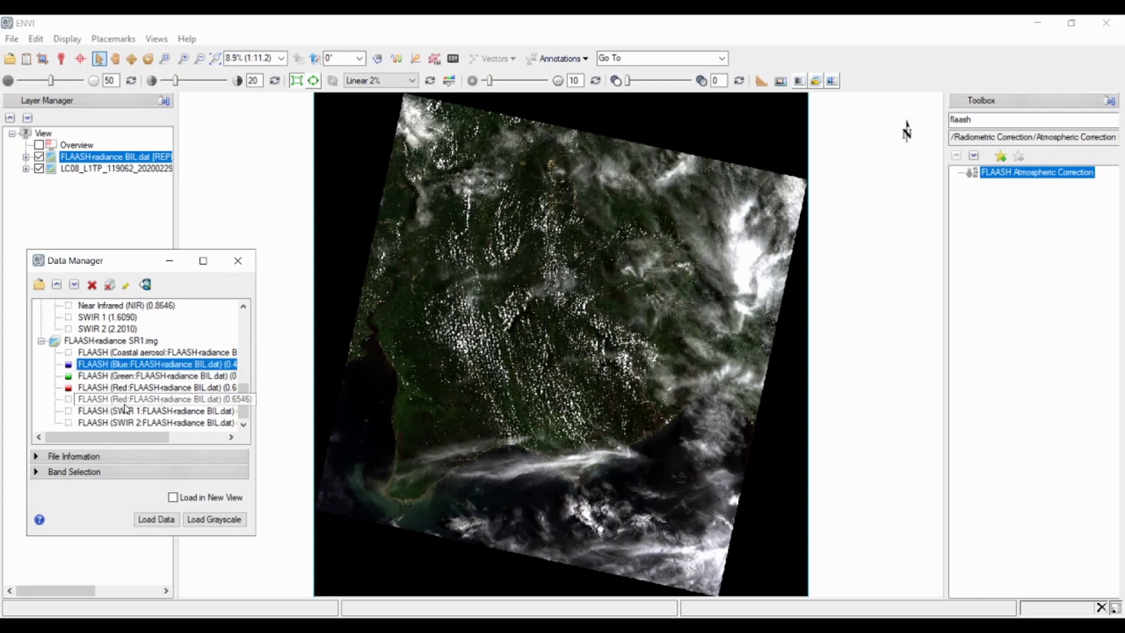
click(157, 520)
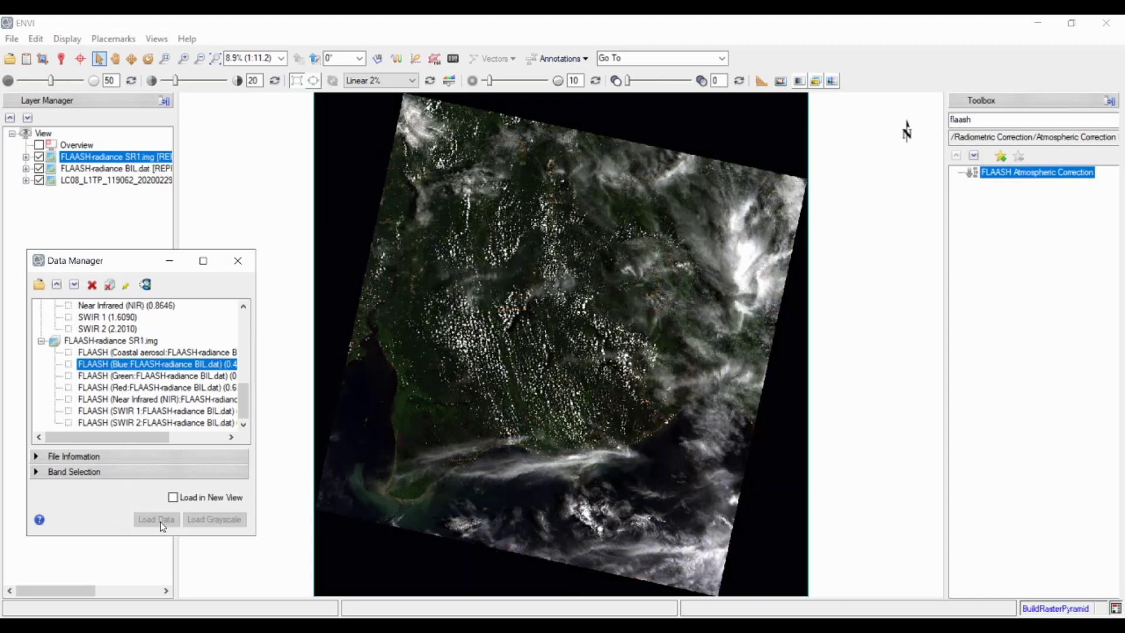
click(246, 265)
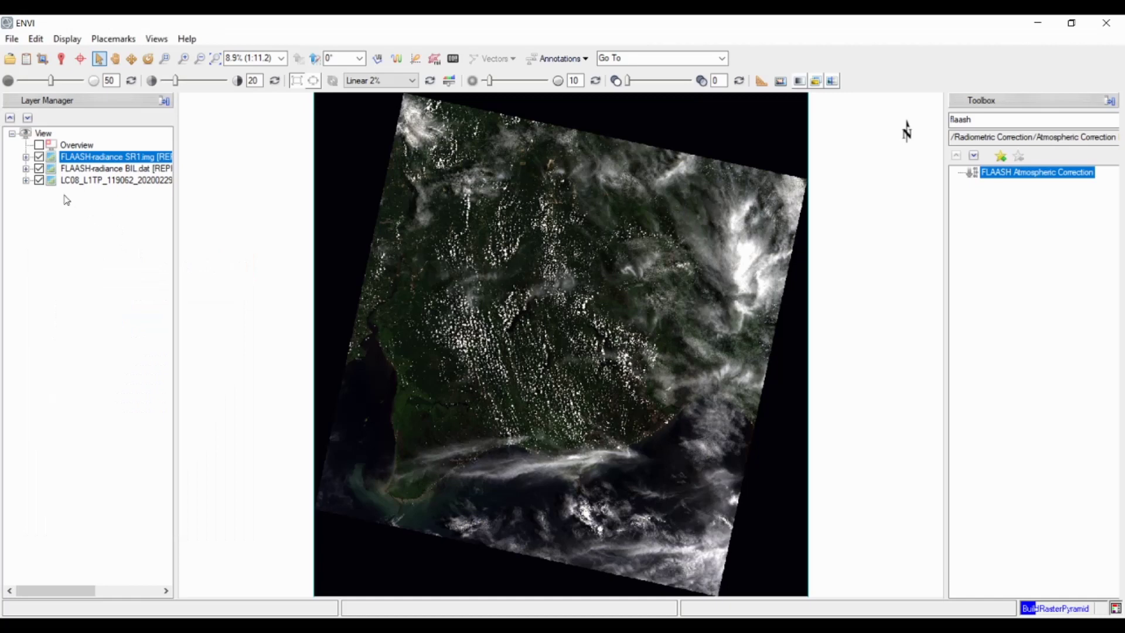
- Hide the FLAASH-radiance BIL.dat and LC08 multispectral layers and select the FLAASH-radiance SR1.img layer
click(39, 169)
click(39, 181)
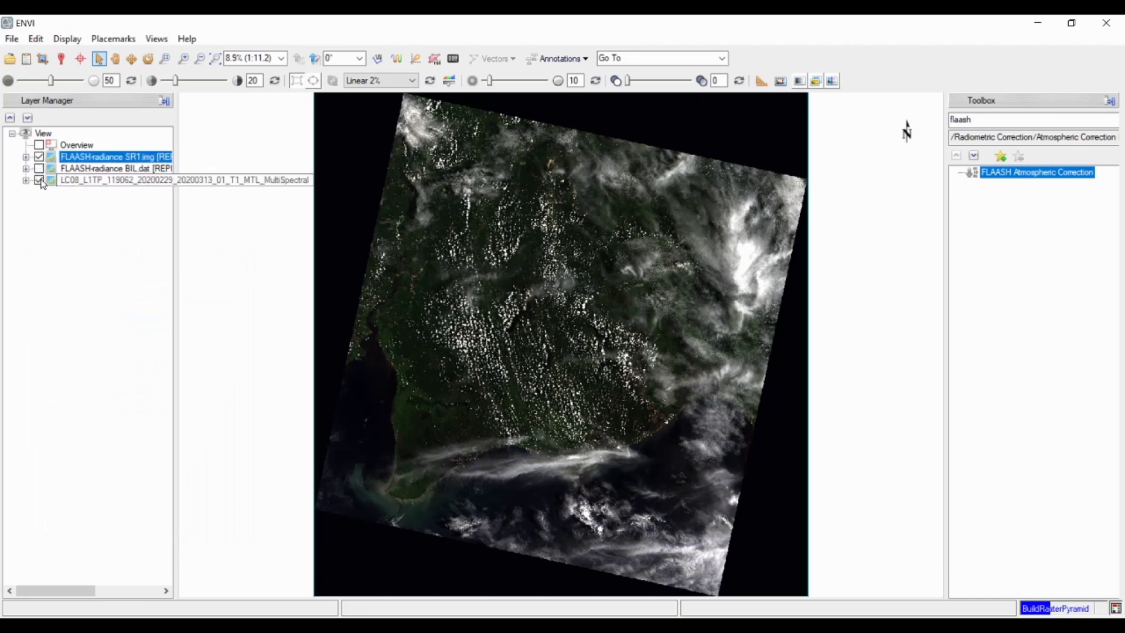
click(117, 158)
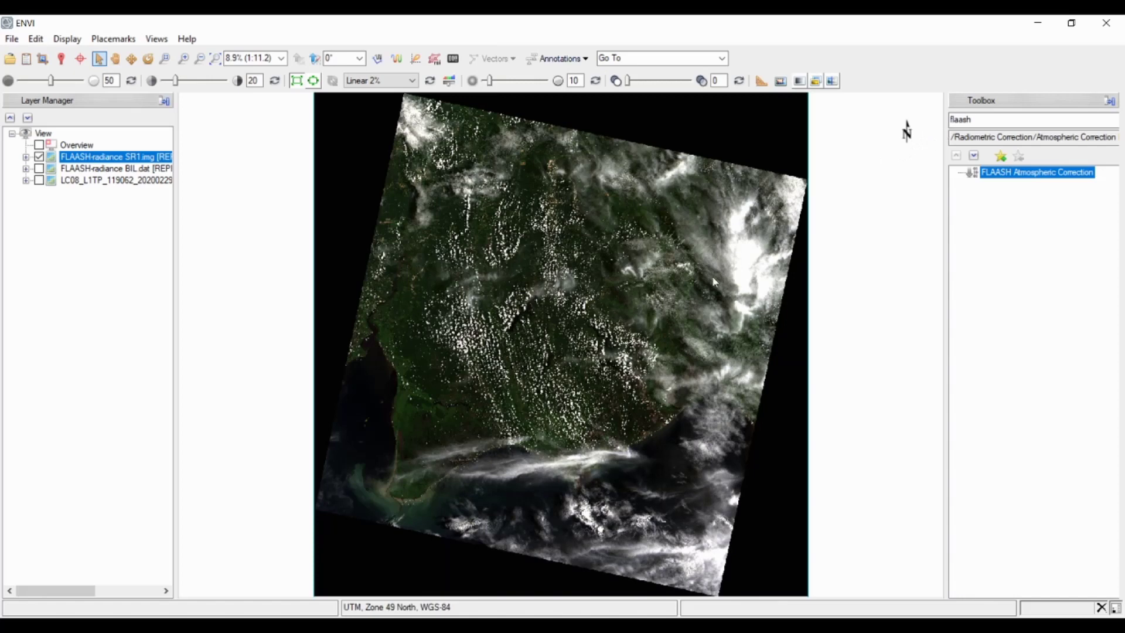
- Compare the SR1 and BIL layers by toggling their visibility, ending with only FLAASH-radiance SR1.img shown
click(38, 157)
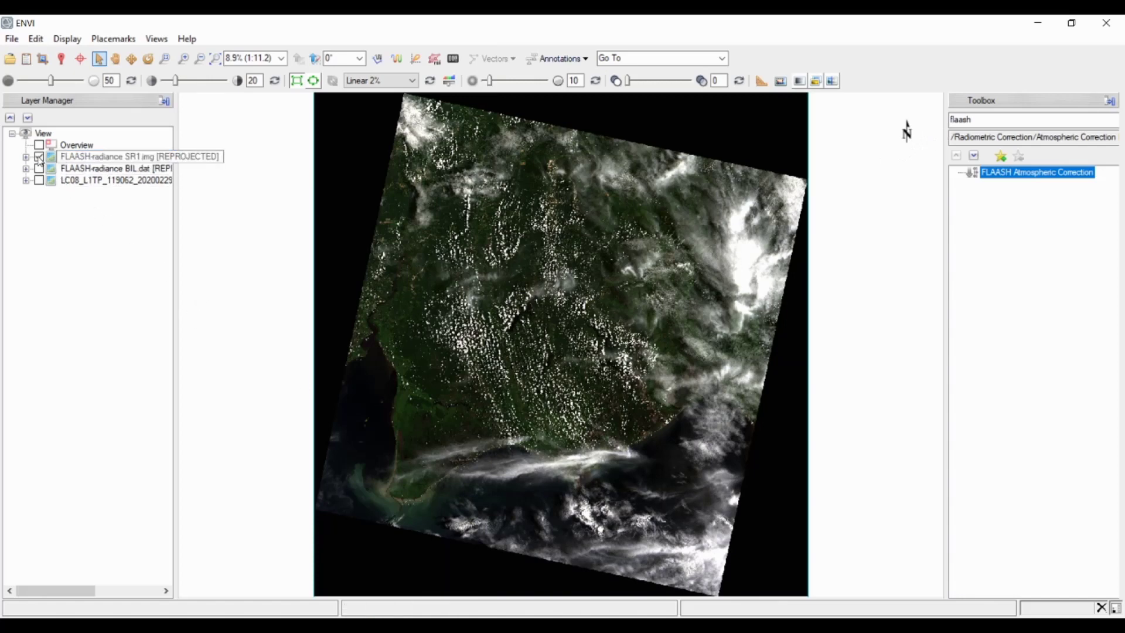
click(38, 168)
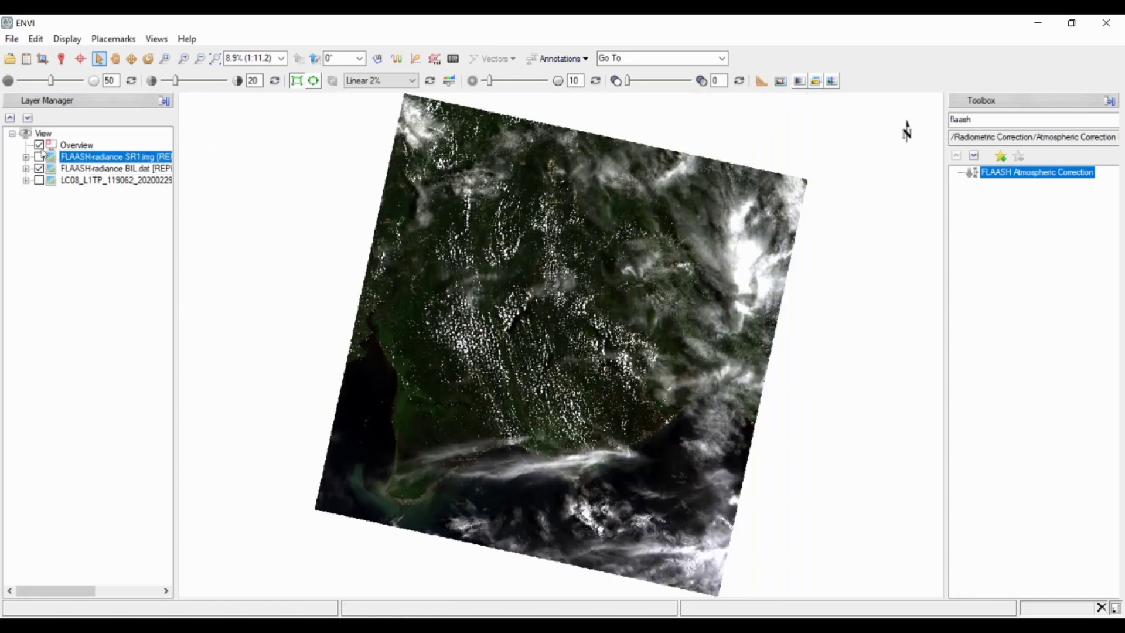
click(39, 145)
click(39, 157)
click(38, 168)
- Search the toolbox for COMPU and open the Compute Statistics tool
click(984, 119)
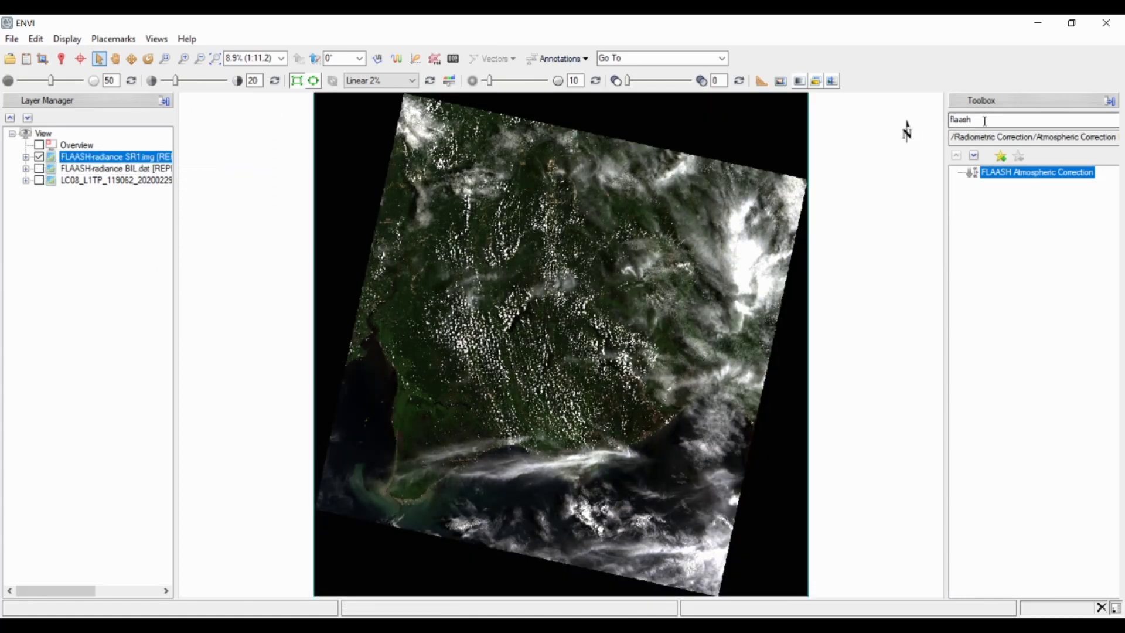
drag(942, 121, 994, 125)
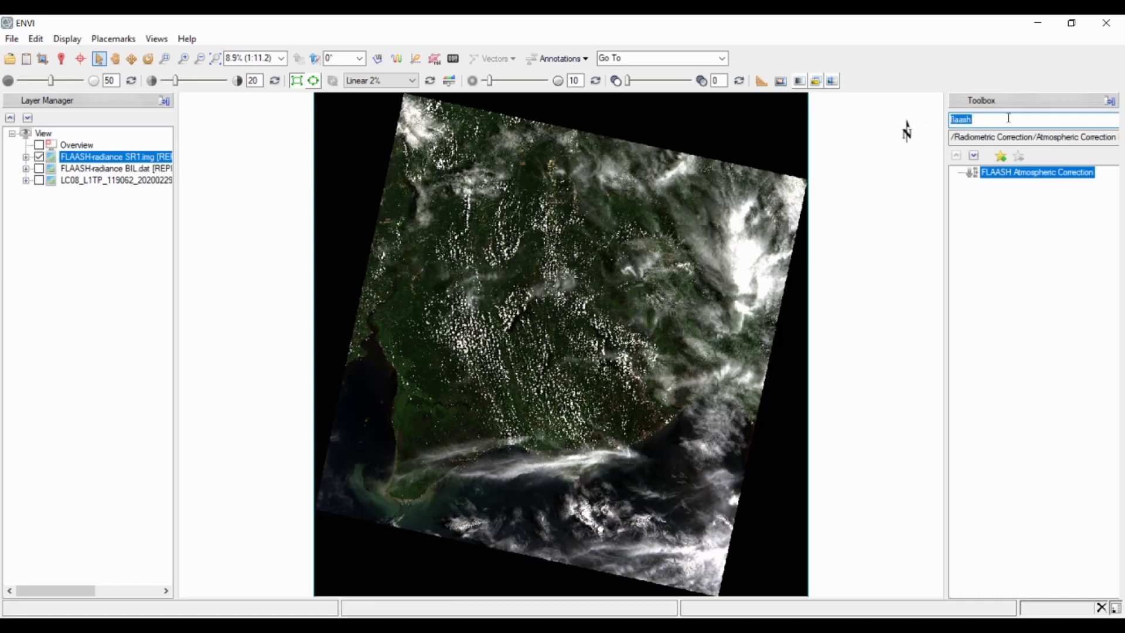
text(CO)
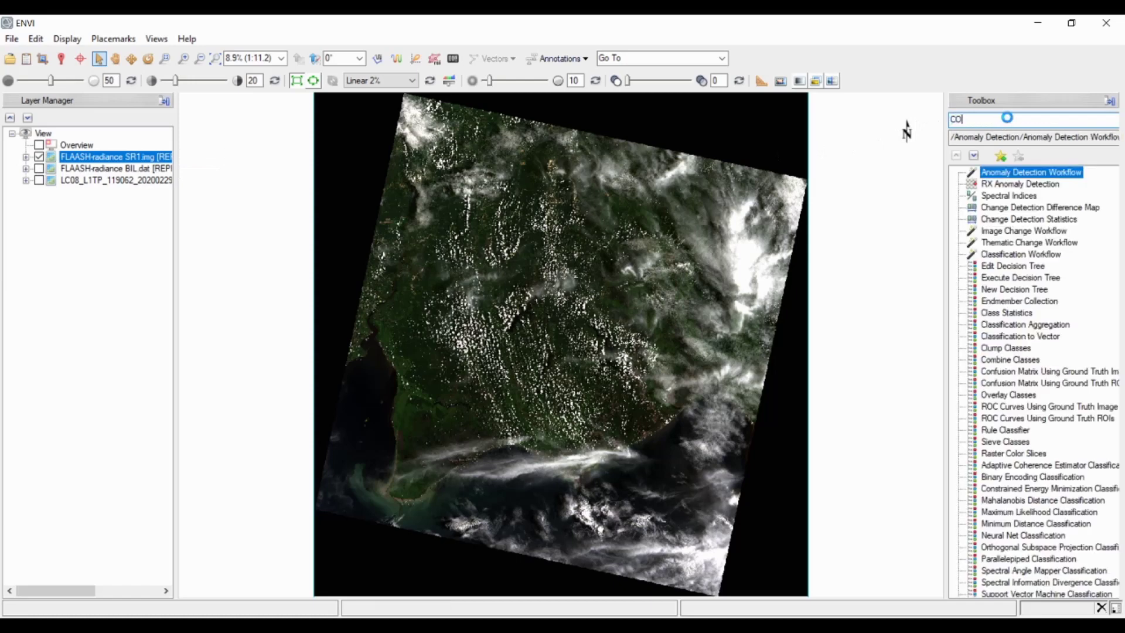
text(MPUTER)
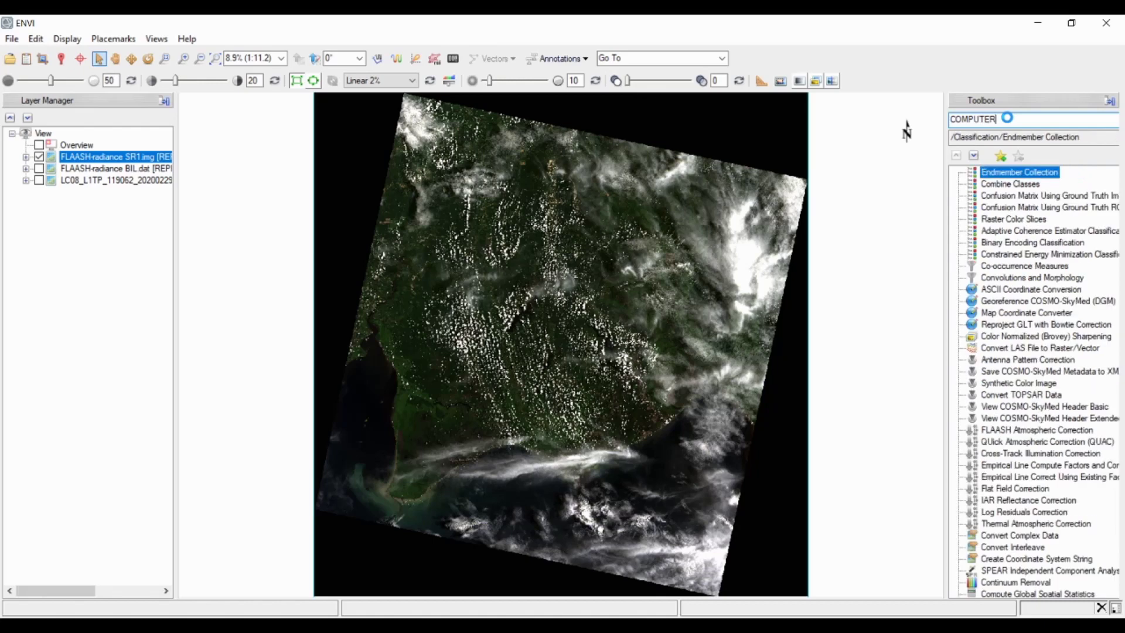
drag(999, 120, 981, 119)
key(BackSpace)
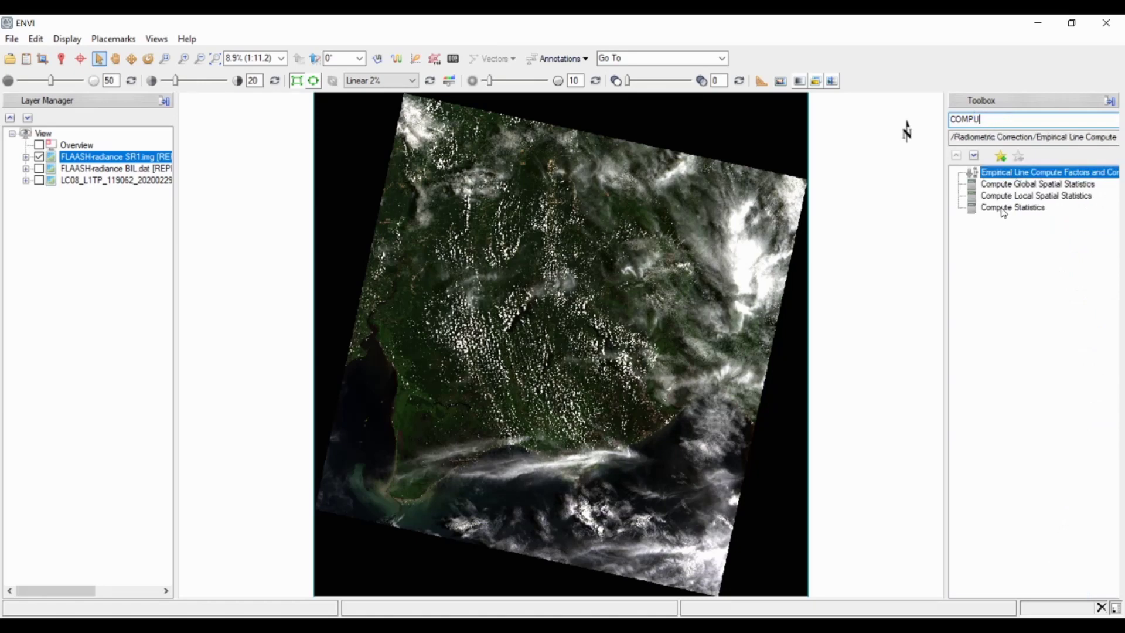
click(1005, 210)
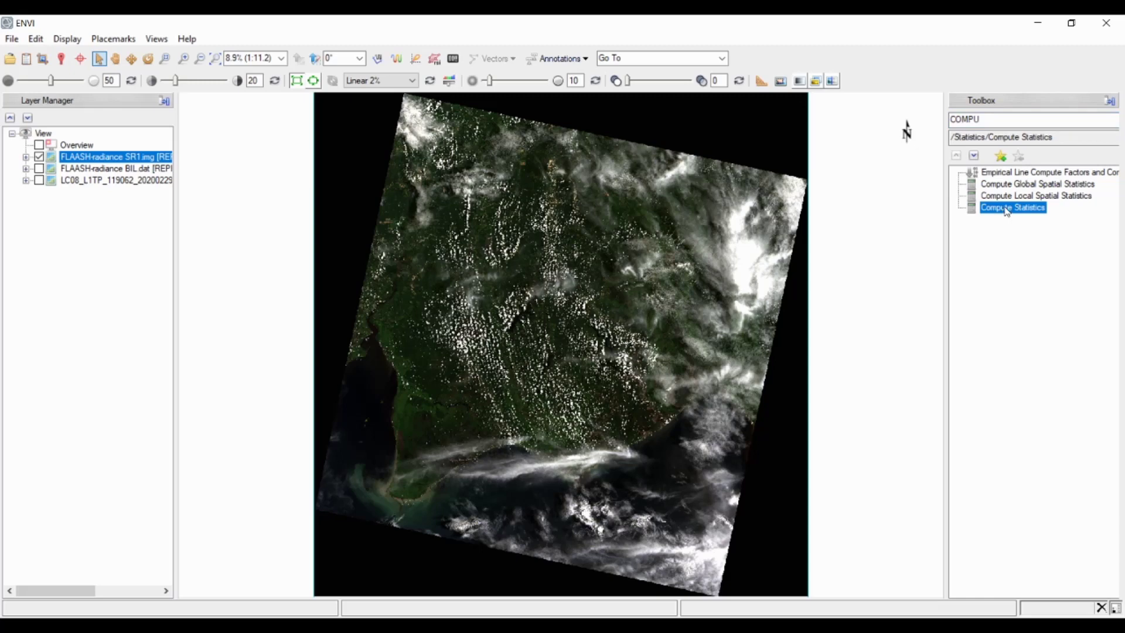
double_click(1005, 210)
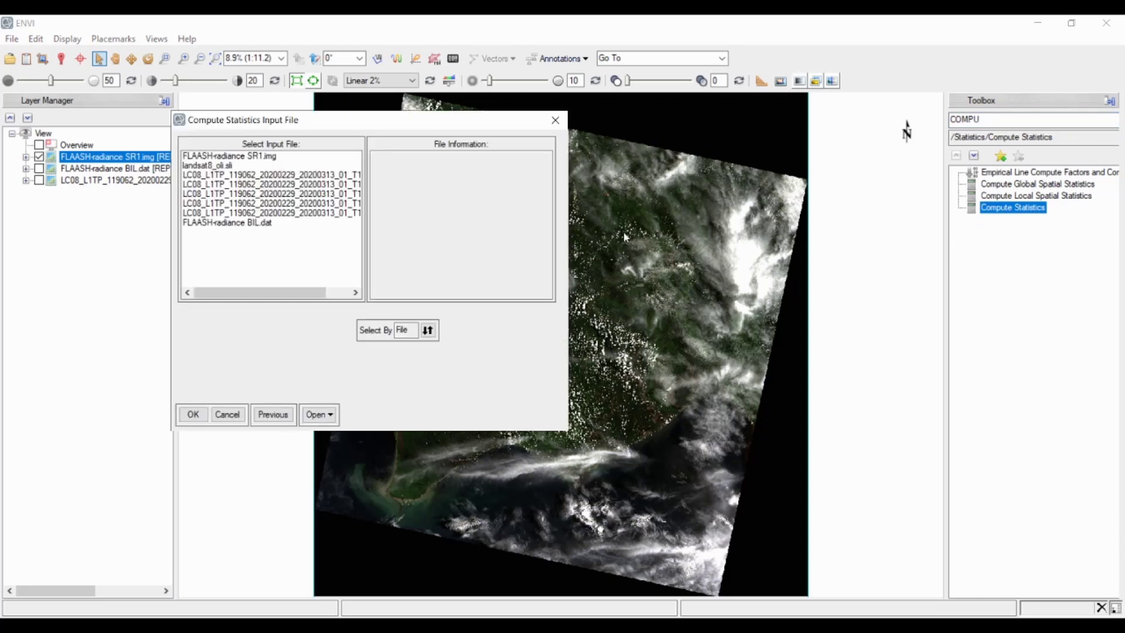
- Compute the Basic Stats of FLAASH-radiance SR1.img with output to the screen, review the per-band values and close the statistics view
click(211, 157)
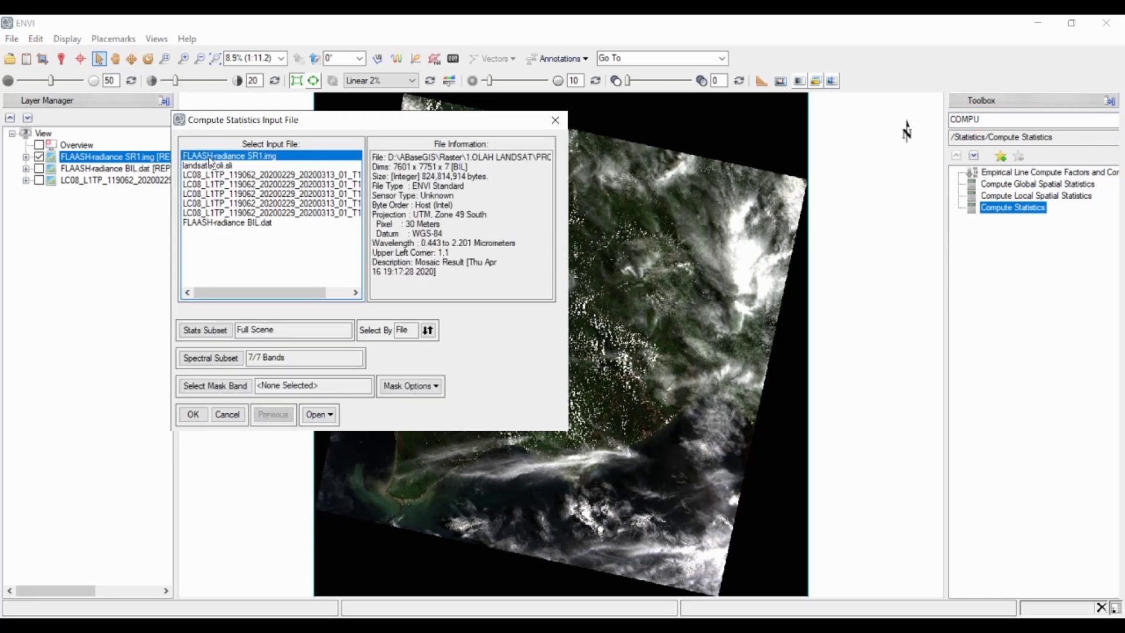
click(194, 415)
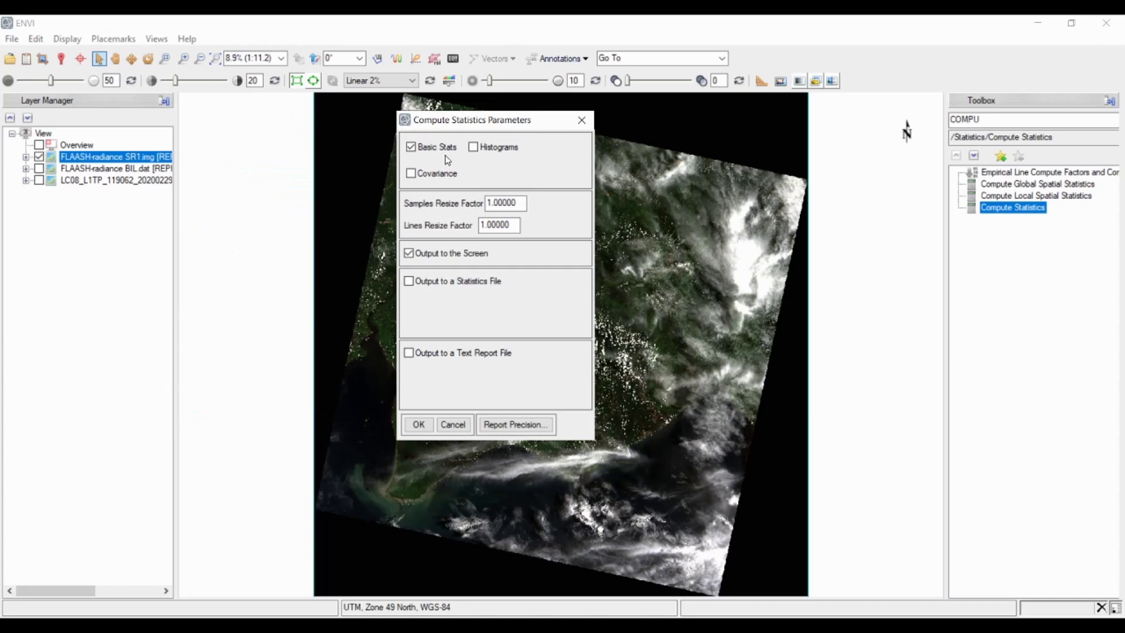
click(426, 430)
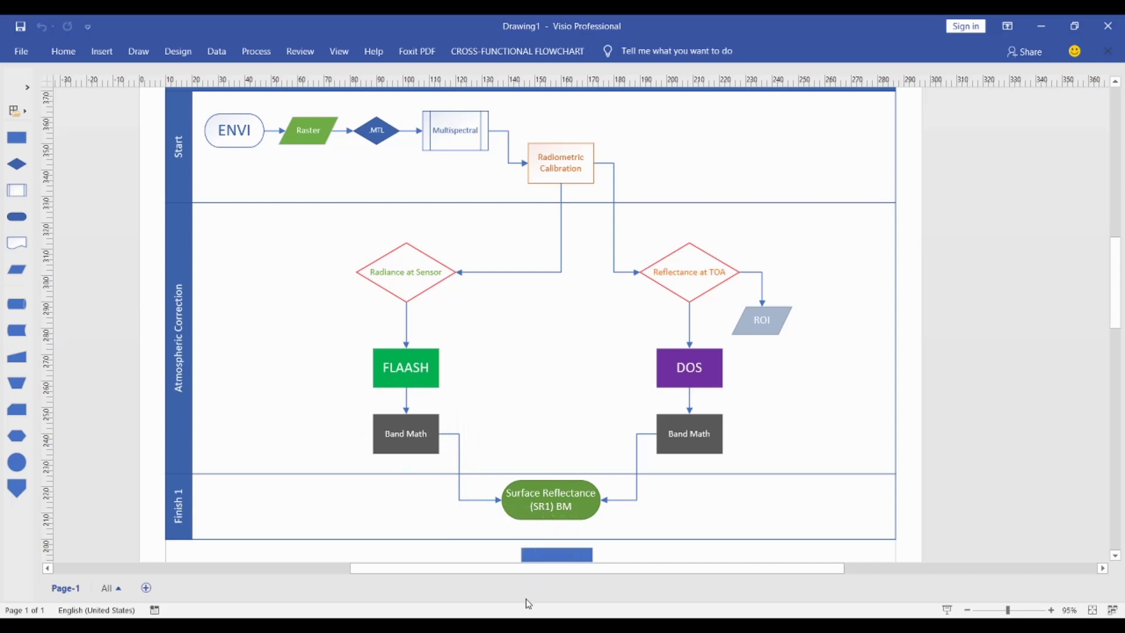
click(1041, 26)
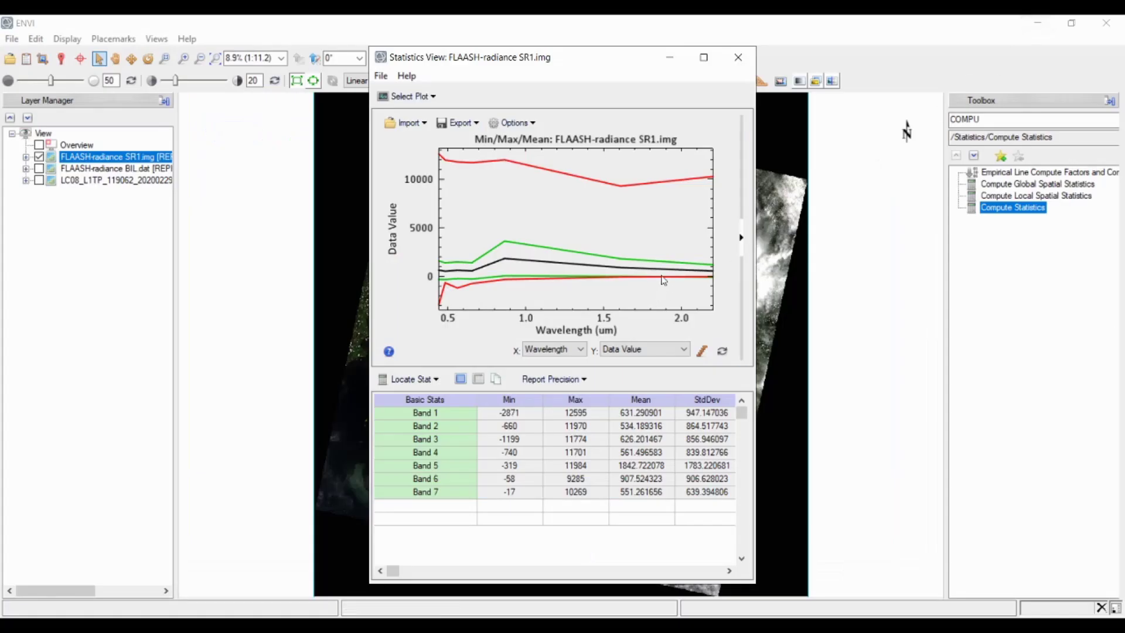
click(739, 59)
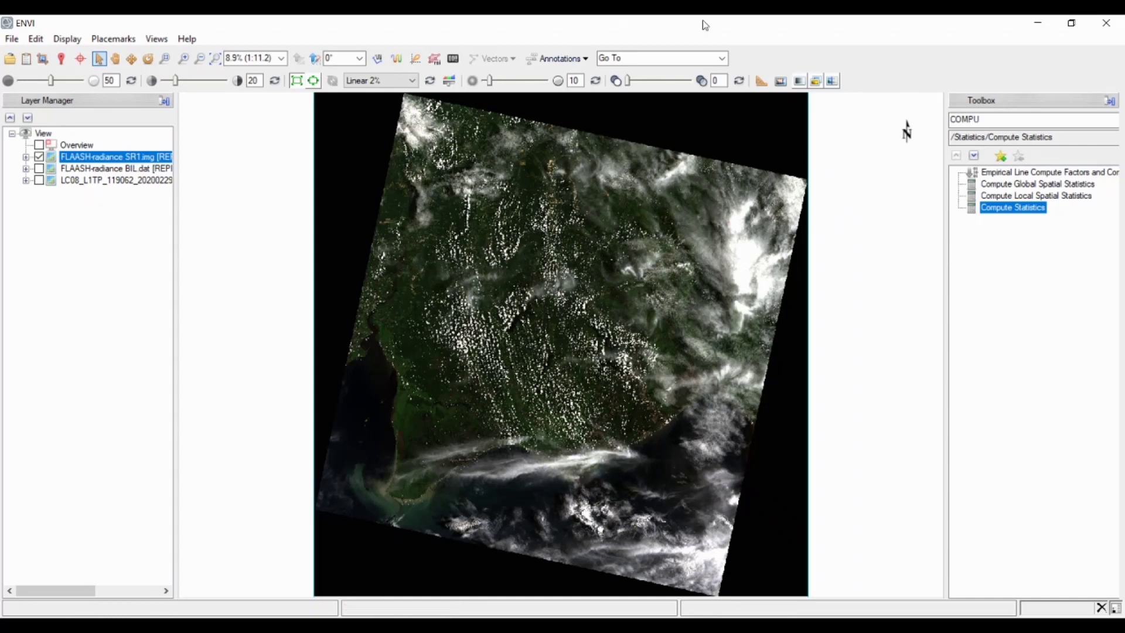
- Search the toolbox for BAND, open the Band Math tool and move its dialog away from the image centre
double_click(985, 119)
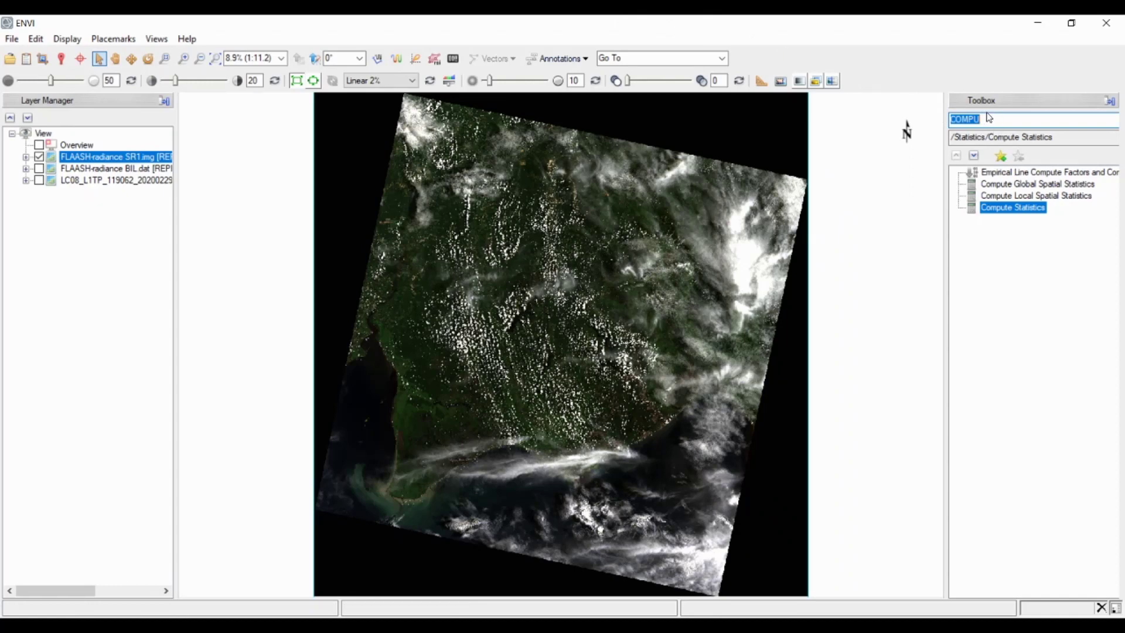
text(BAND)
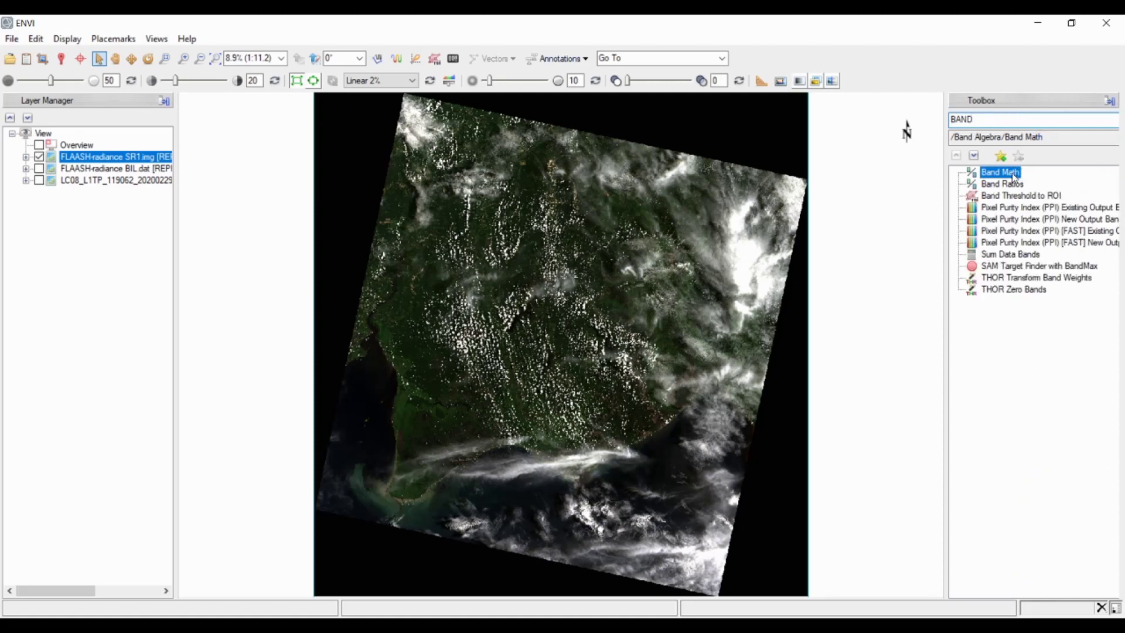
double_click(1013, 173)
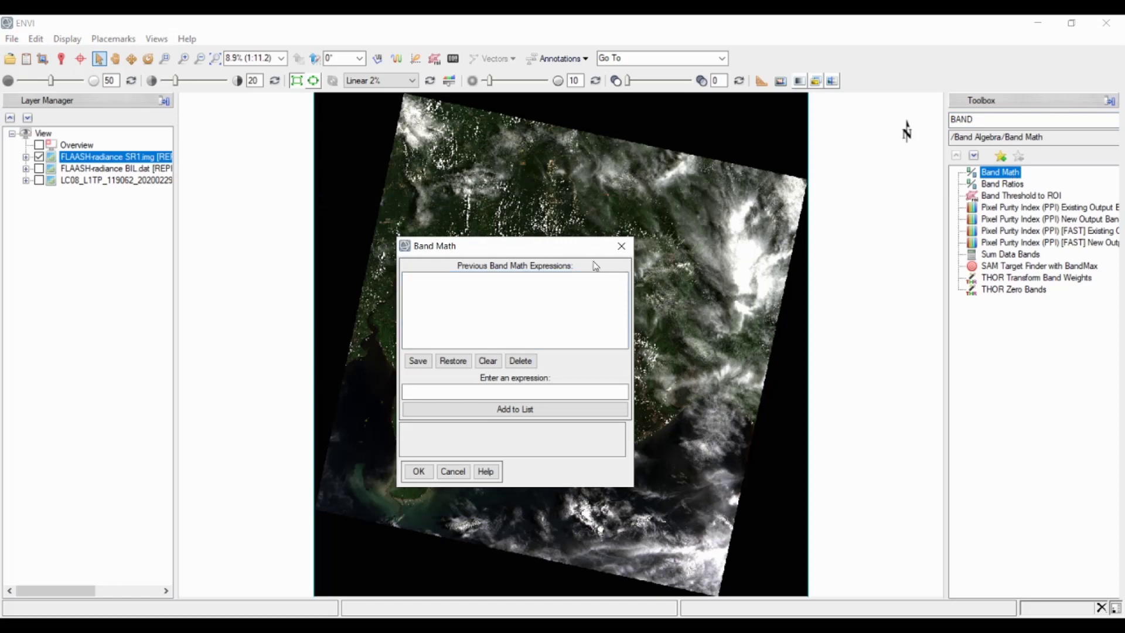
drag(551, 249, 688, 122)
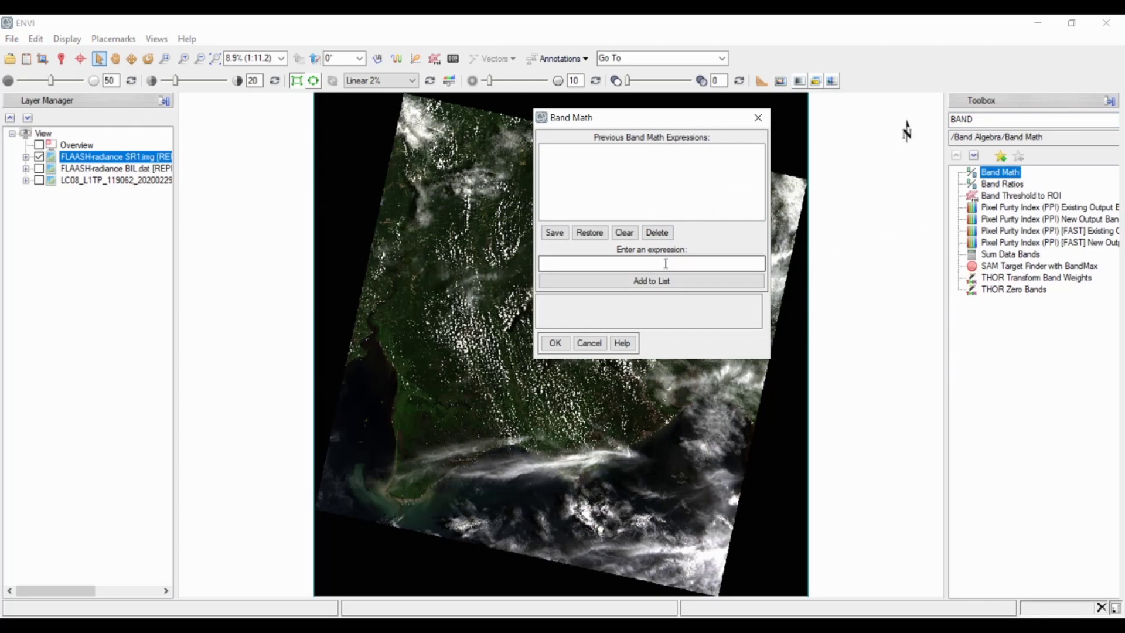
- Copy the expression (b1 le 0)*0+(b1 ge 10000)*1+(b1 gt 0 and b1 lt 10000)*float (b1)/10000 from Rumus GIS in Notepad and add it to Band Math's list
key(alt+Tab)
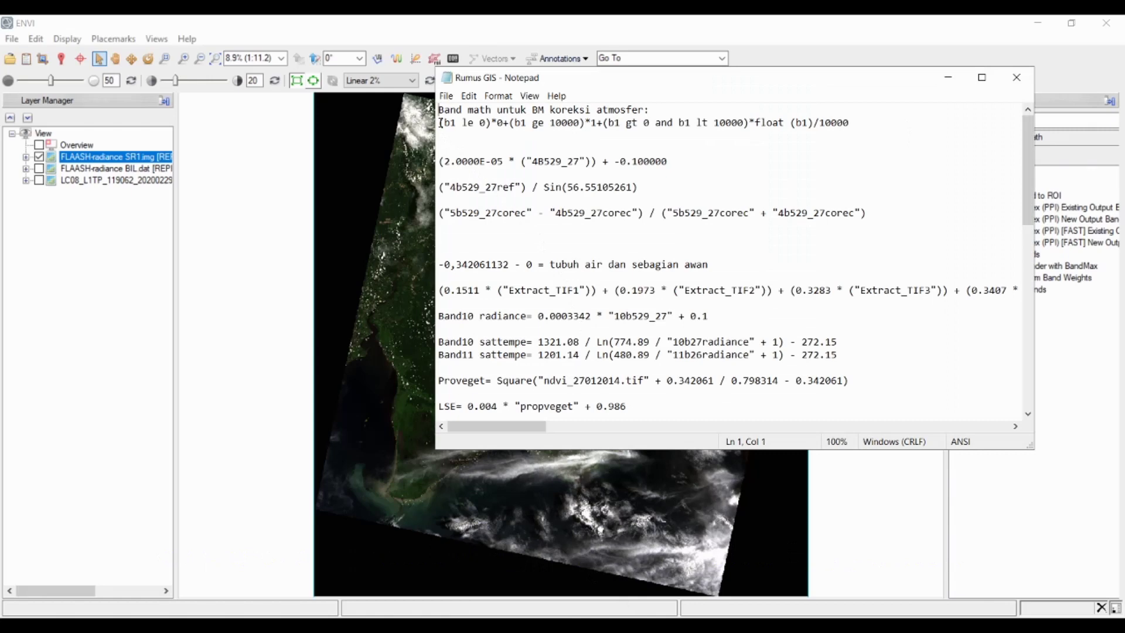
drag(440, 123, 856, 123)
right_click(832, 125)
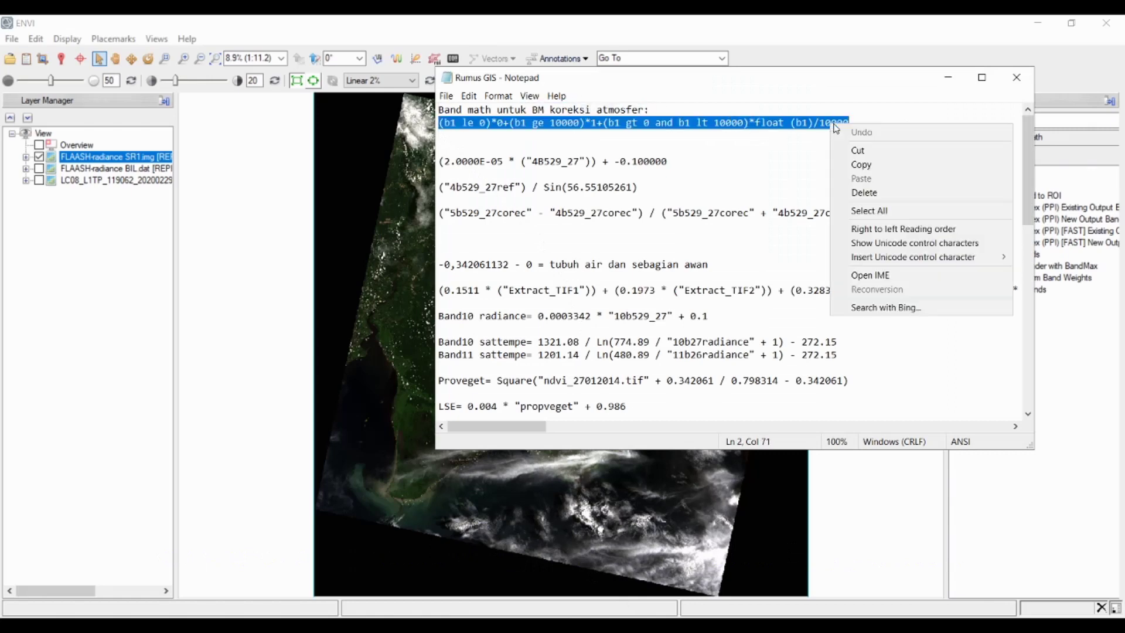
click(859, 165)
click(948, 78)
click(592, 263)
right_click(635, 263)
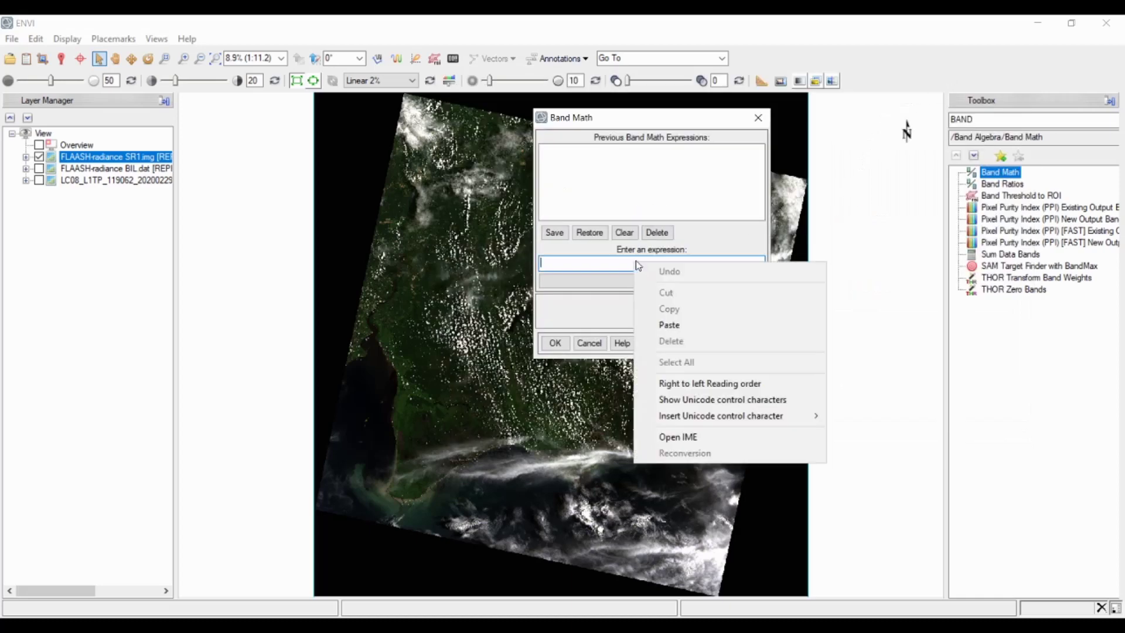
click(669, 326)
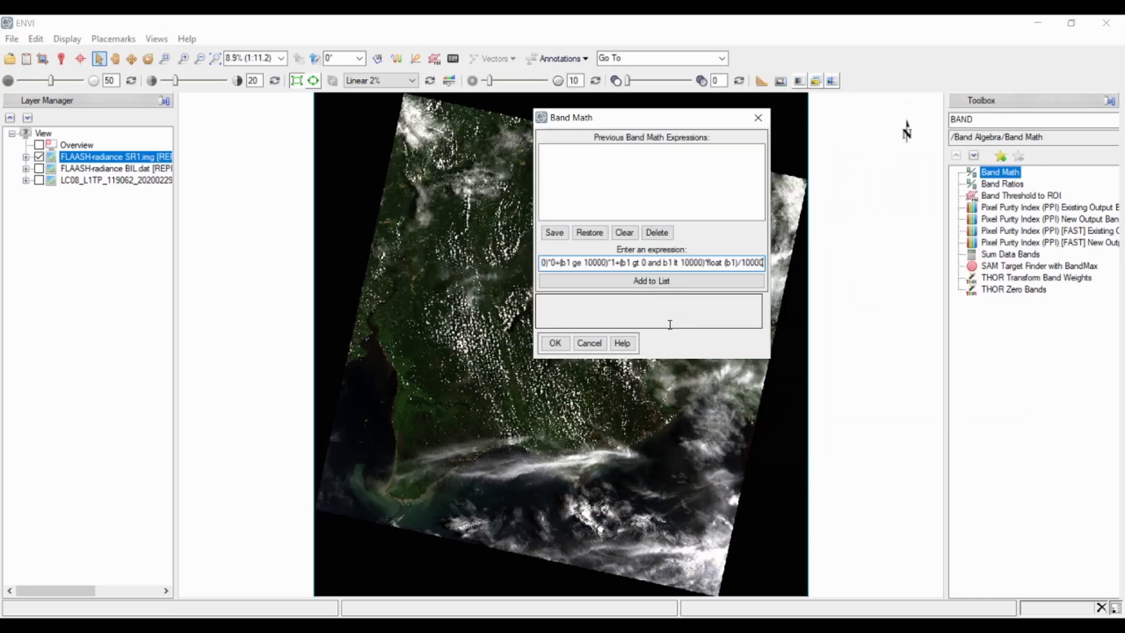
click(650, 283)
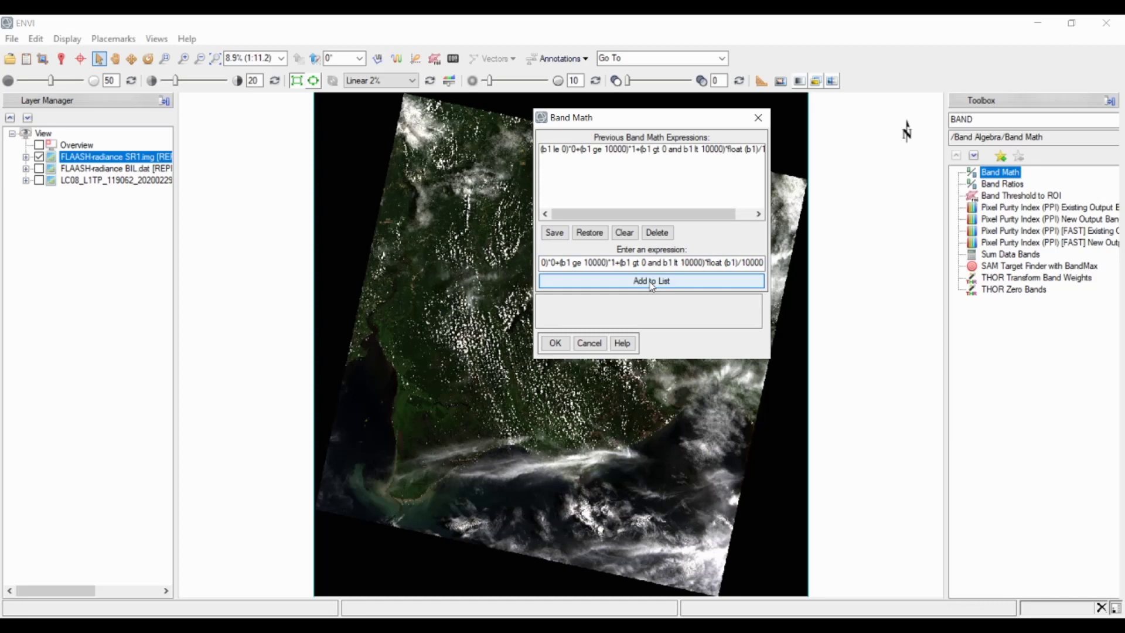
- Save the Band Math expression list to an expression file named FLAASH BM
click(553, 233)
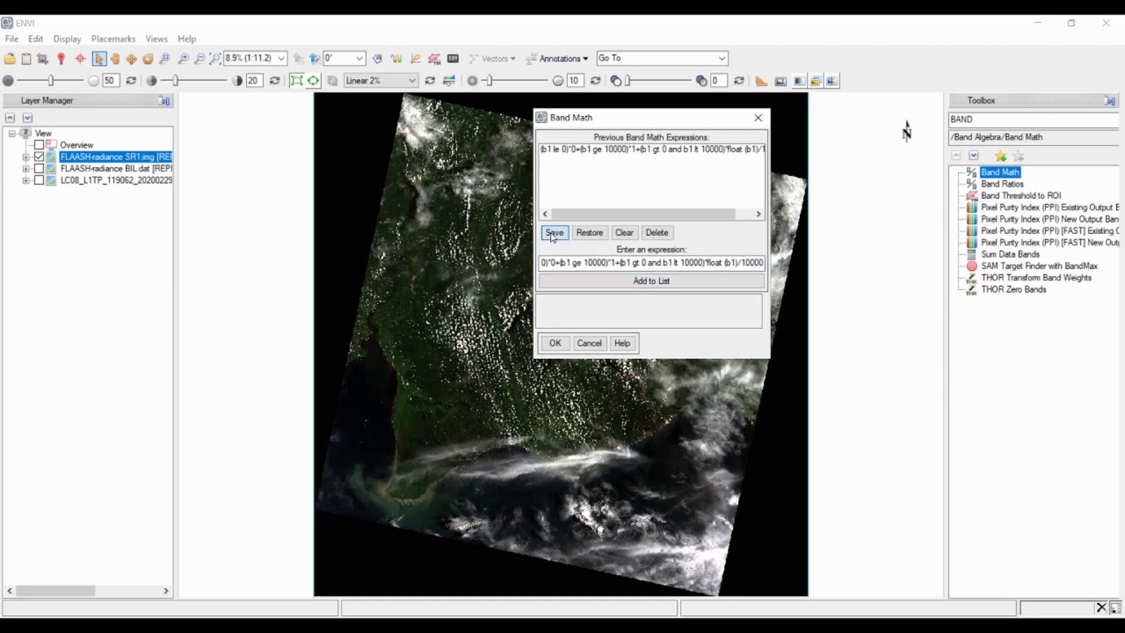
click(500, 332)
text(F)
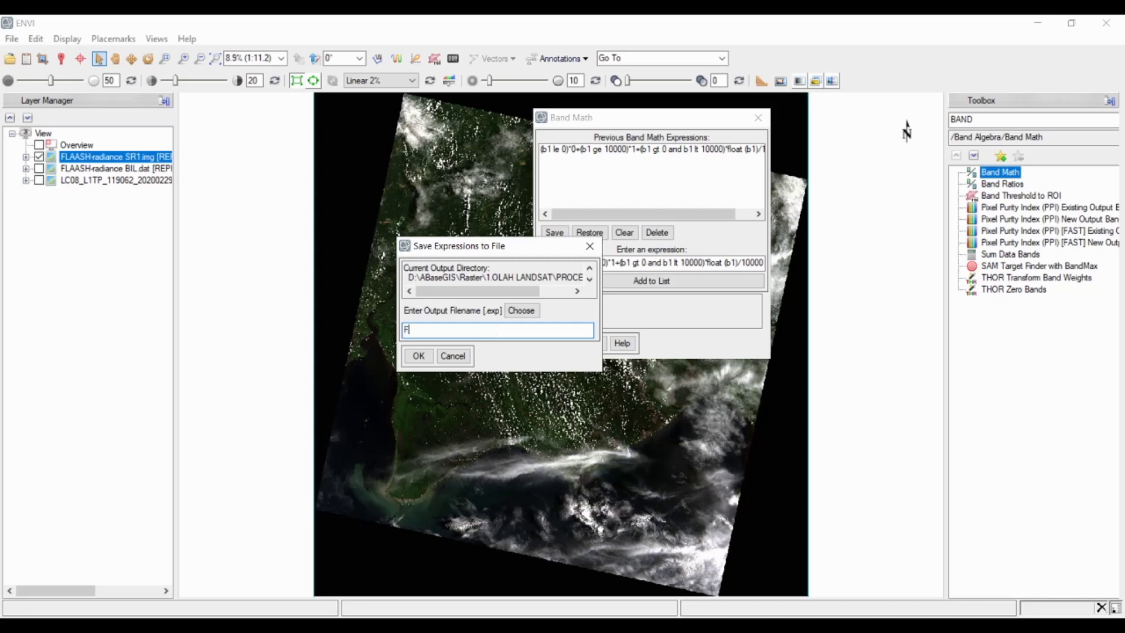
text(LAASH BM)
click(418, 356)
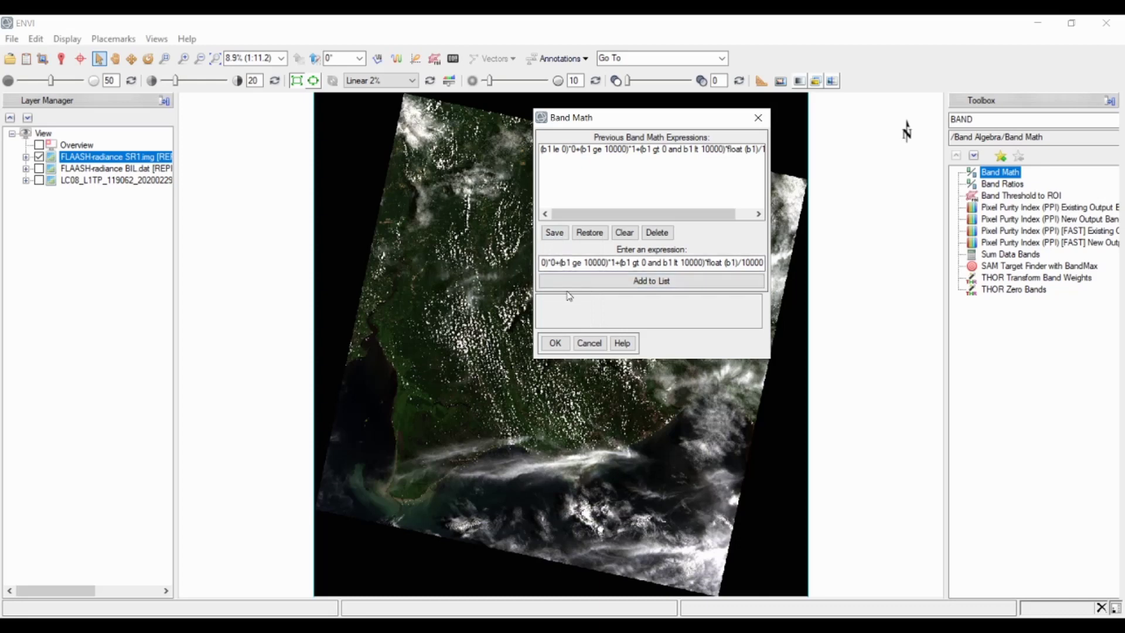
- Accept the Band Math expression and map variable B1 to the input file FLAASH-radiance SR1.img with all seven bands
click(556, 344)
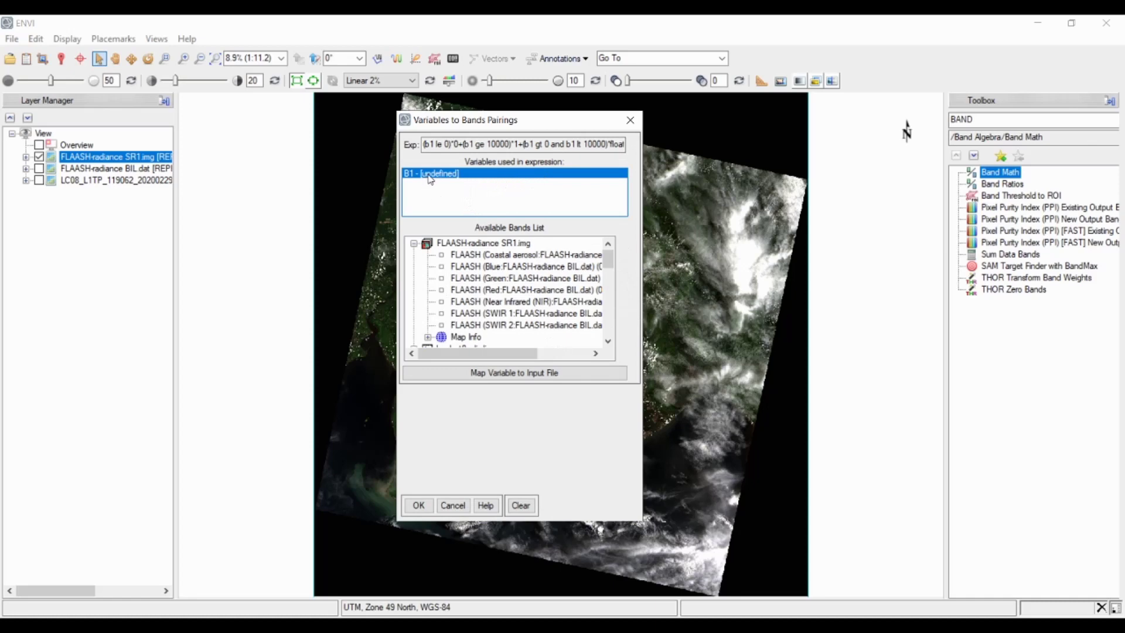
scroll(528, 300, down, 2)
scroll(527, 305, down, 5)
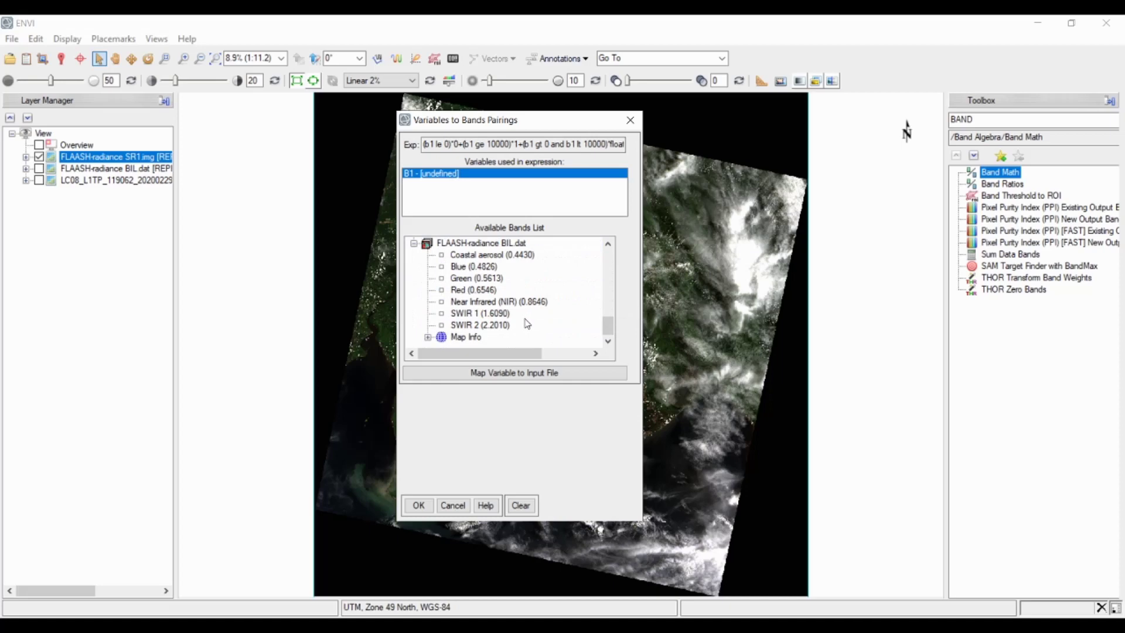
scroll(527, 324, up, 7)
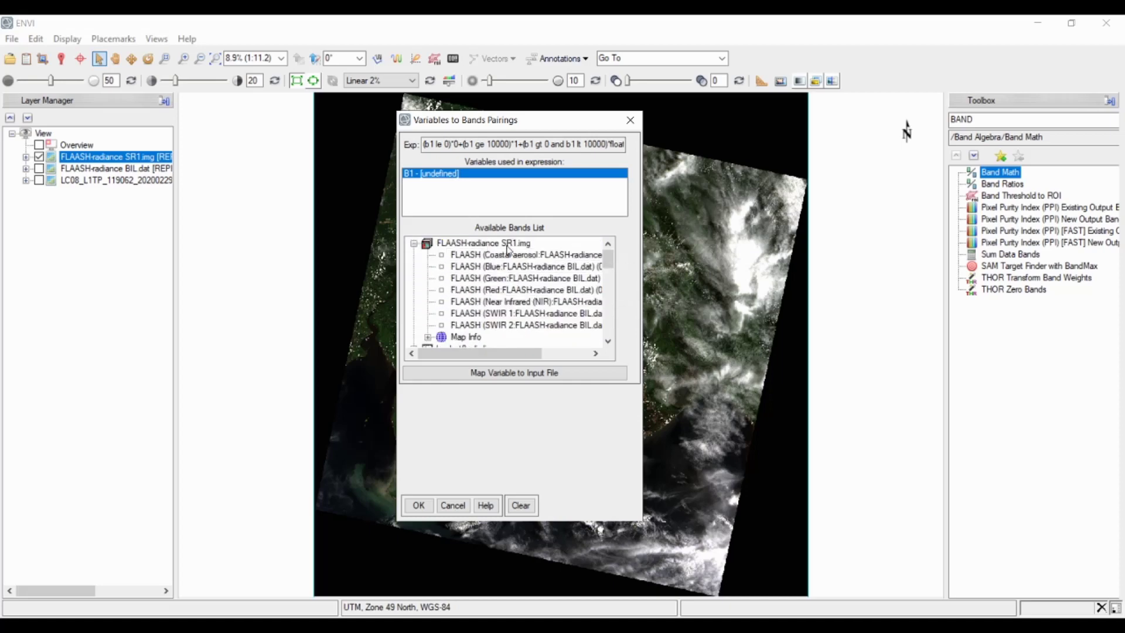
click(480, 245)
click(457, 212)
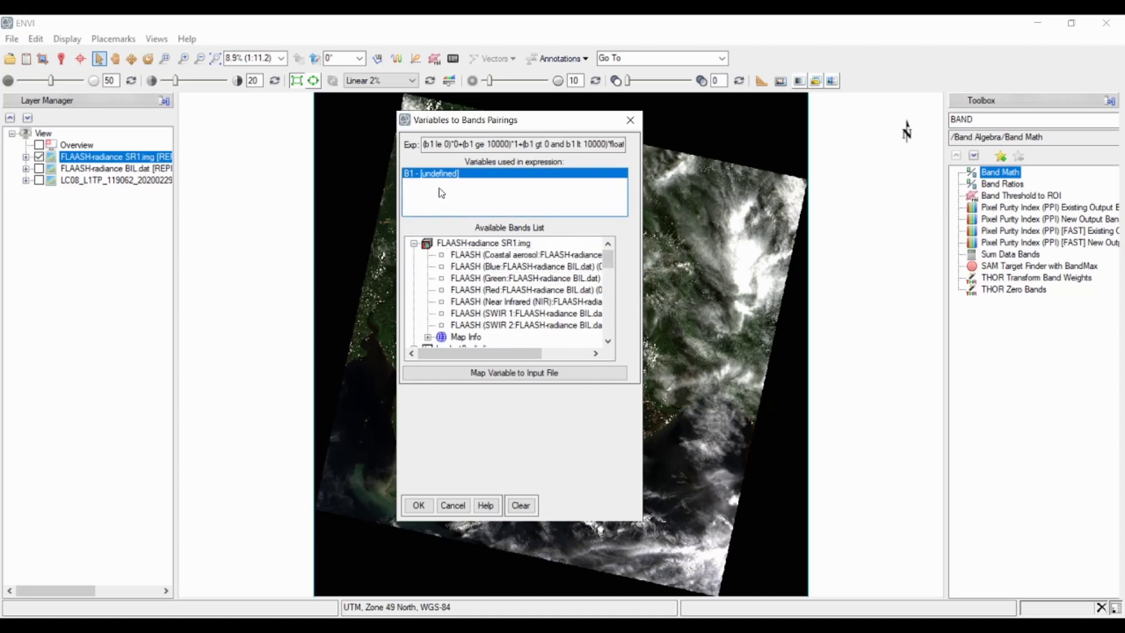
click(491, 375)
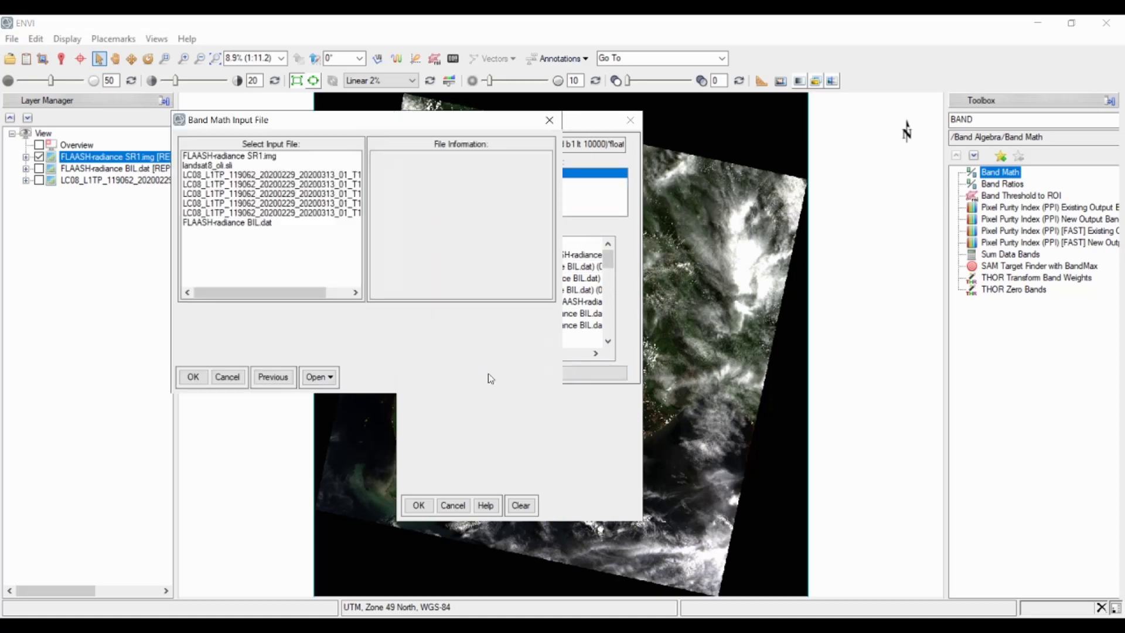
click(250, 157)
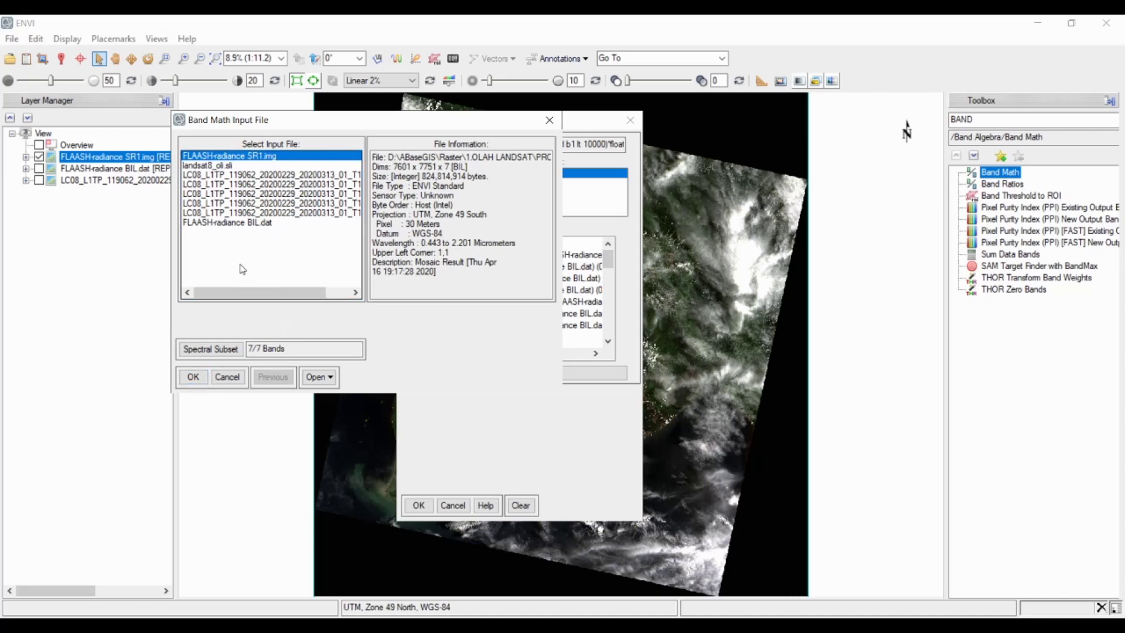
click(192, 378)
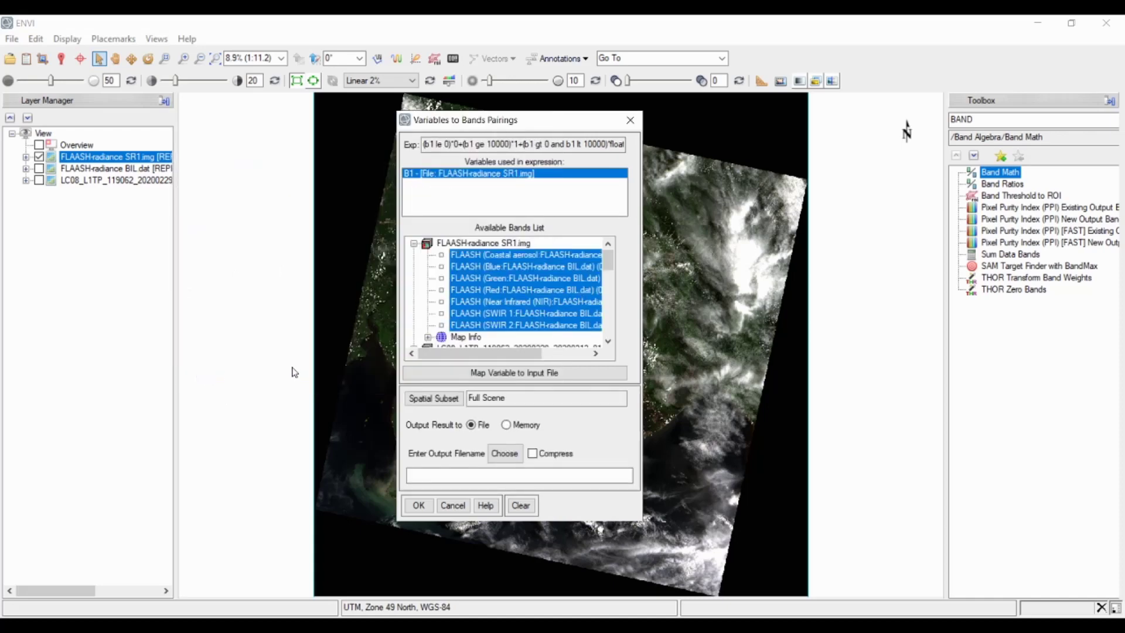
- Set the Band Math output file to FLAASH SR1 BM.img in the FLAASH folder and run the calculation
click(505, 455)
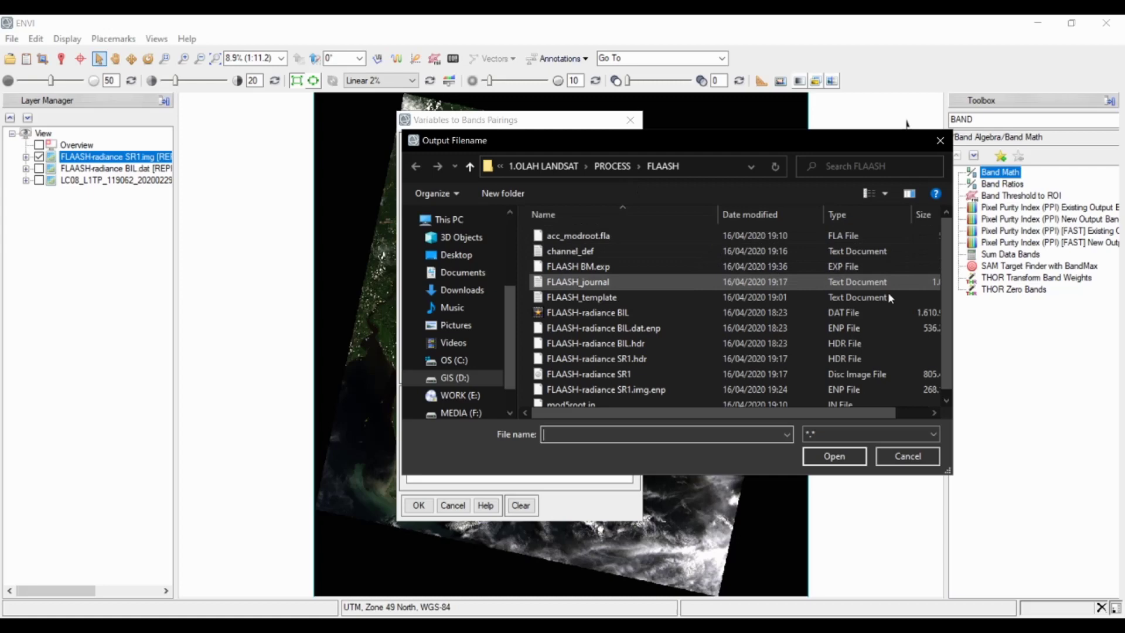
scroll(948, 351, down, 1)
click(613, 437)
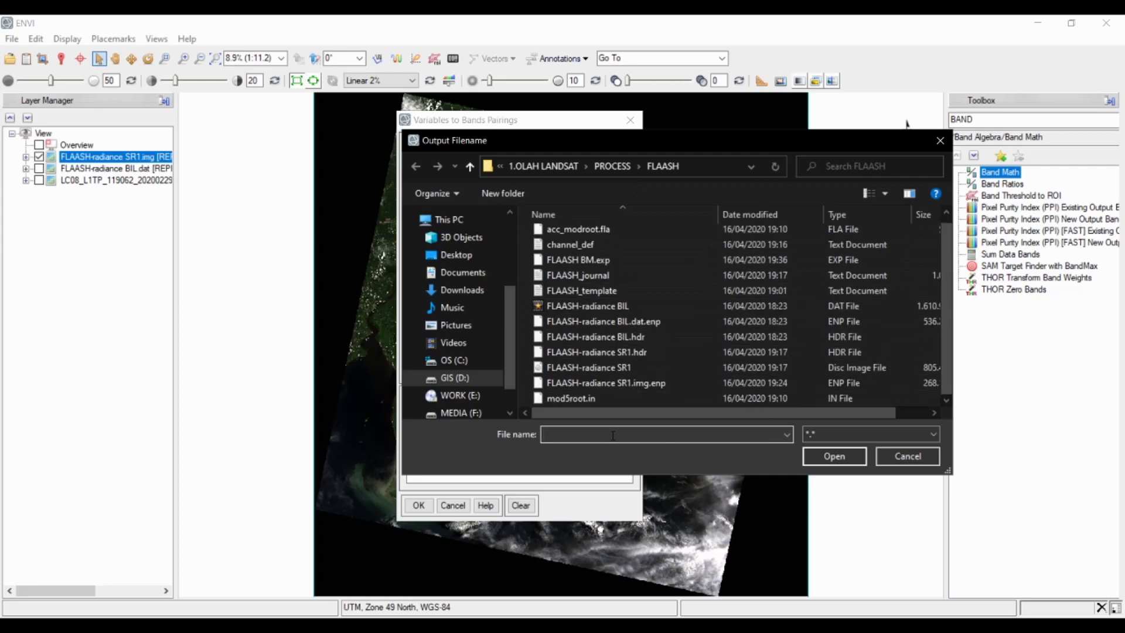
text(FL)
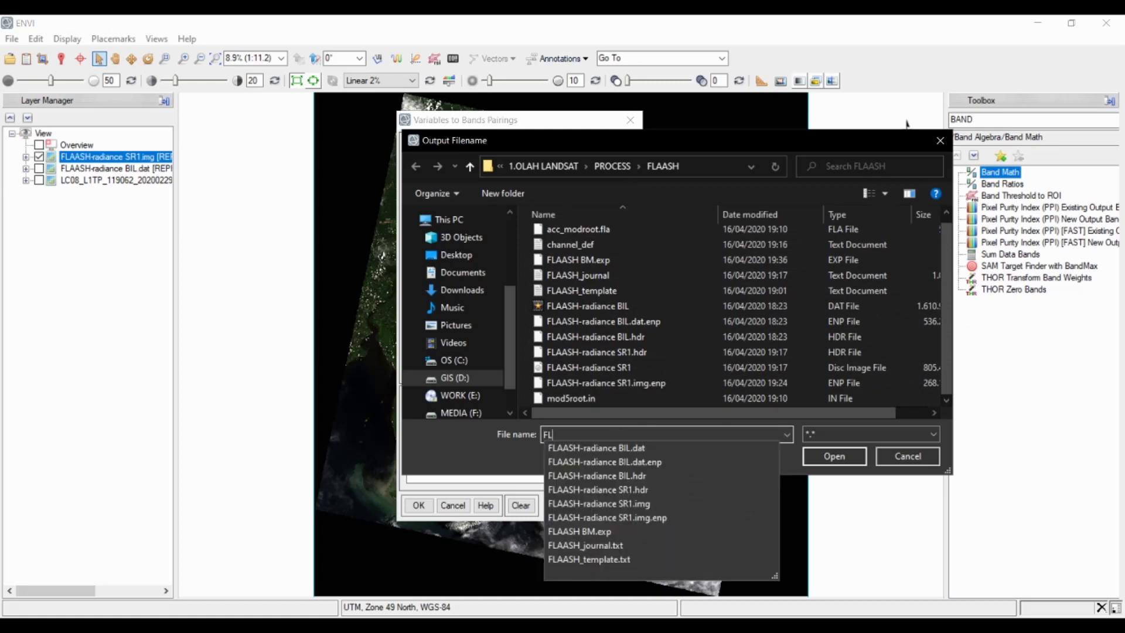
text(AASH SR1)
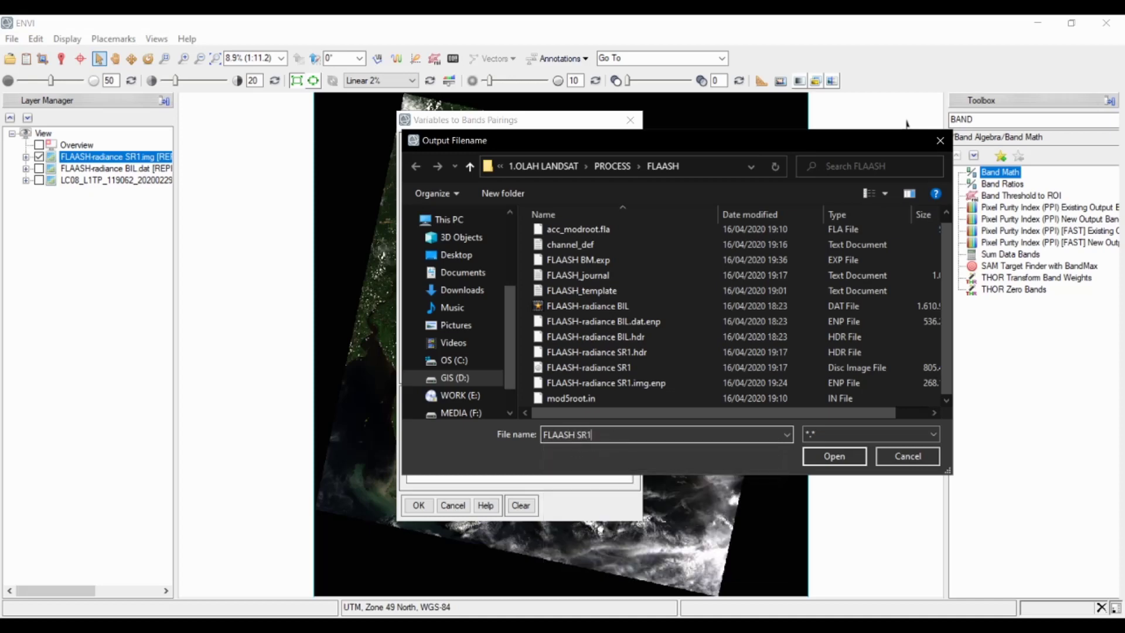
text( BM)
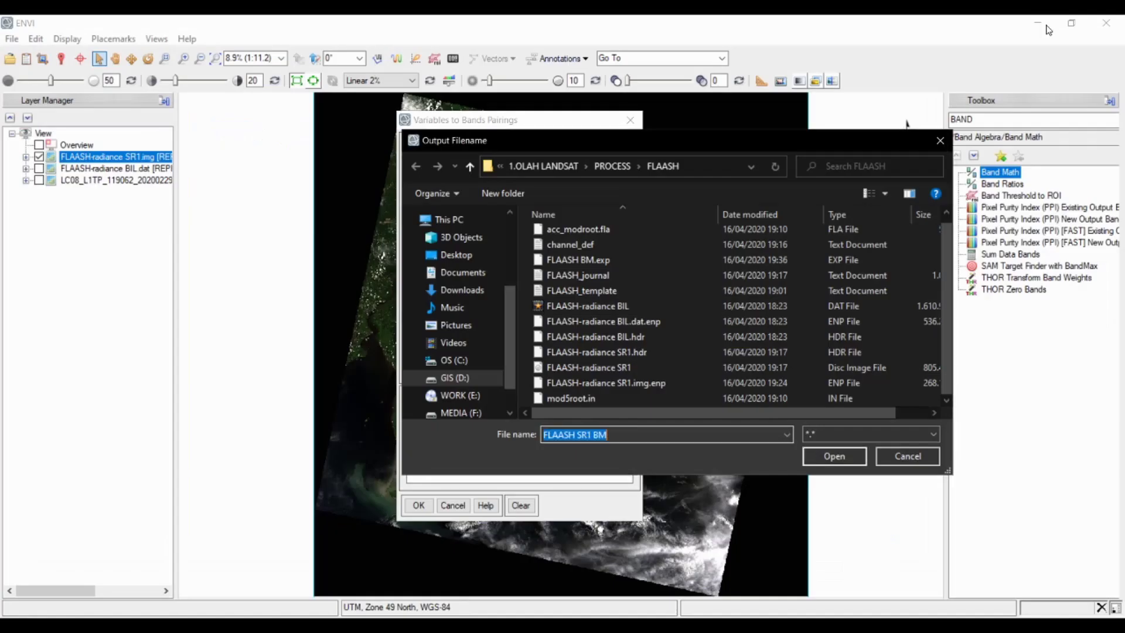
click(1040, 26)
click(642, 434)
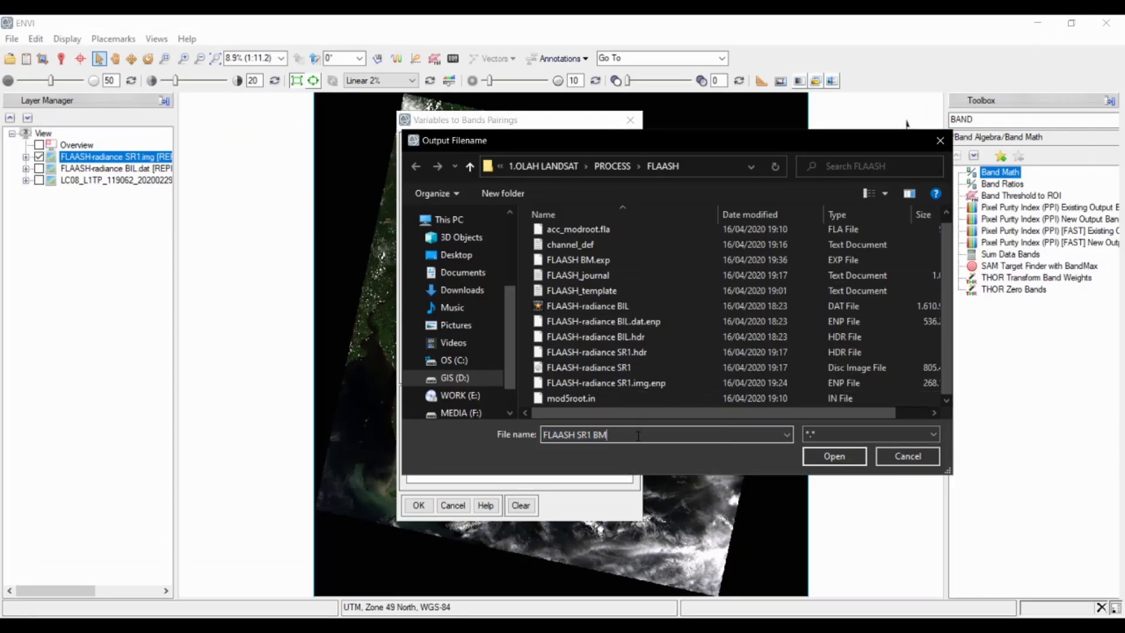
text(.img)
click(840, 461)
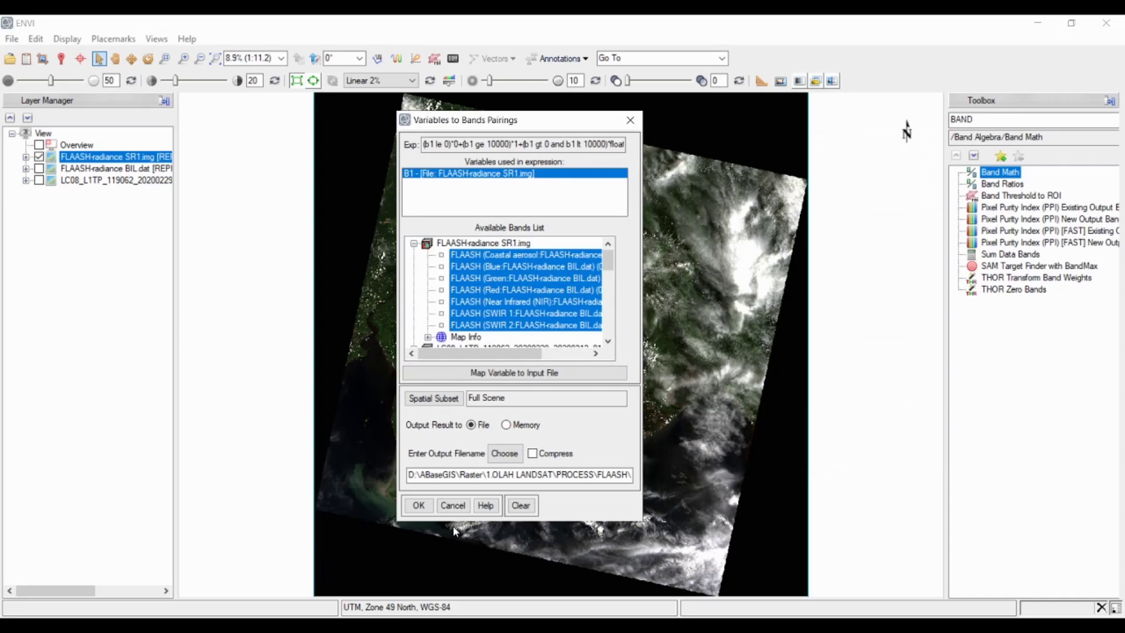
click(419, 505)
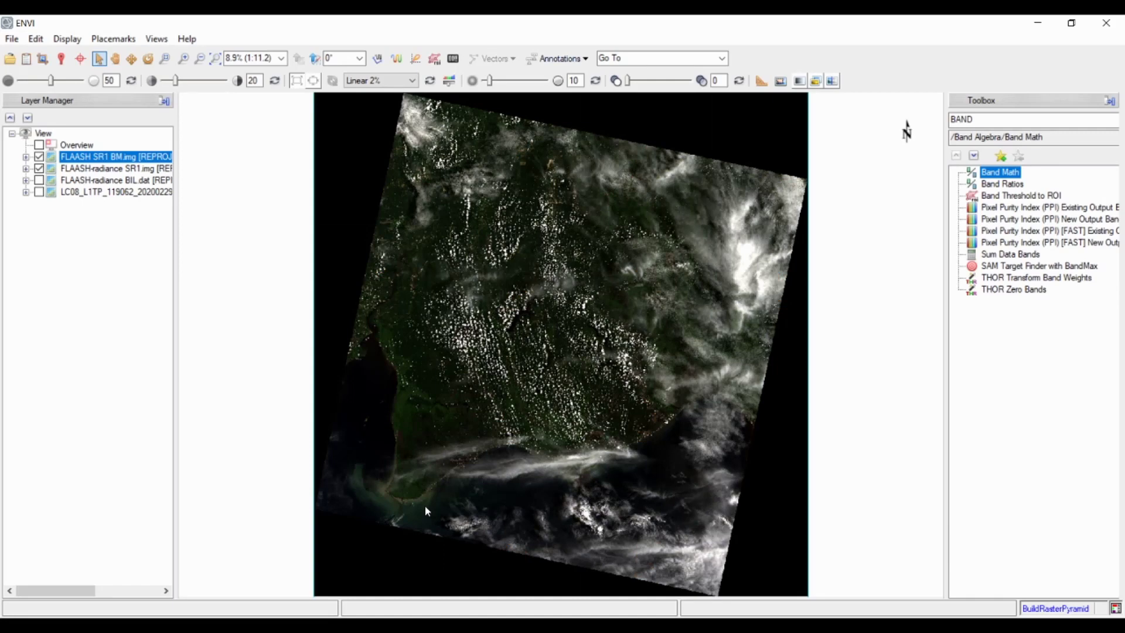
- Toggle the FLAASH SR1 BM.img layer off and on for comparison, and hide the FLAASH-radiance SR1.img layer
click(130, 163)
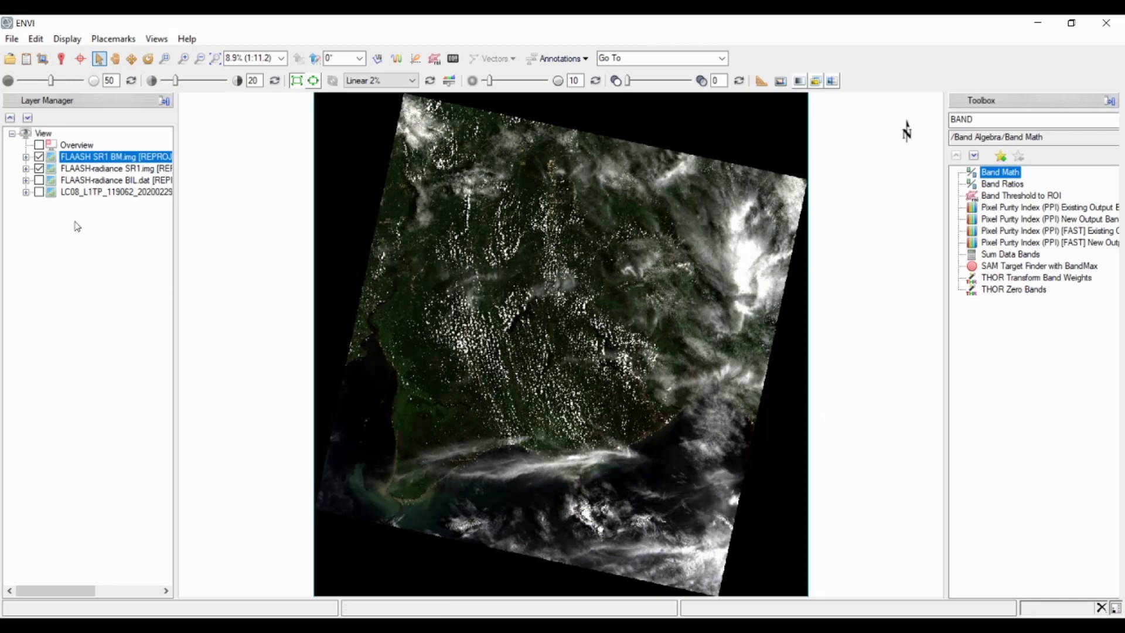
click(39, 158)
click(39, 157)
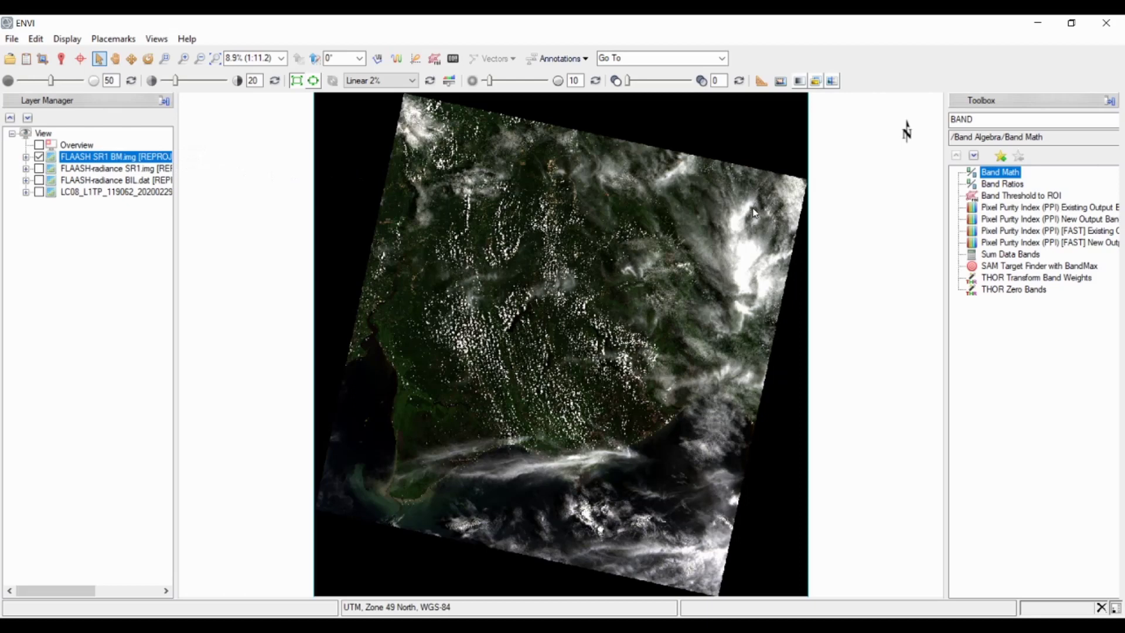
- Search the toolbox for compute and open the Compute Statistics tool
double_click(983, 119)
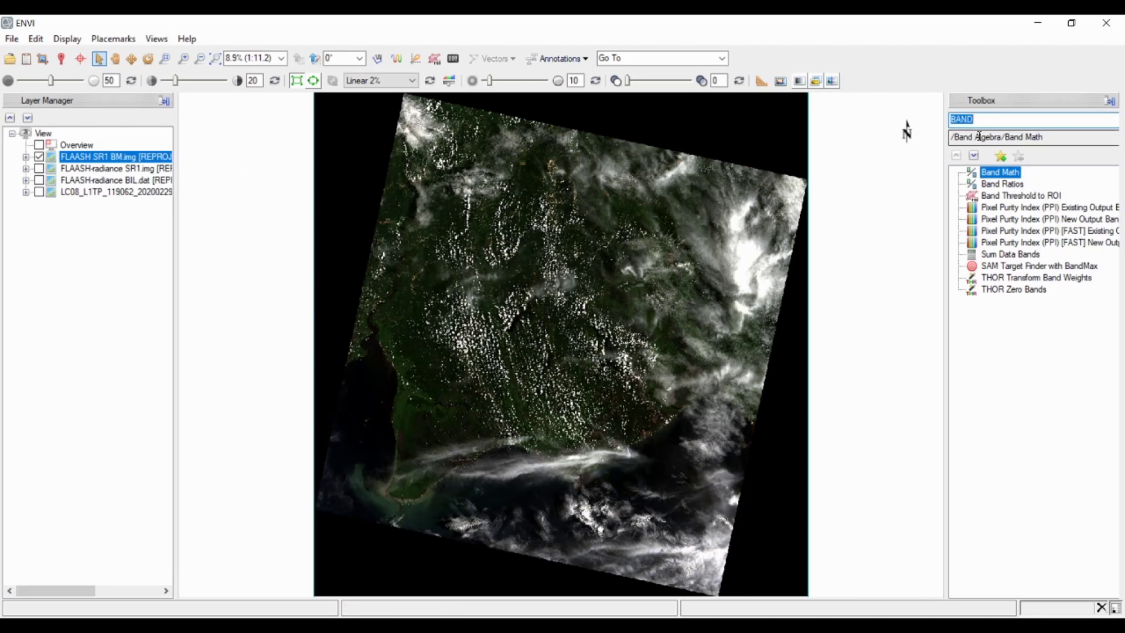
text(co)
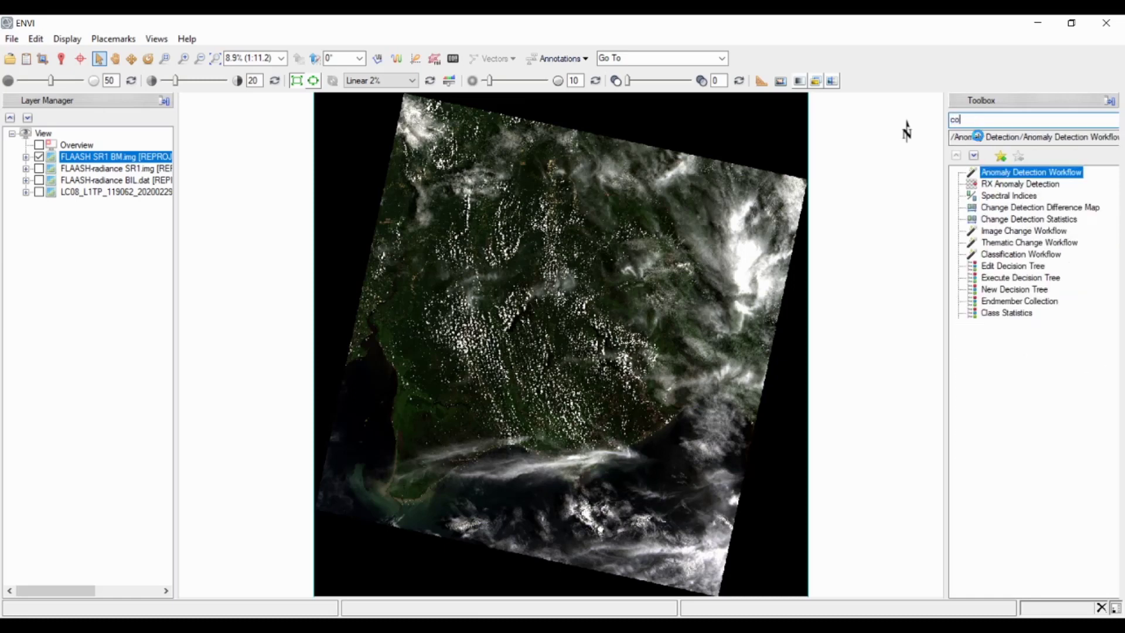
text(mpute)
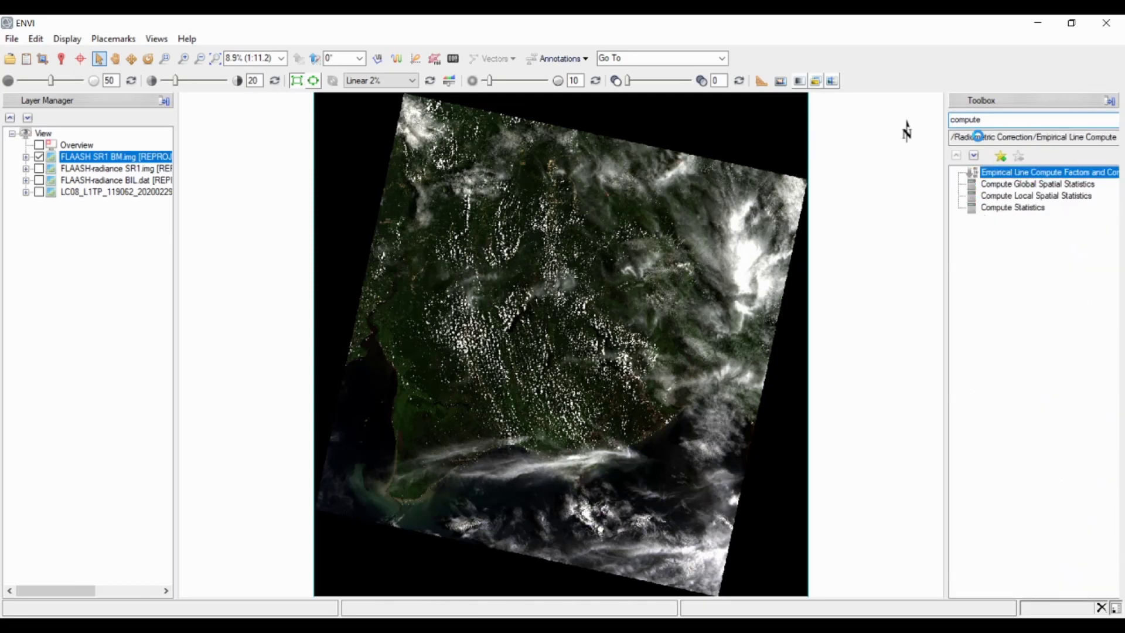
click(1000, 212)
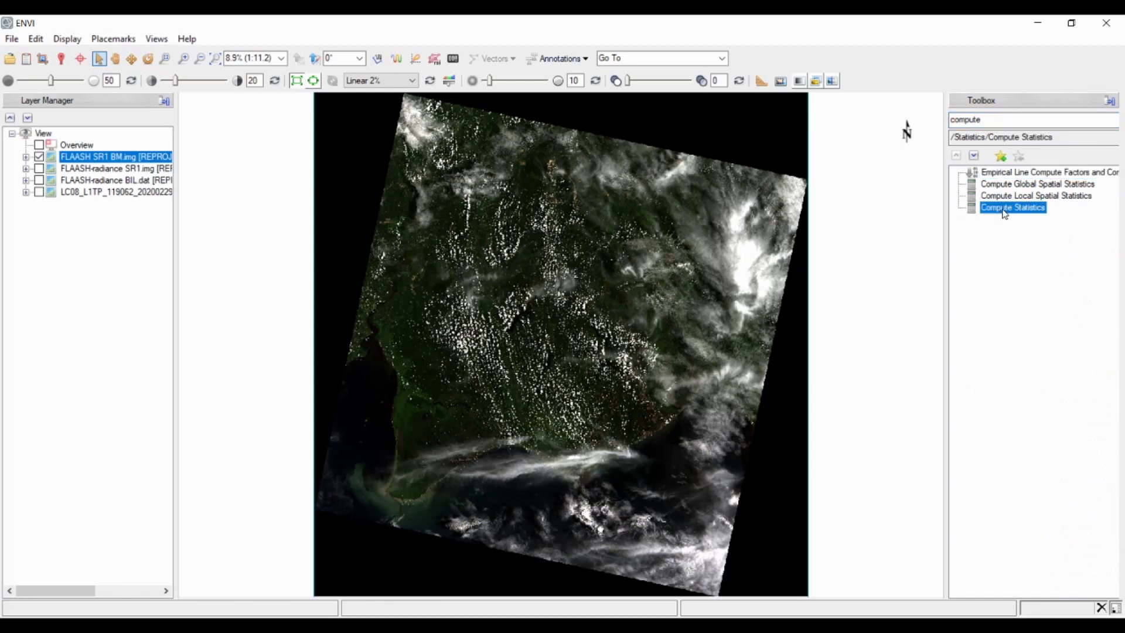
double_click(1004, 209)
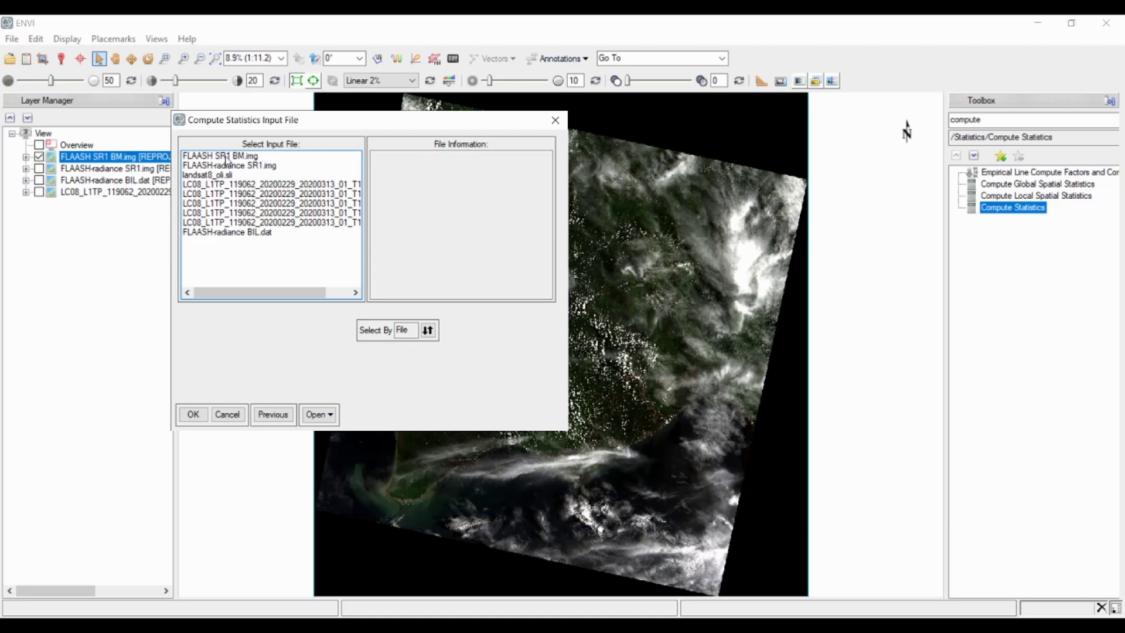
- Compute the Basic Stats of FLAASH SR1 BM.img with output to the screen, review the per-band values and close the statistics view
click(228, 157)
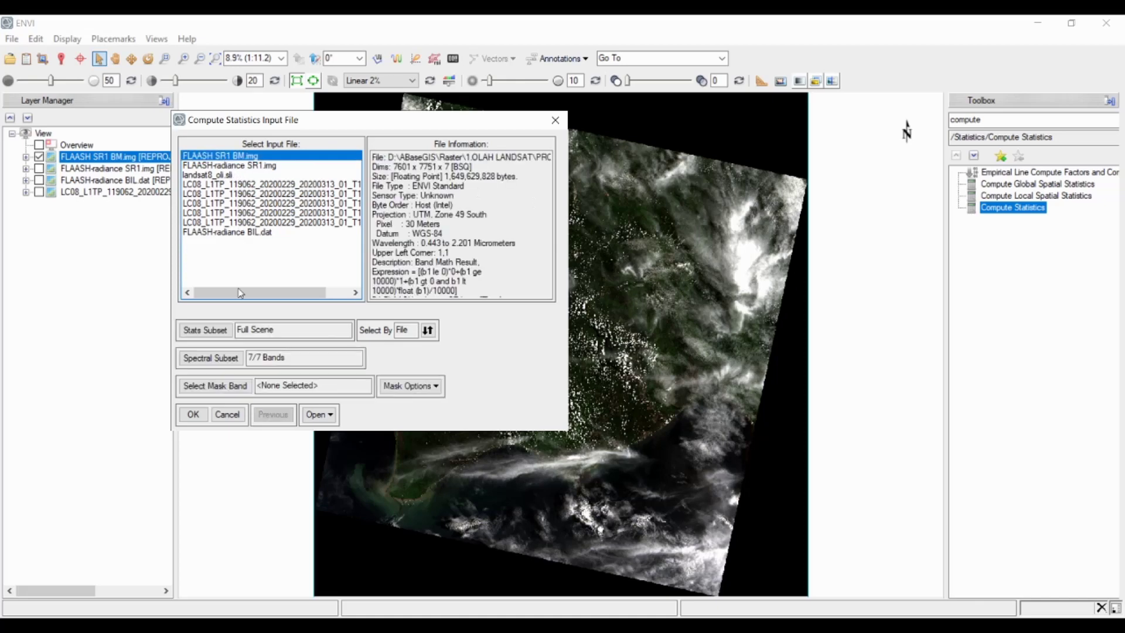
click(195, 415)
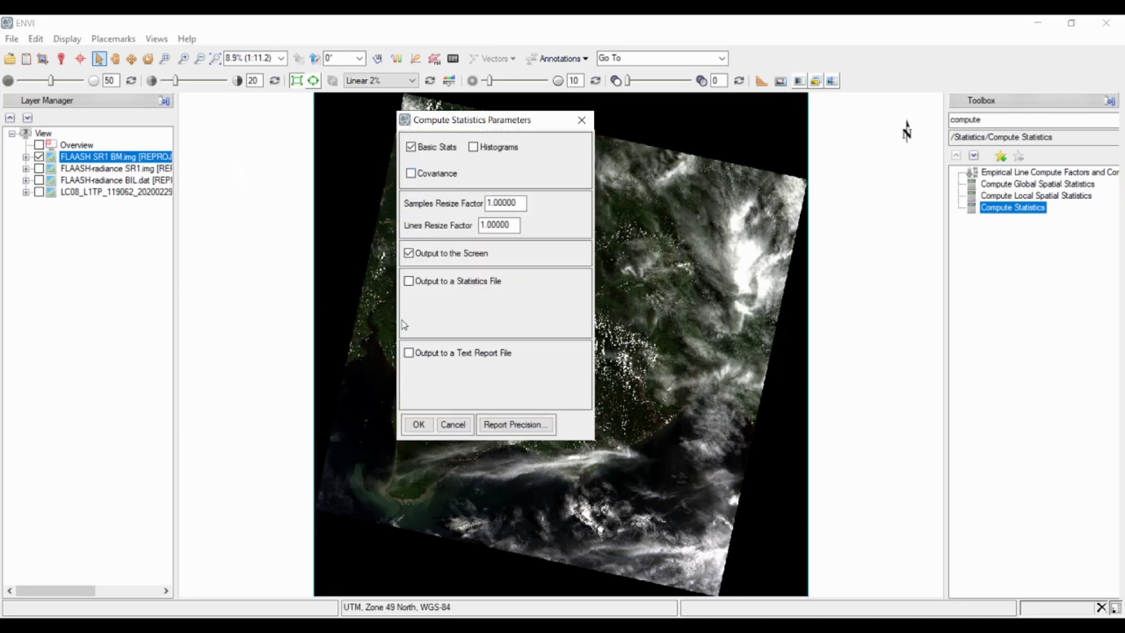
click(421, 430)
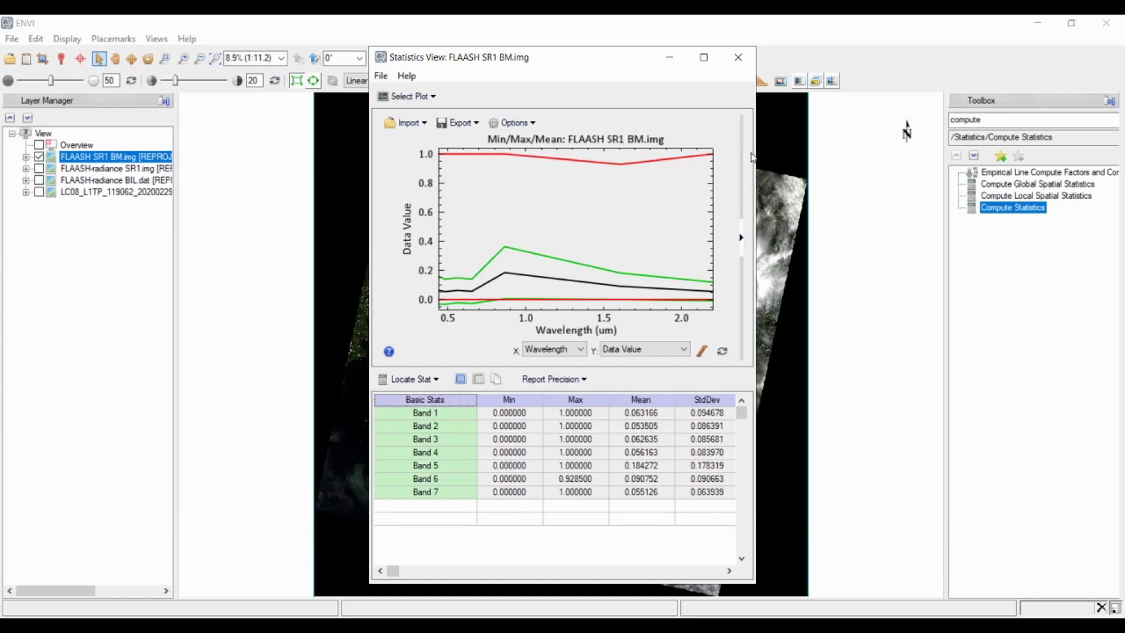
click(739, 58)
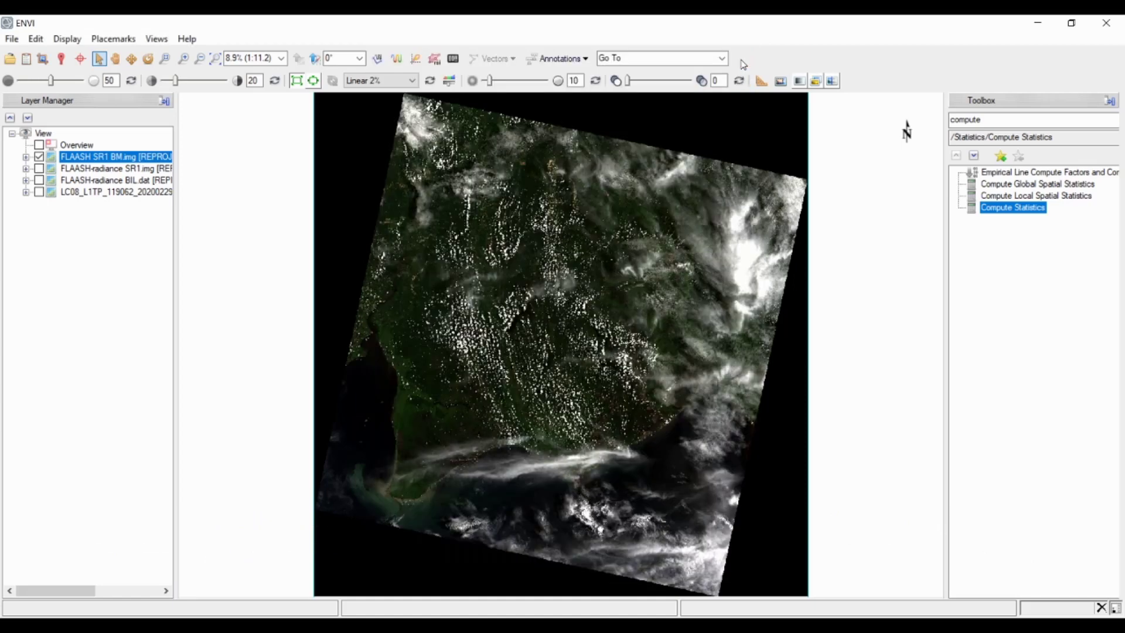